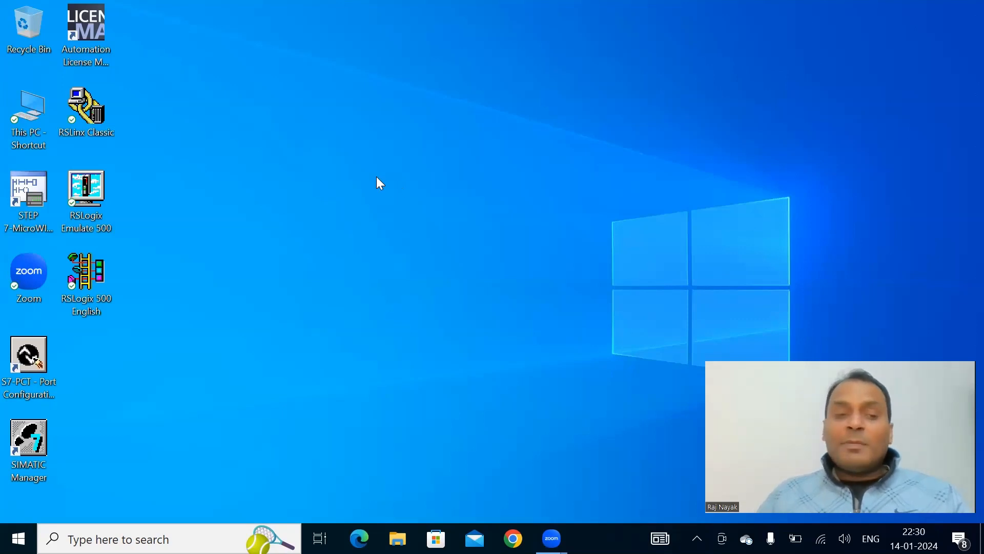
Open the TIA_Portal_V16 folder on Local Disk (D:) in a maximized file window
double_click(32, 114)
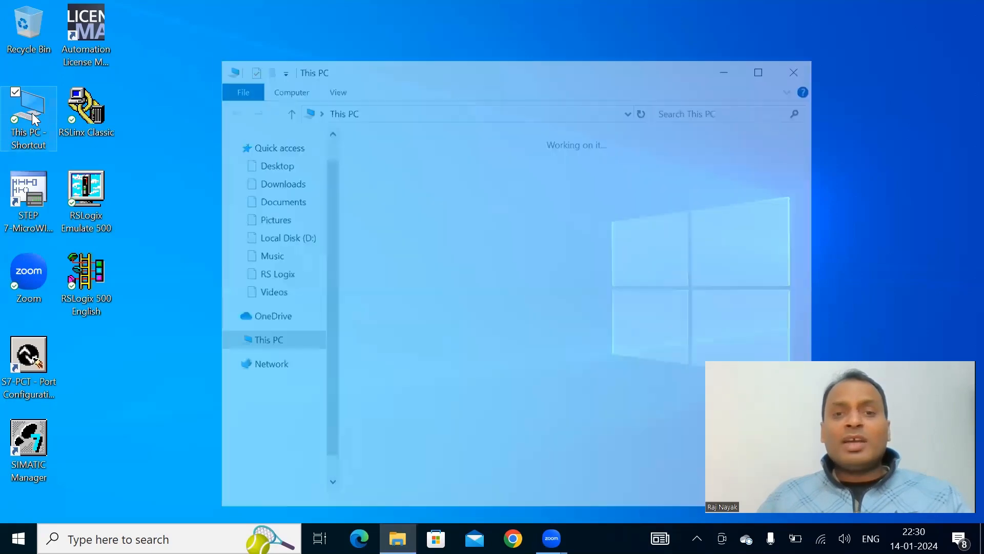
left_click(764, 72)
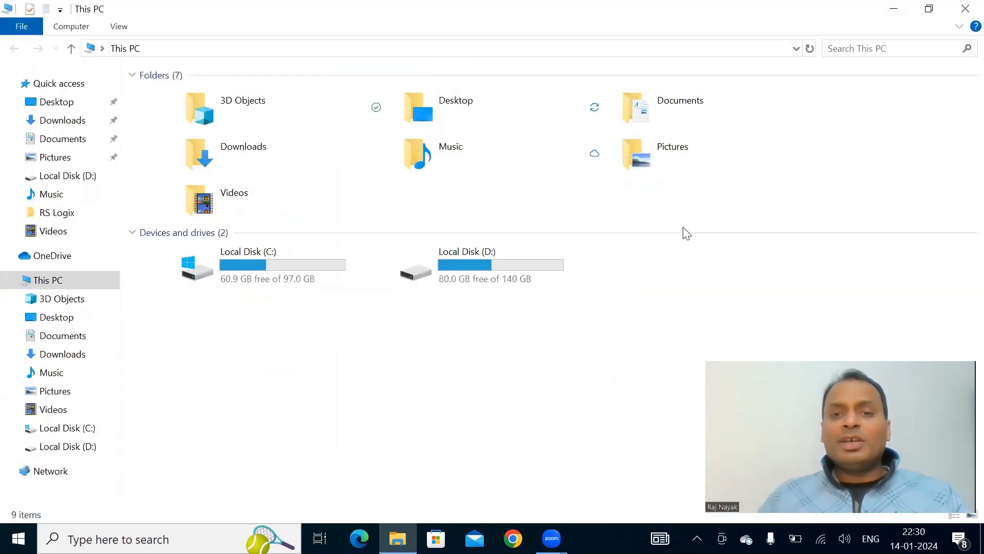
double_click(448, 266)
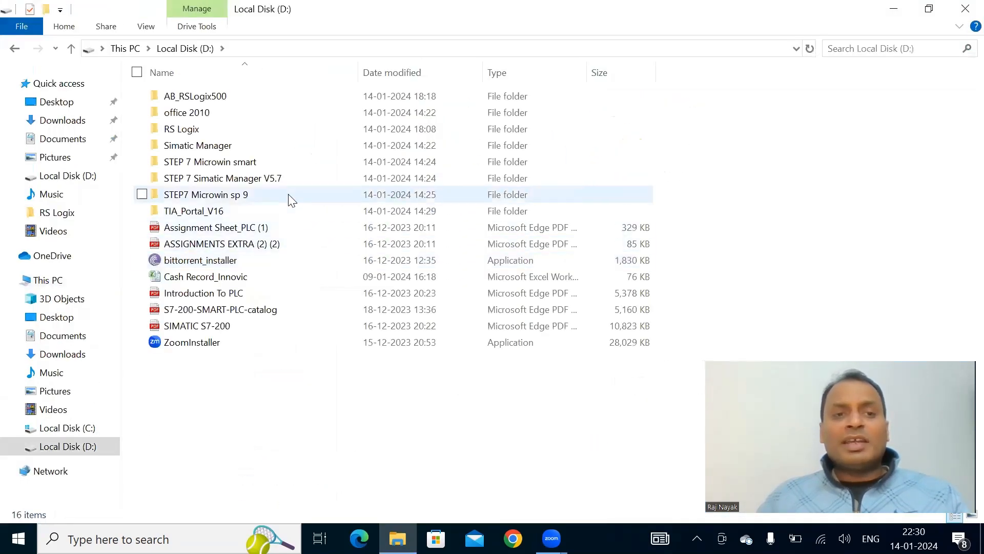
double_click(271, 209)
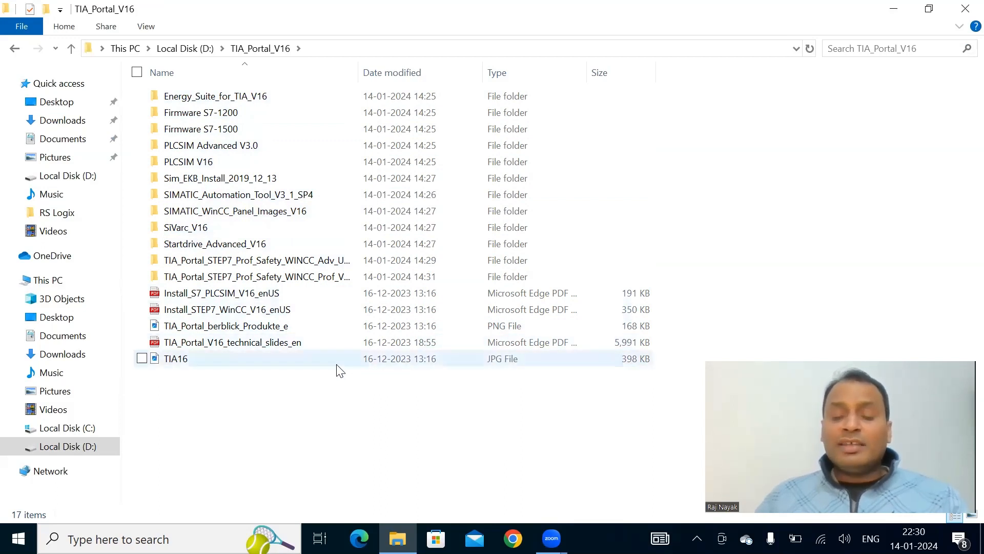
Look through the TIA_Portal_V16 package folders, including the contents of Firmware S7-1200 and Energy_Suite_for_TIA_V16
mouse_move(311, 99)
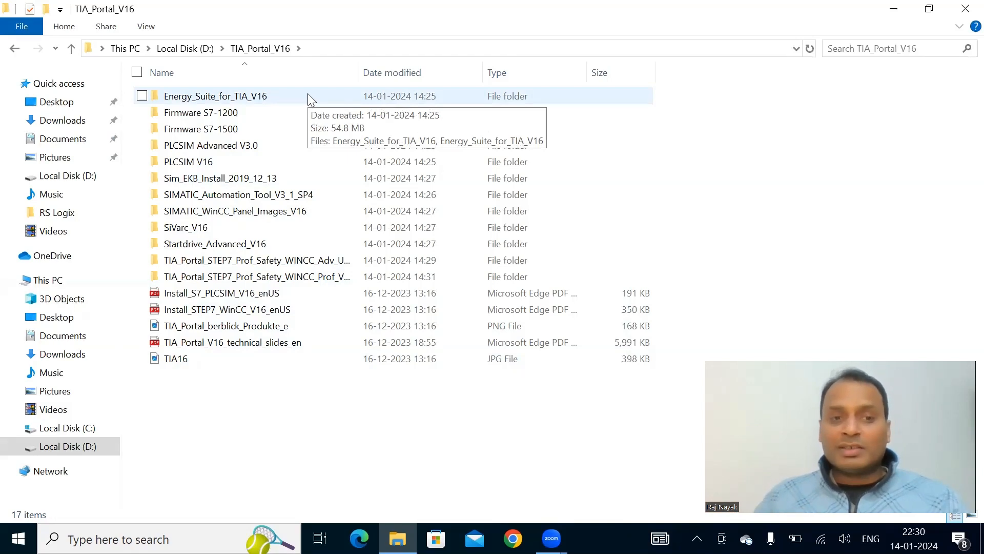
left_click(299, 97)
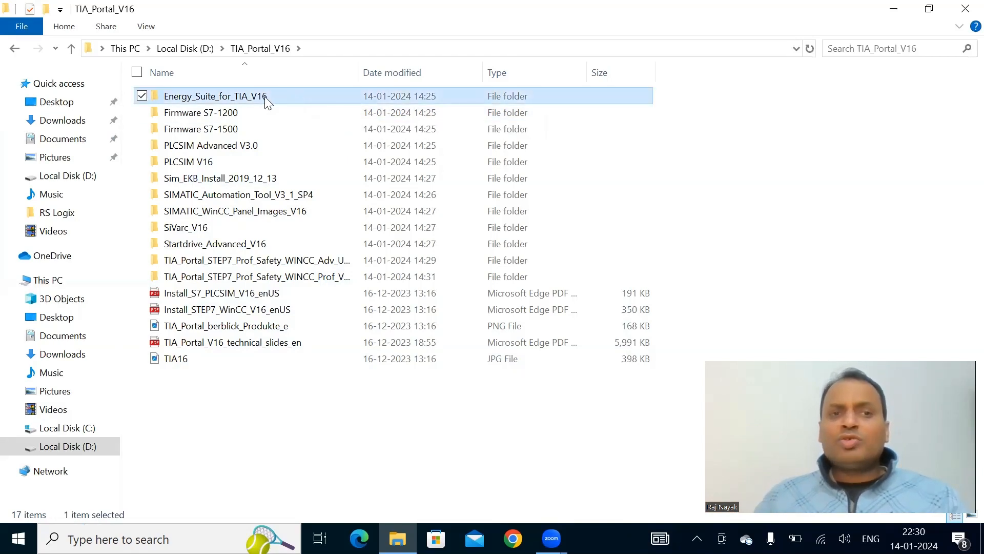
left_click(219, 113)
left_click(210, 129)
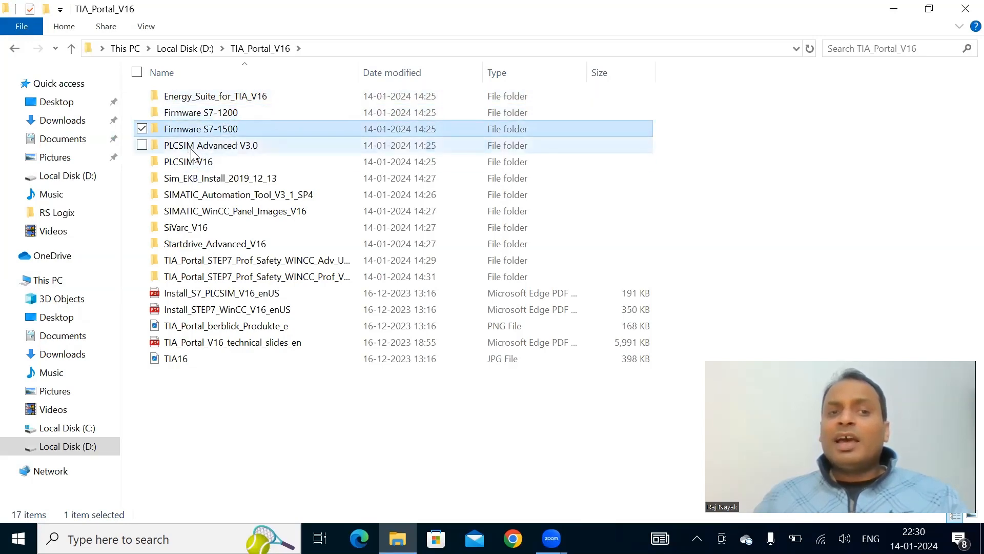
double_click(207, 114)
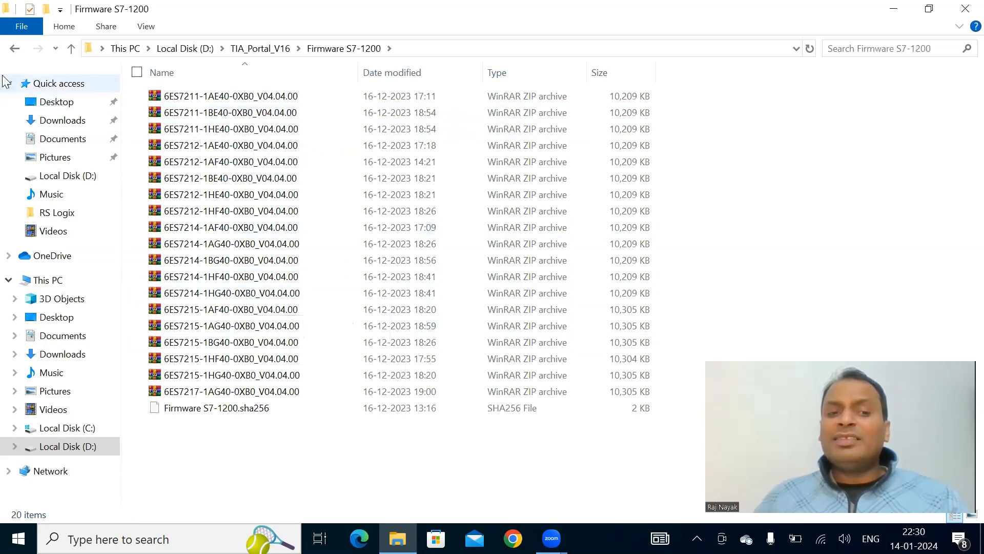
left_click(14, 48)
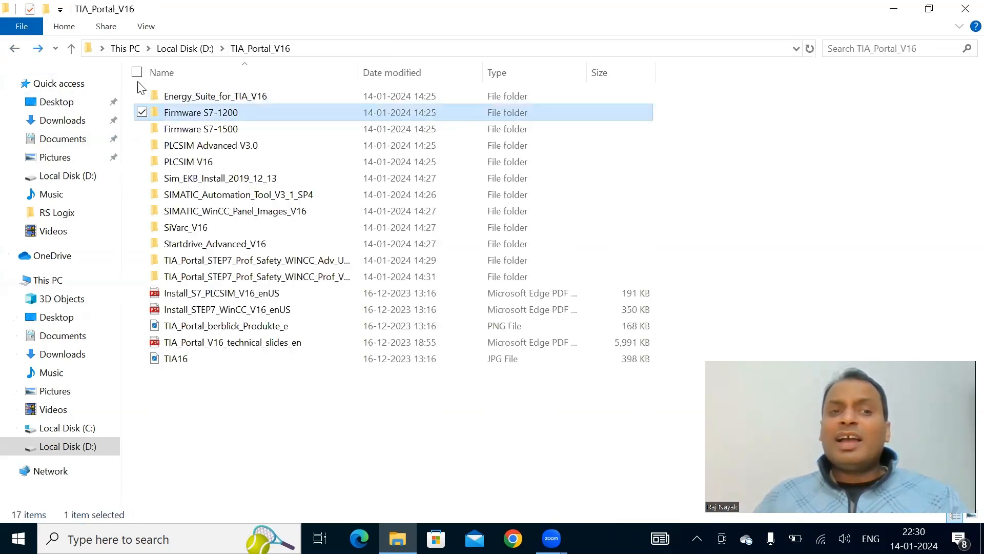
double_click(214, 105)
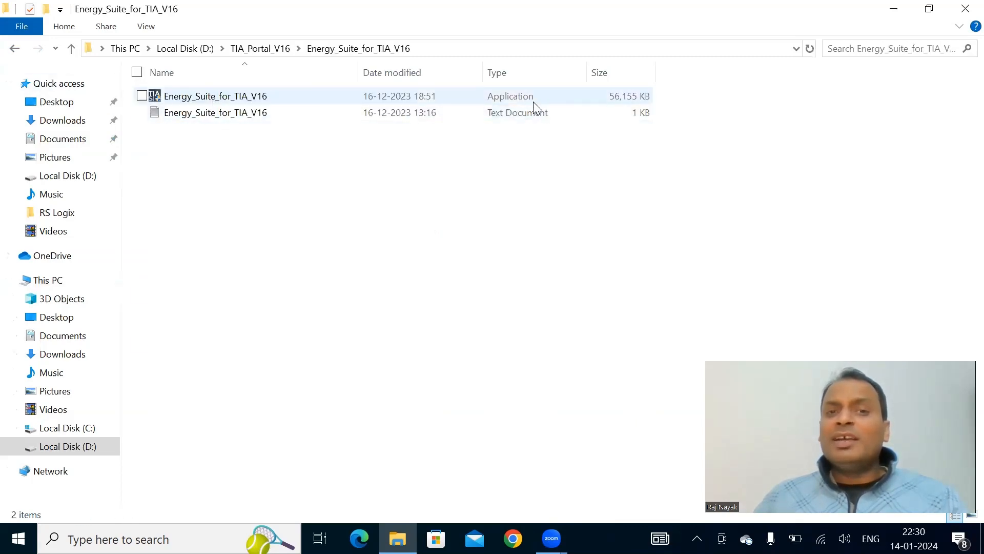
left_click(15, 49)
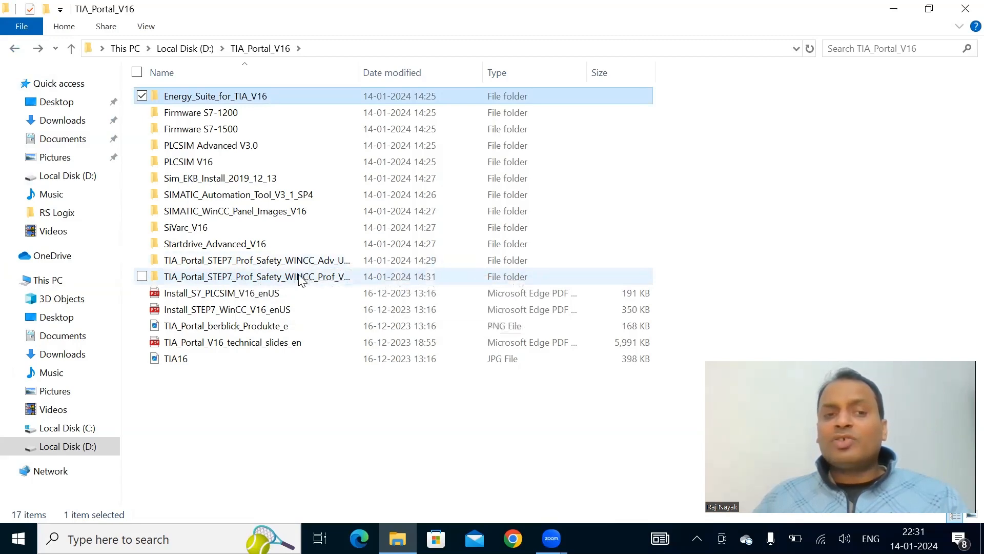
Run the first setup application in TIA_Portal_STEP7_Prof_Safety_WINCC_Adv_Unified_V16 and extract the package with English as setup language to the default temp folder
double_click(260, 260)
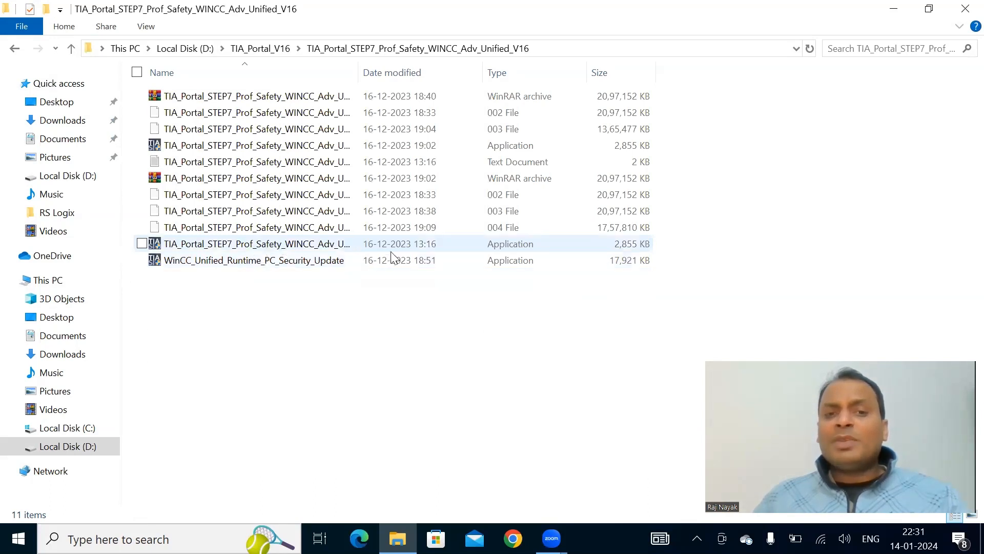
left_click(517, 145)
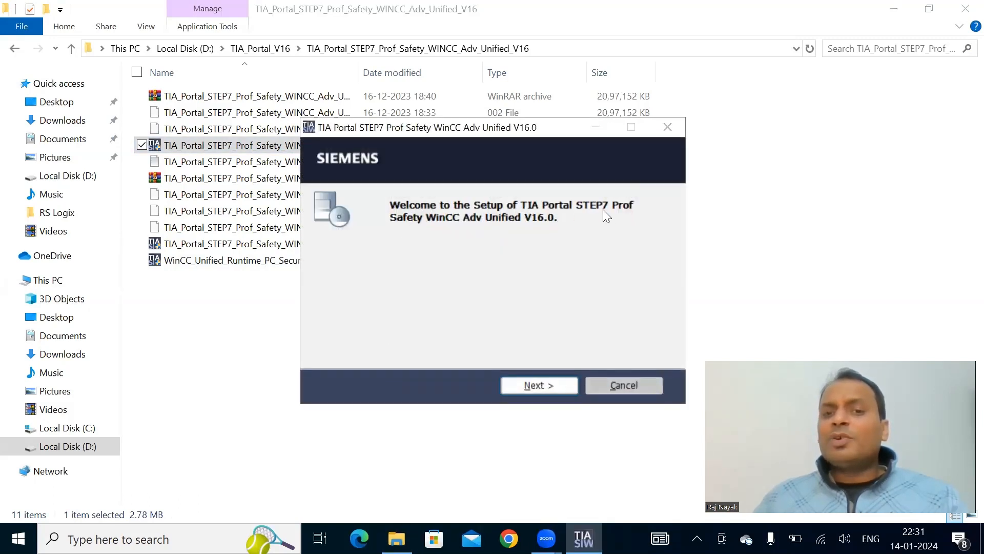
left_click(542, 386)
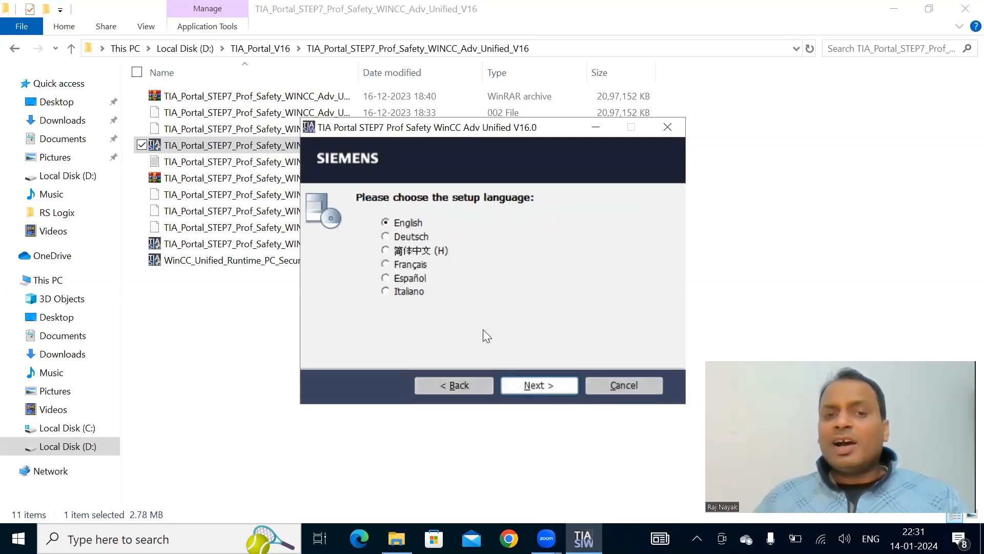
left_click(536, 385)
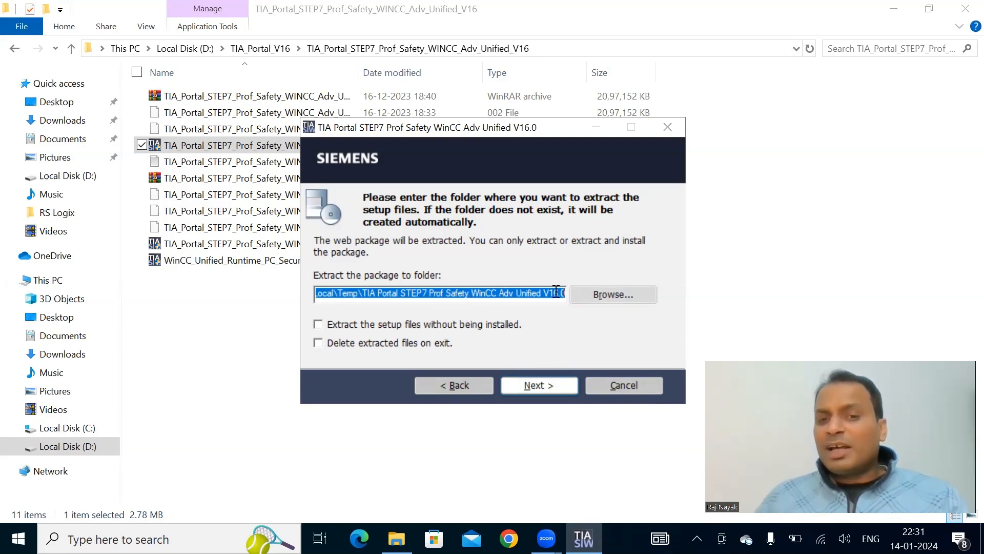
left_click(538, 385)
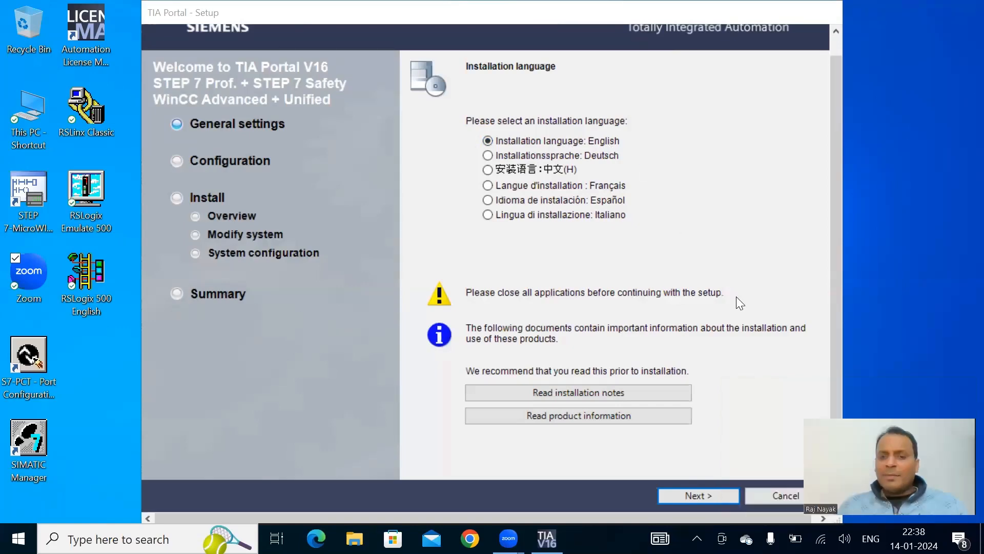
Configure setup with English for installation and product languages, the Typical feature selection and target directory C:\Program Files\Siemens\Automation
left_click(713, 493)
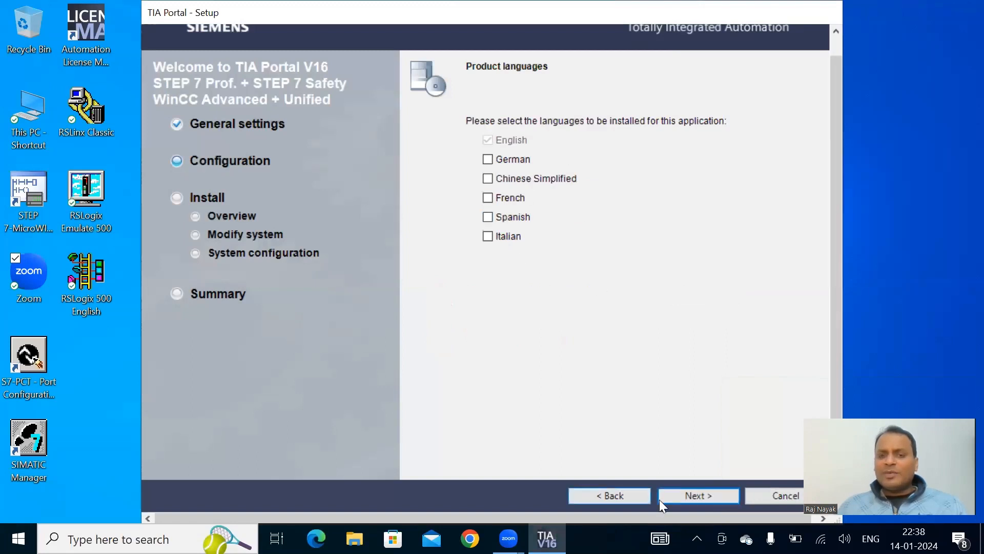
left_click(700, 496)
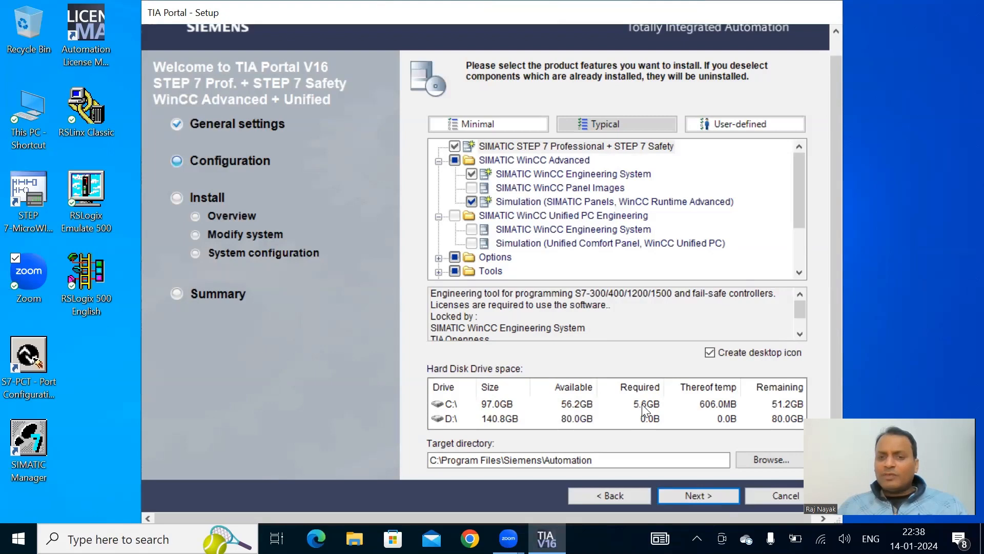
left_click(693, 496)
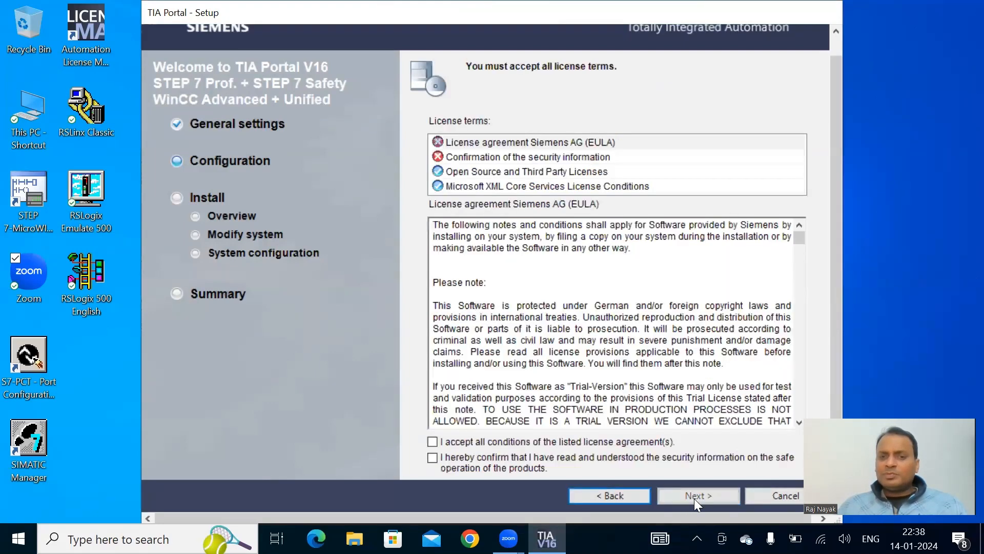
Accept all license agreement conditions and confirm the security information on safe operation of the products
left_click(434, 442)
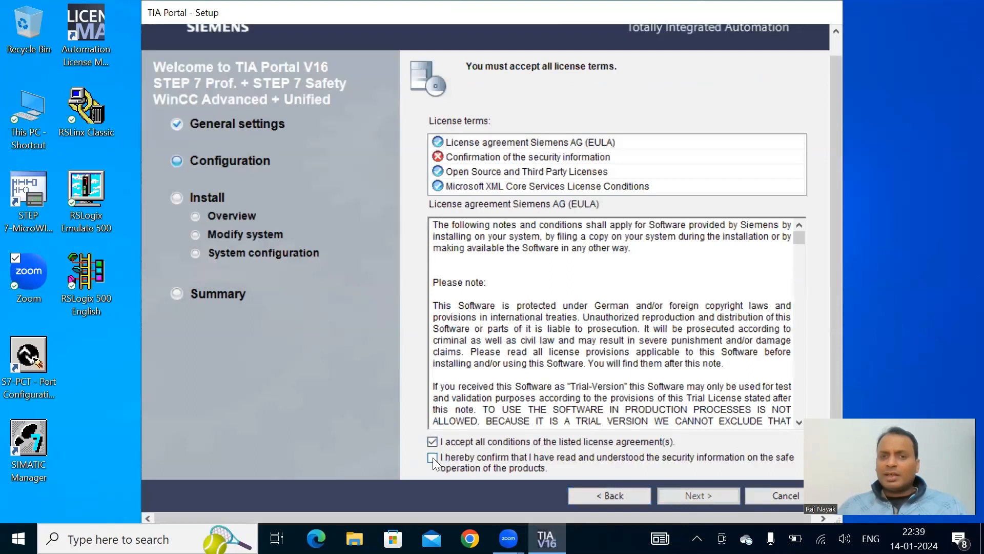
left_click(432, 458)
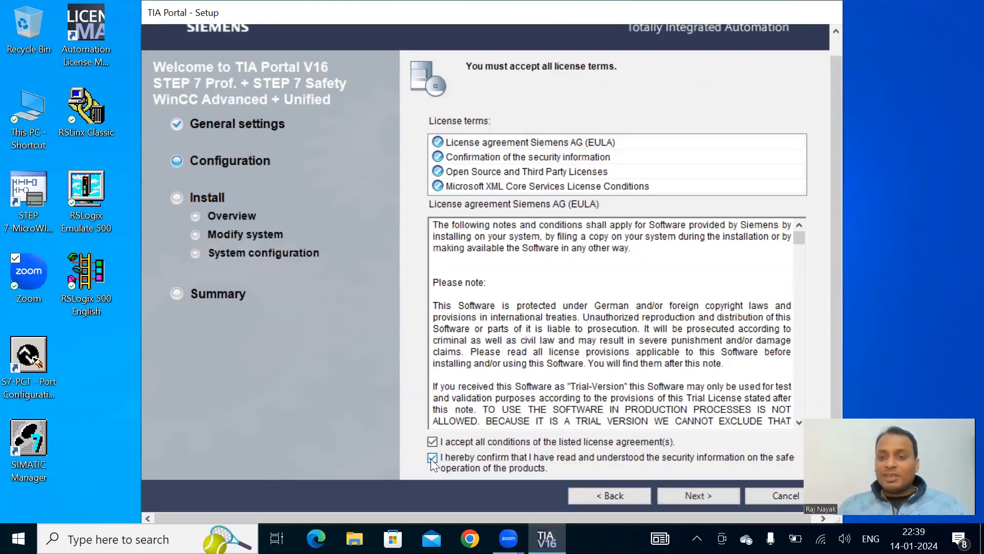
left_click(701, 495)
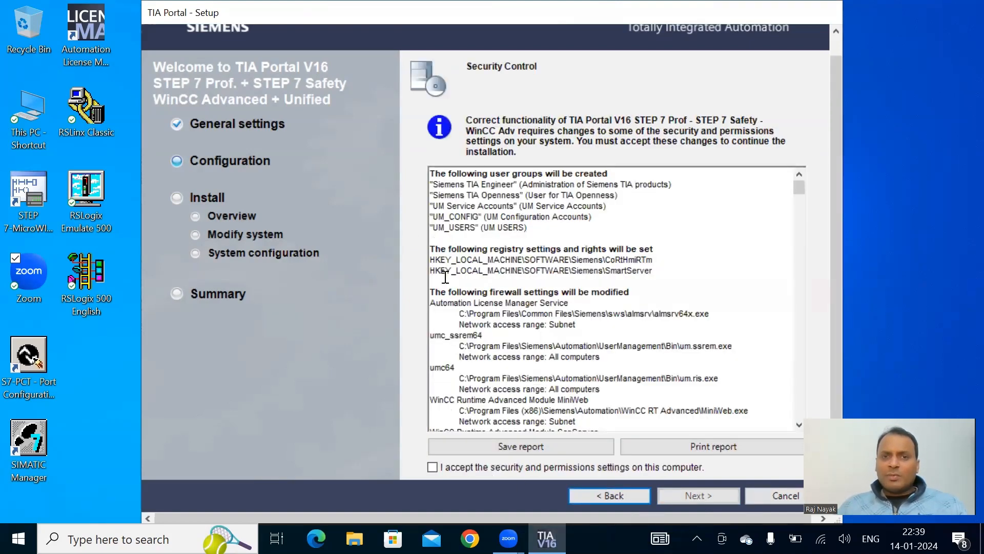
Accept the security and permissions settings for this computer and start the TIA Portal V16 installation
left_click(432, 467)
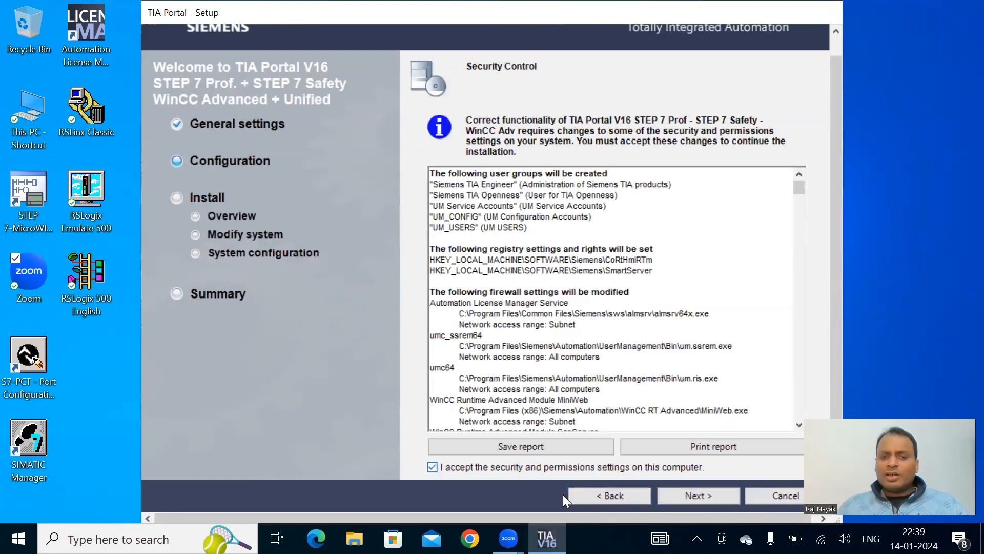
left_click(686, 490)
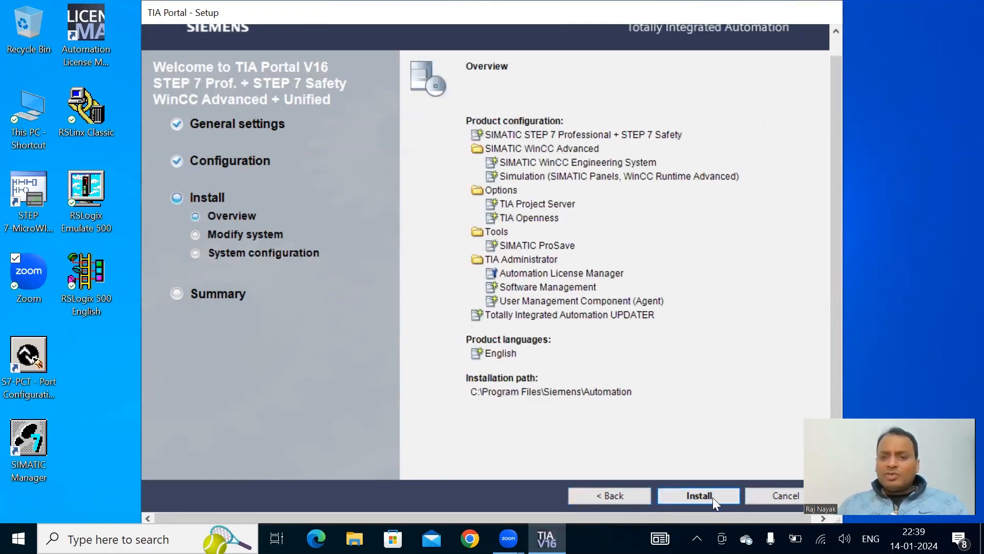
left_click(711, 495)
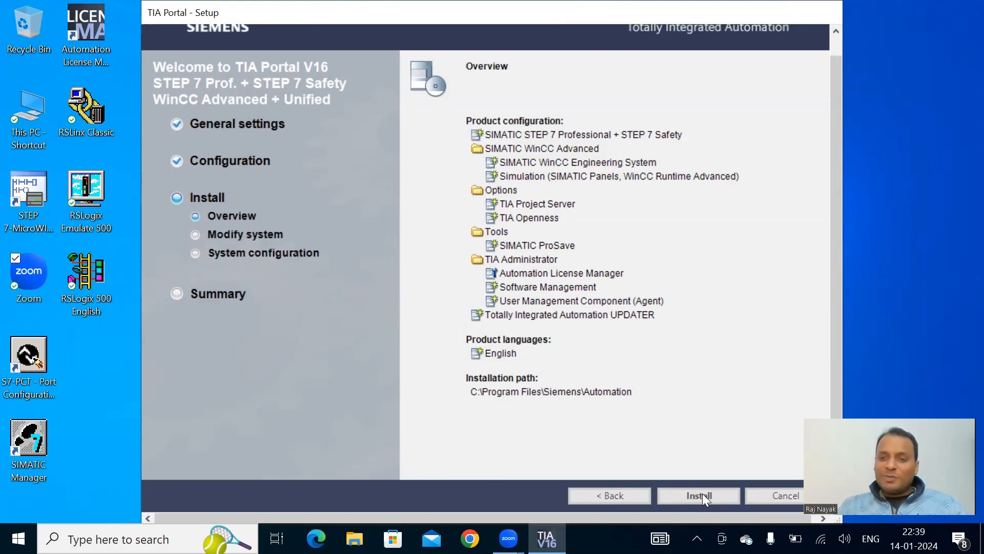
left_click(702, 495)
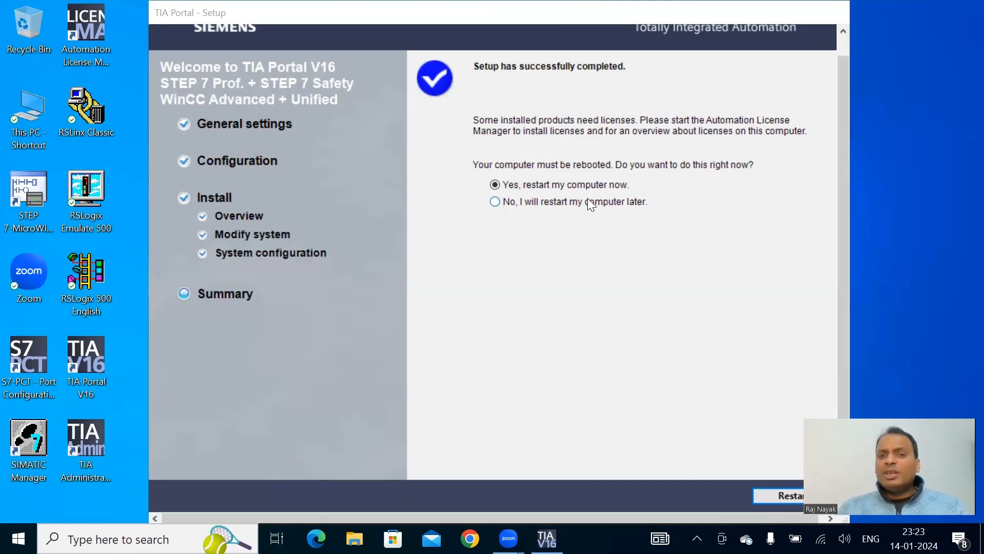
Choose to restart the computer later and finish the TIA Portal setup
left_click(494, 202)
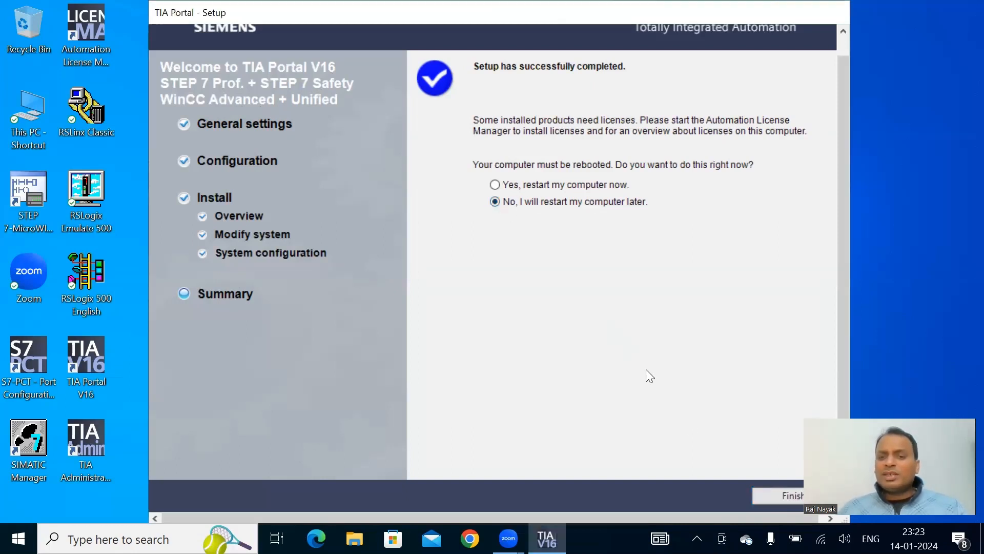
left_click(778, 497)
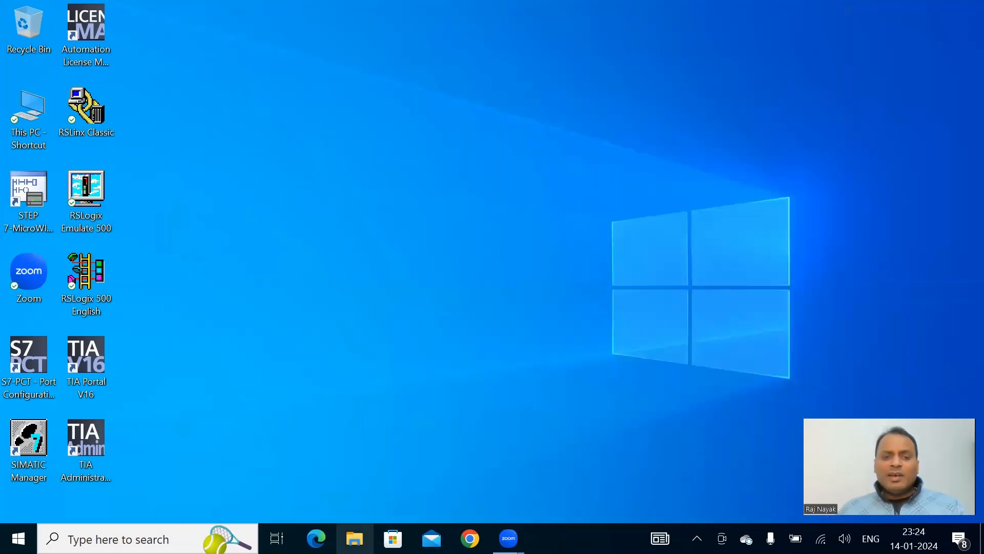
Open the TIA_Portal_STEP7_Prof_Safety_WINCC_Prof_V16 folder inside TIA_Portal_V16 on Local Disk (D:)
double_click(38, 105)
double_click(489, 264)
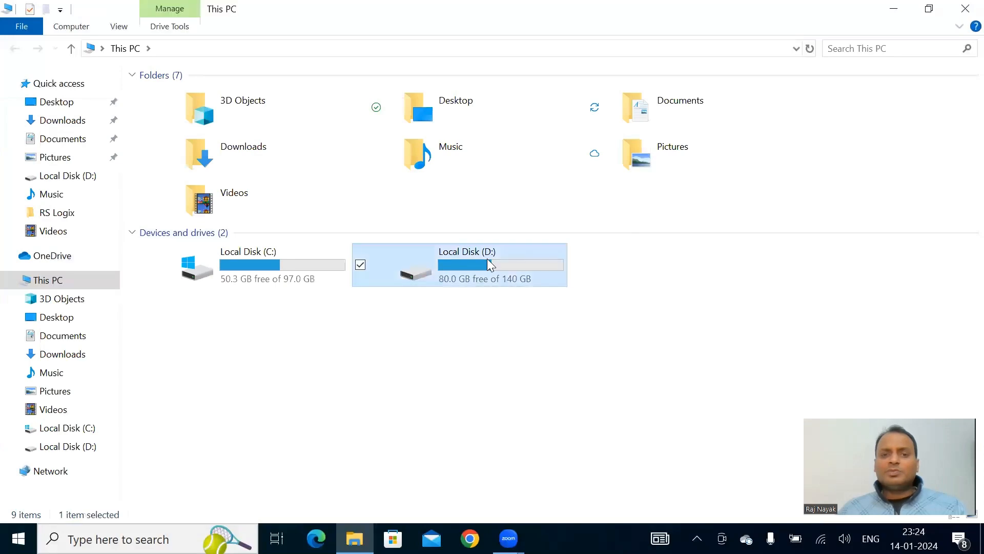
double_click(295, 211)
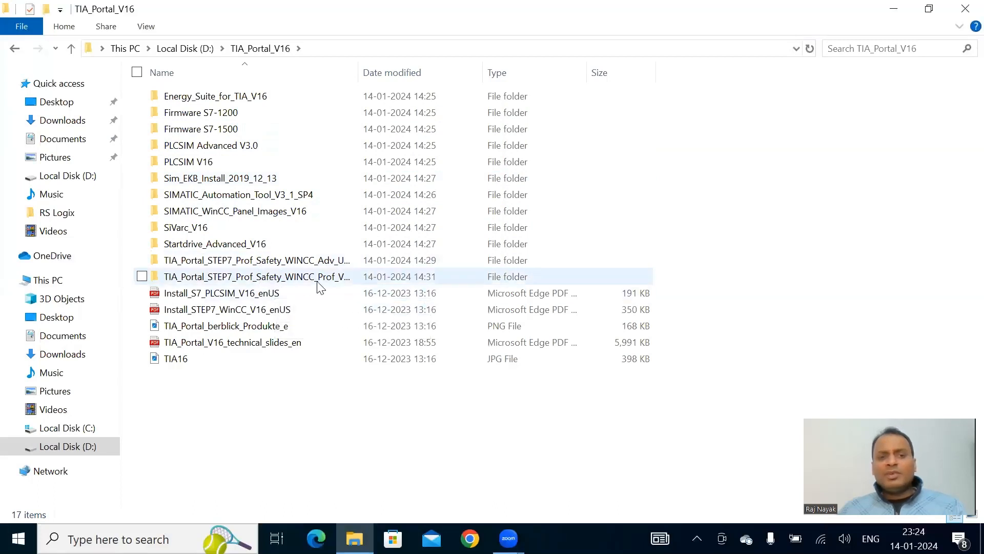
double_click(344, 279)
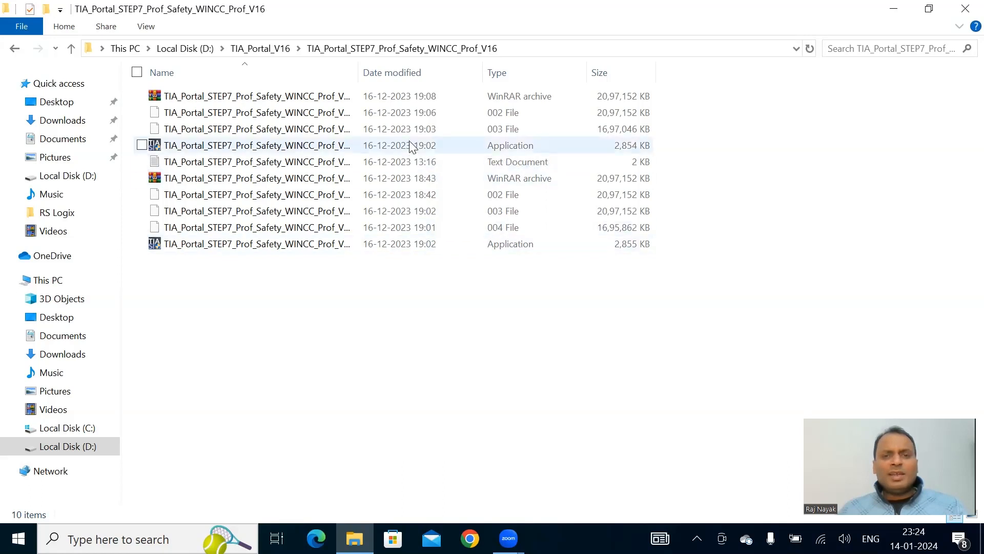
Run the last setup application in the WinCC Prof V16 folder and start extracting the package with English as setup language
left_click(411, 248)
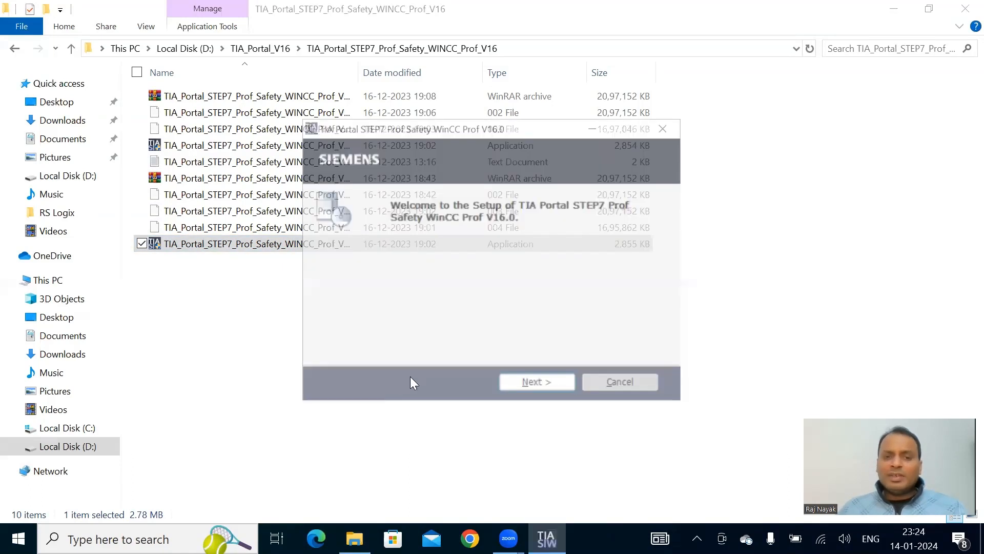
left_click(549, 388)
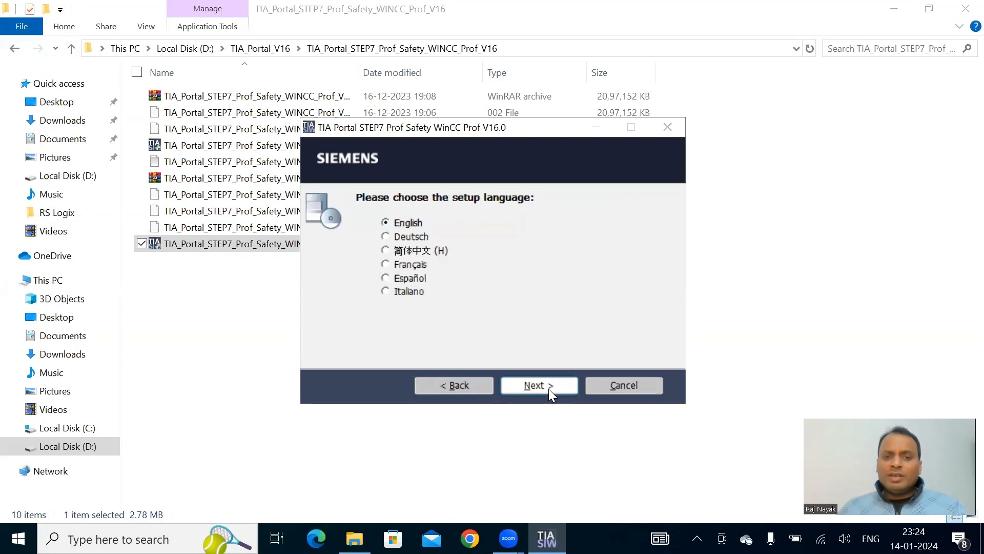
left_click(549, 388)
left_click(548, 388)
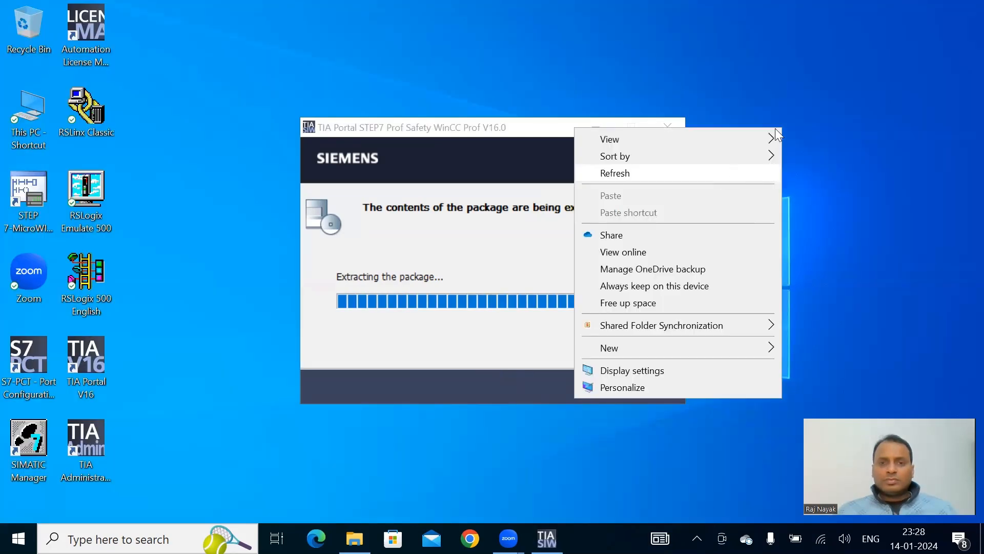
left_click(775, 127)
right_click(775, 128)
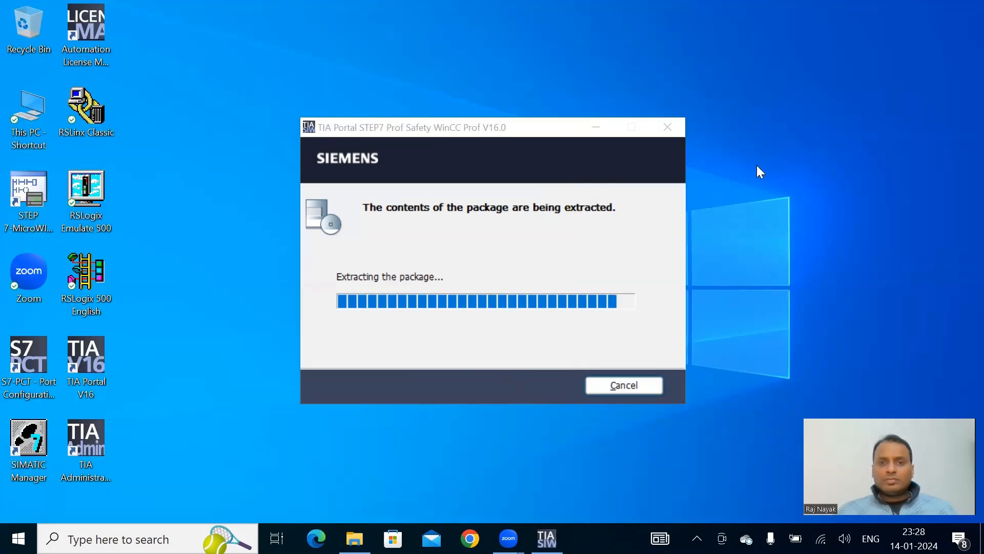
Finish the WinCC Prof package extraction and open the TIA_Portal_STEP7_Prof_Safety_WINCC_Adv_Unified_V16 folder inside TIA_Portal_V16
left_click(752, 174)
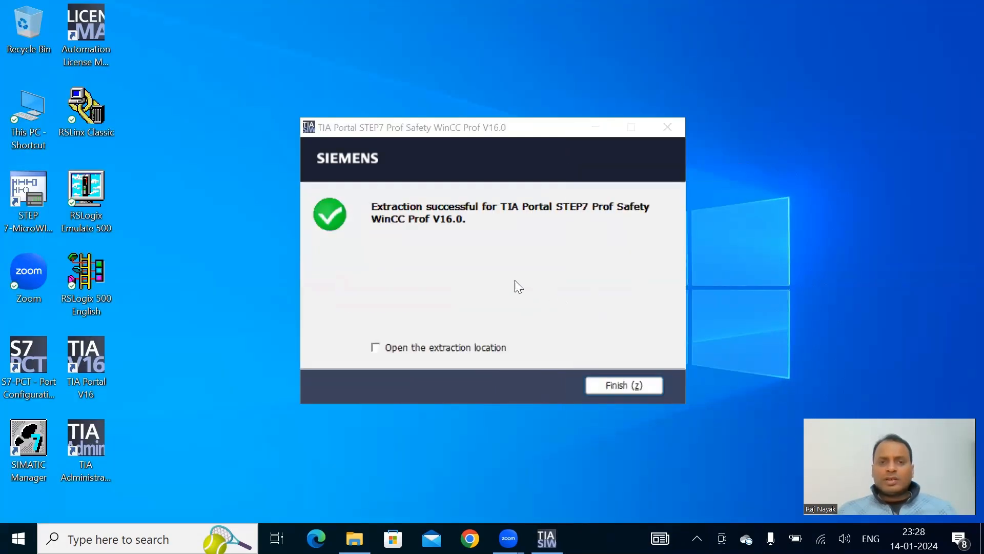
left_click(622, 383)
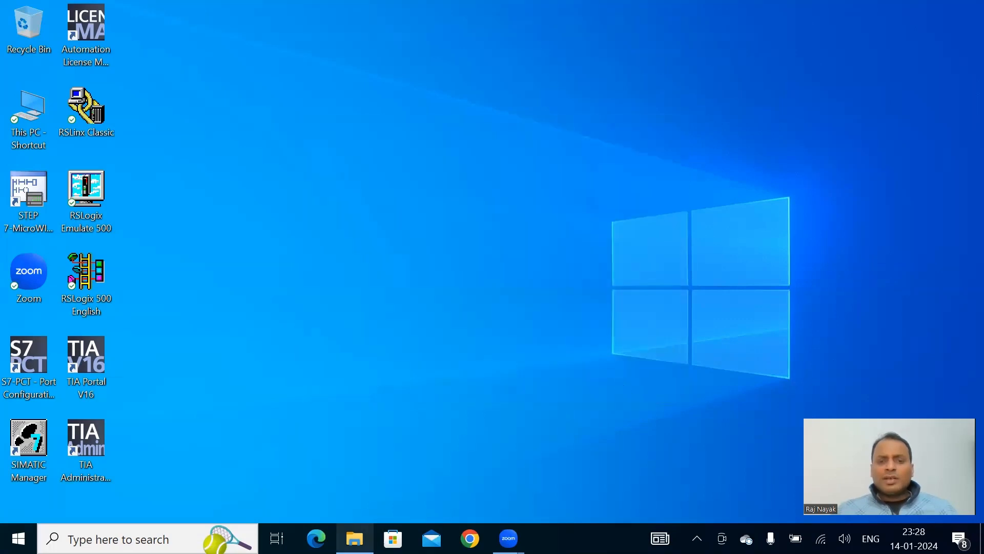
mouse_move(355, 538)
mouse_move(353, 451)
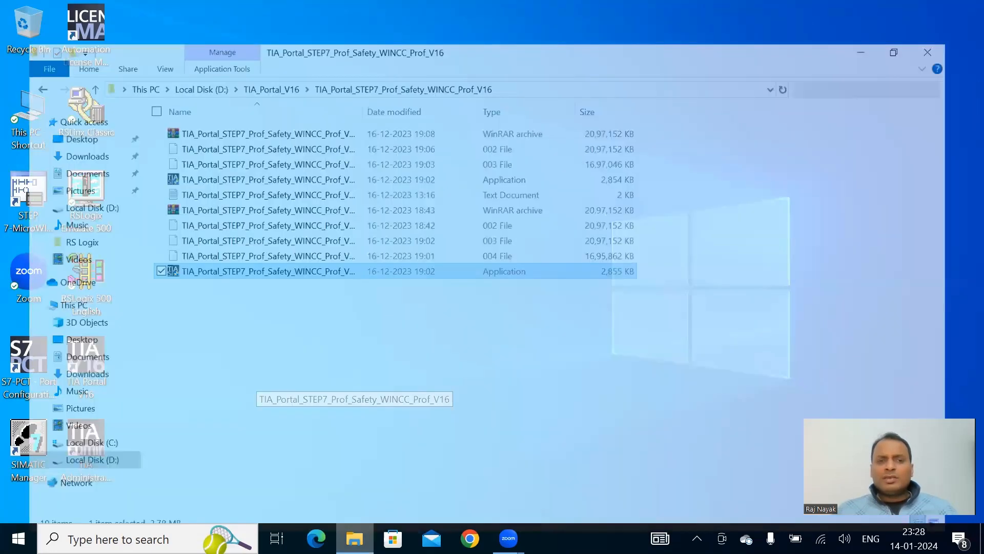
left_click(266, 328)
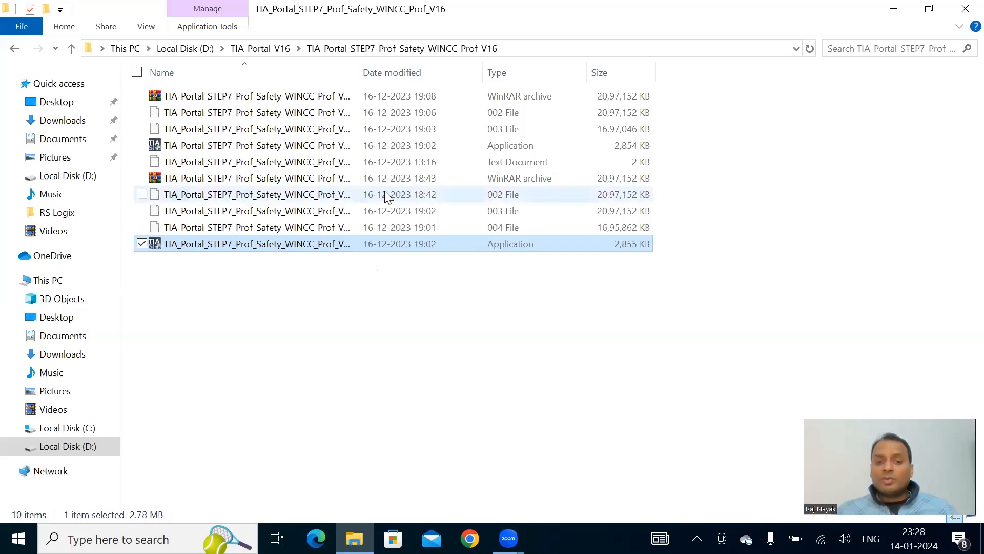
left_click(15, 50)
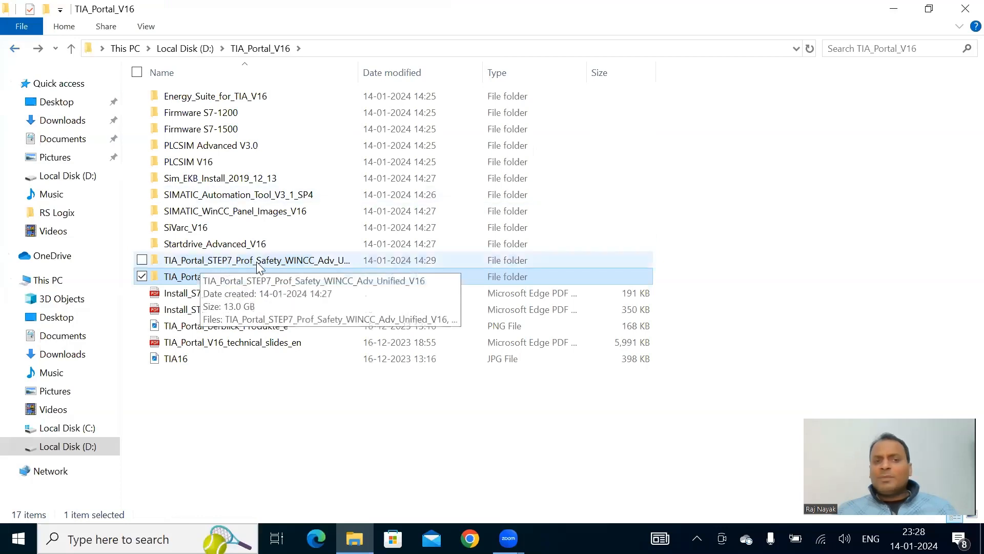
left_click(337, 262)
double_click(336, 264)
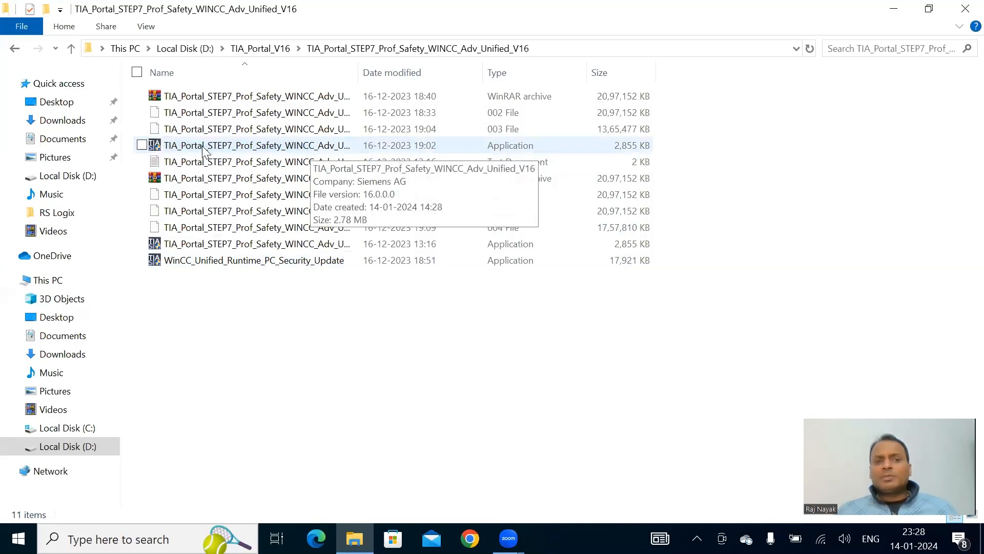
double_click(227, 147)
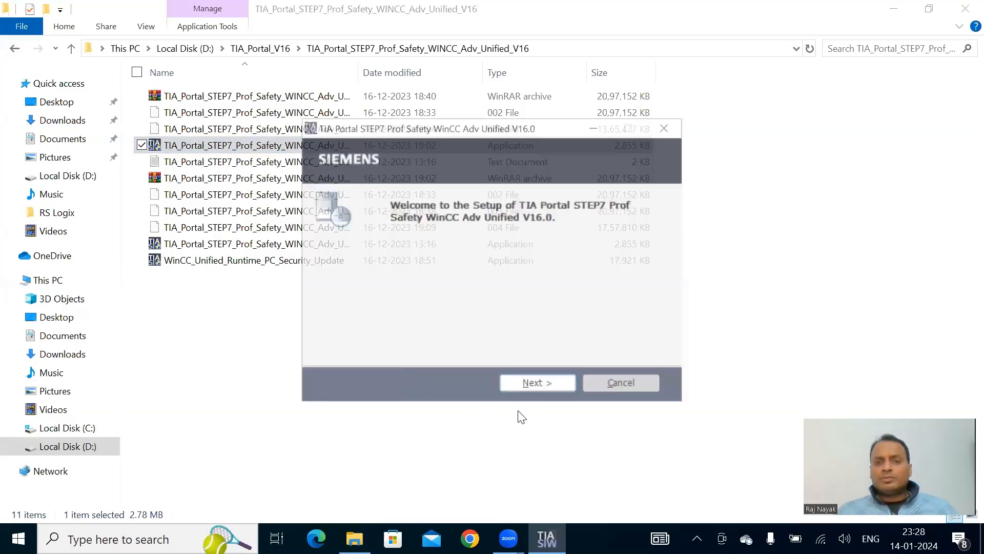
left_click(539, 385)
left_click(544, 384)
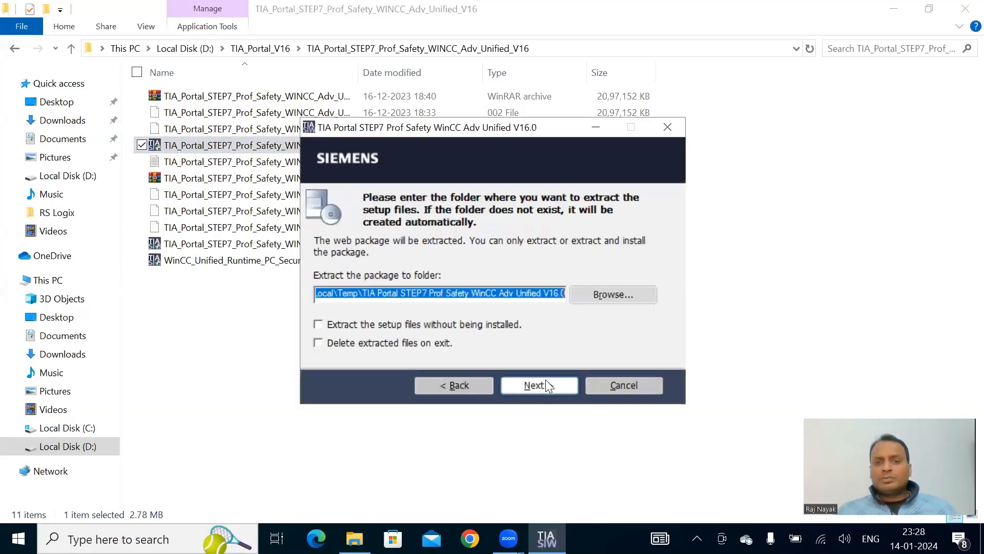
left_click(545, 384)
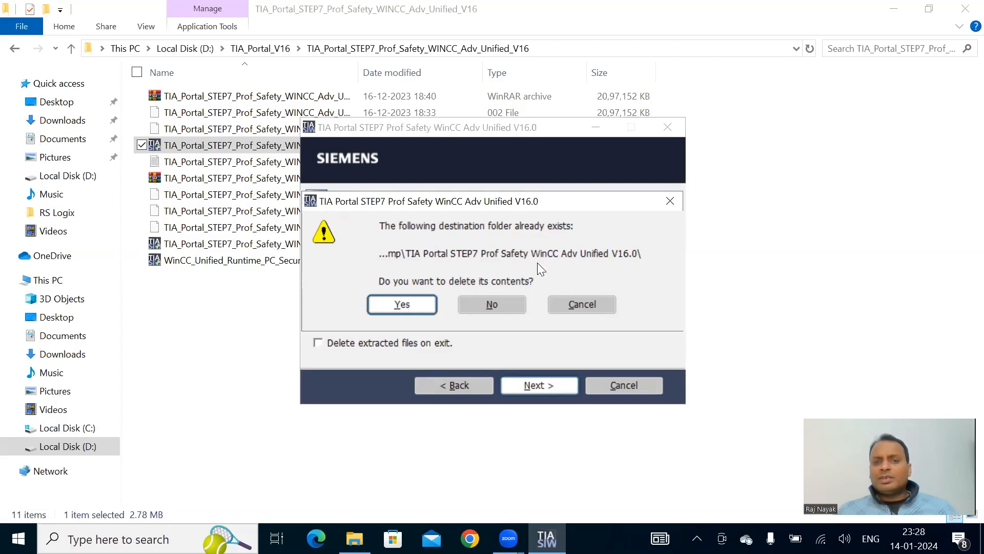
left_click(604, 304)
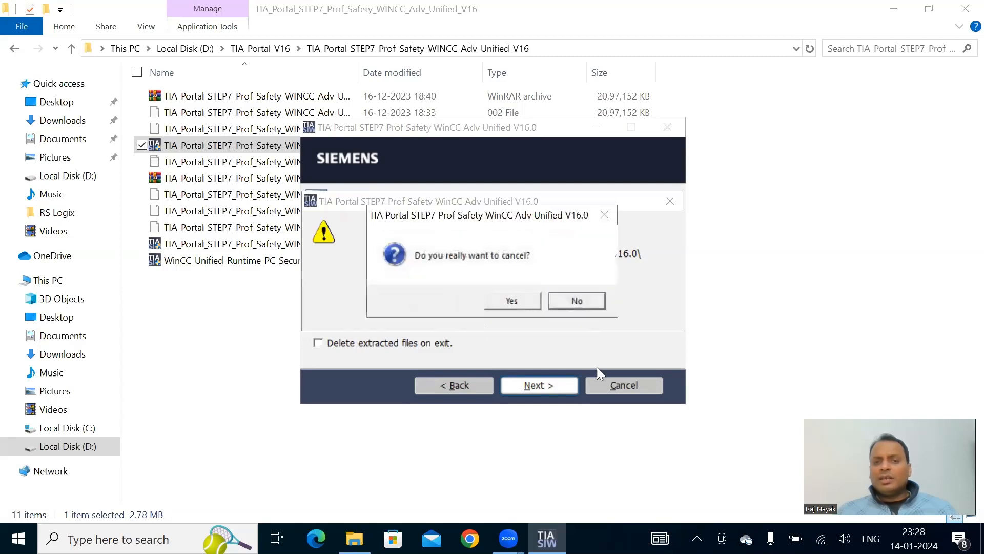
left_click(511, 301)
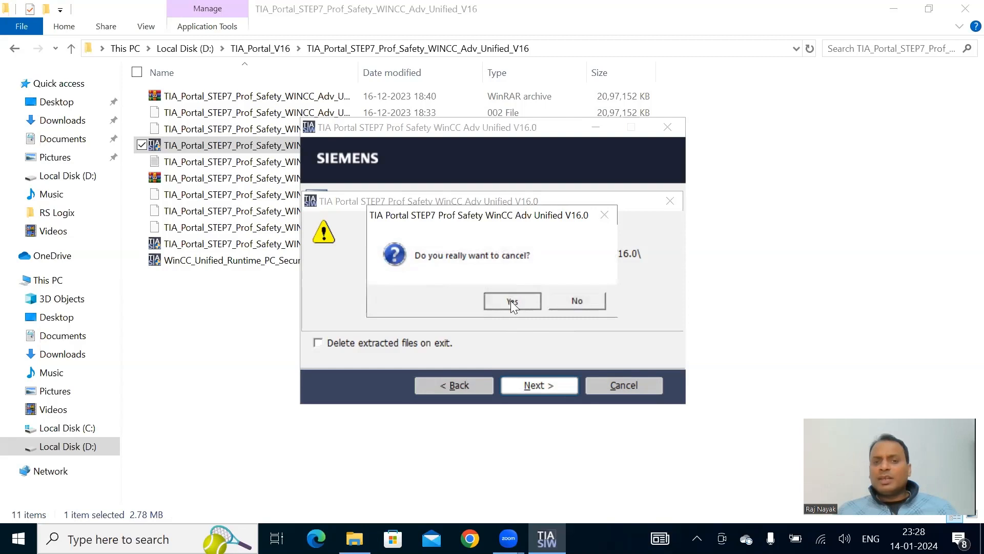
left_click(624, 388)
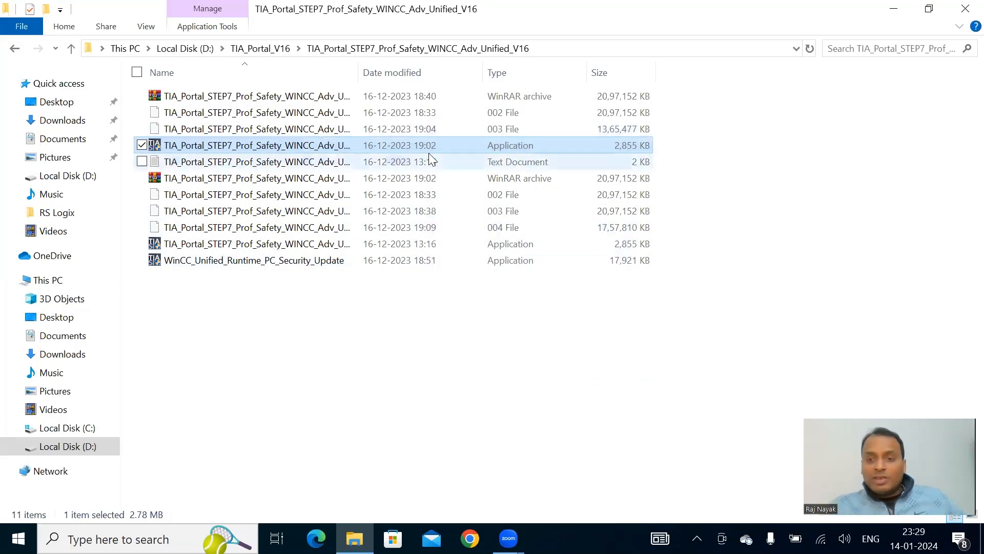
Run the second TIA_Portal_STEP7_Prof_Safety_WINCC_Adv_Unified_V16 setup application and extract its package with English as setup language
double_click(461, 252)
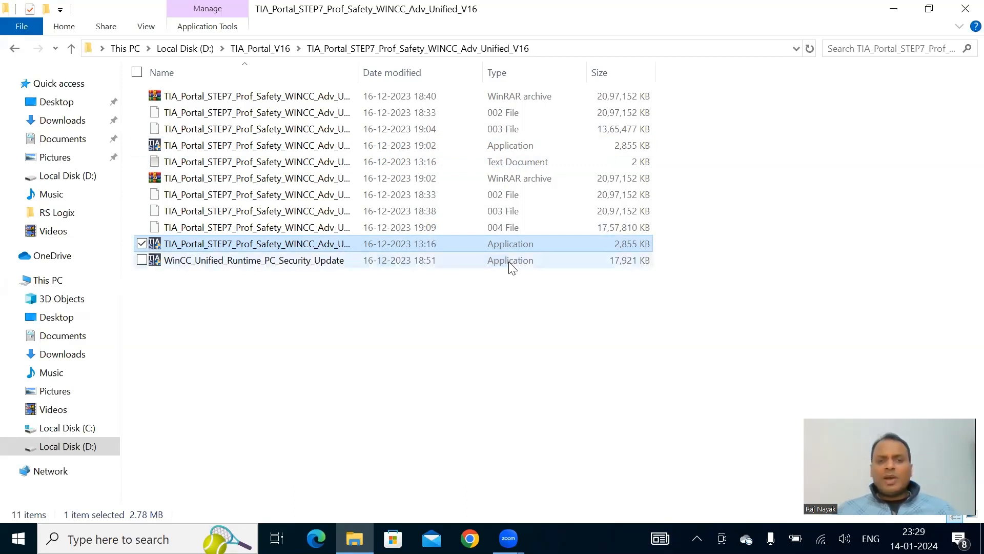
left_click(535, 384)
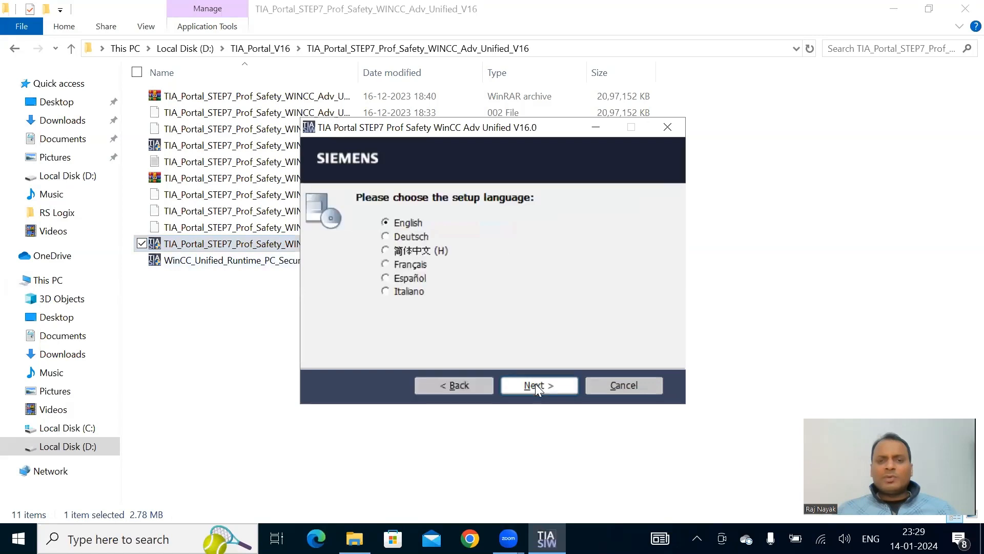
left_click(535, 384)
left_click(536, 387)
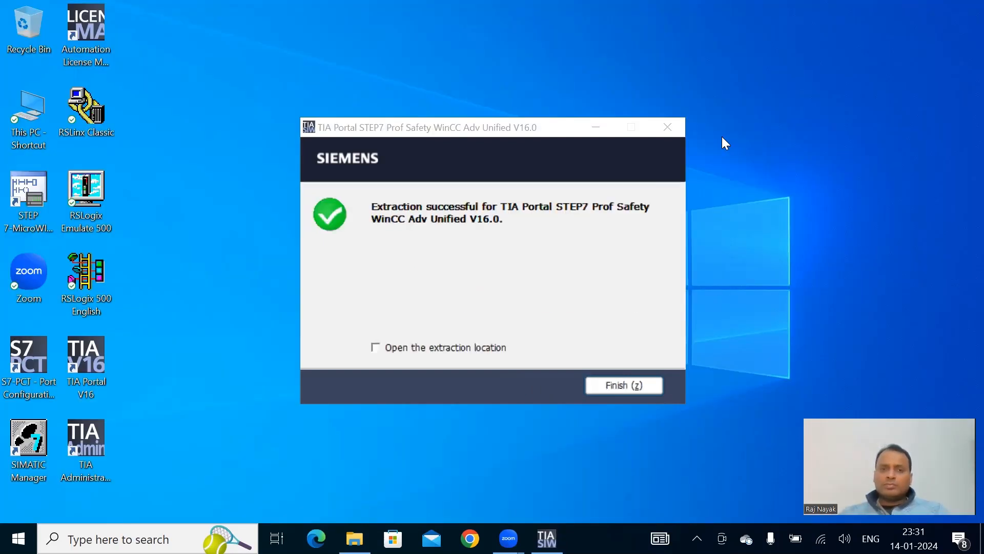
left_click(606, 389)
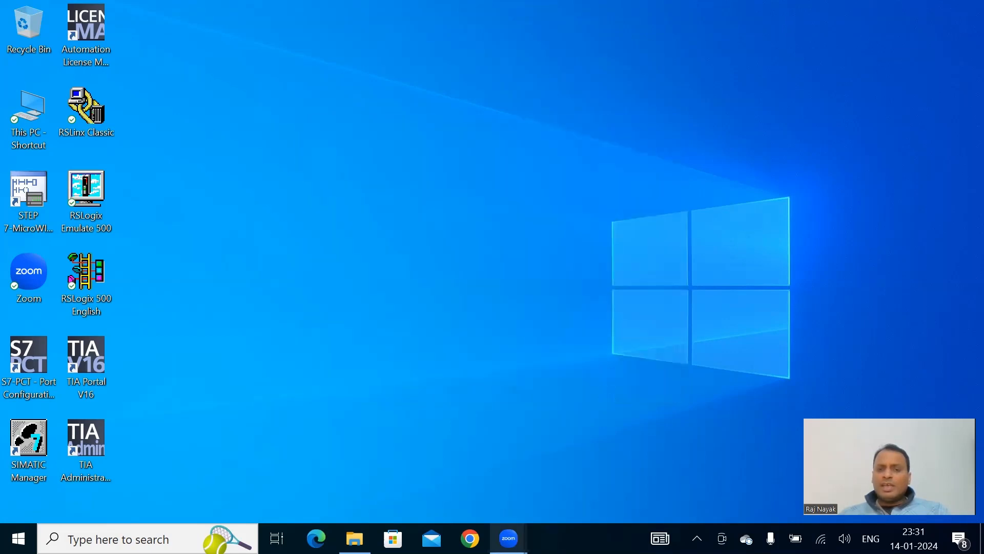
Try to install WinCC_Unified_Runtime_PC_Security_Update from the WINCC_Adv_Unified_V16 folder, and cancel its setup
mouse_move(508, 538)
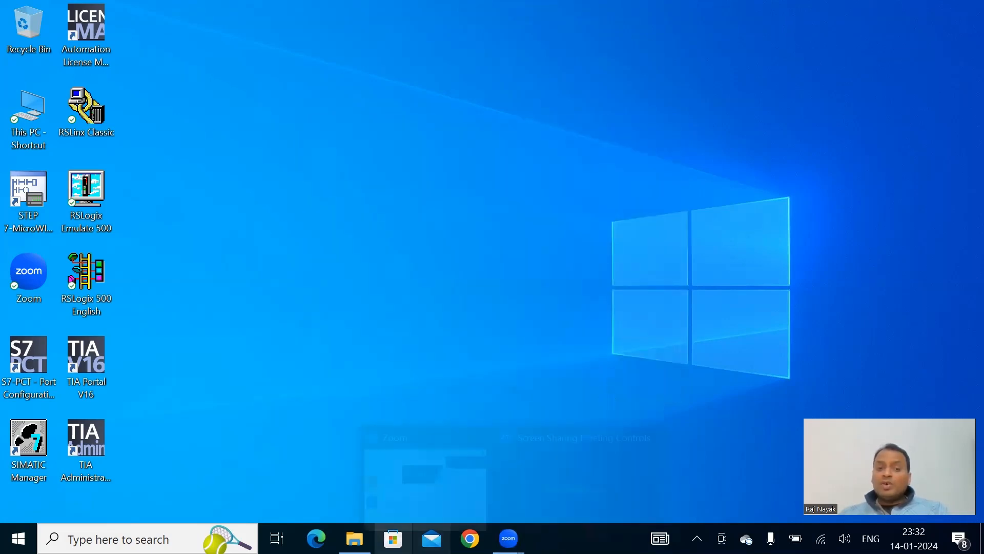
left_click(310, 440)
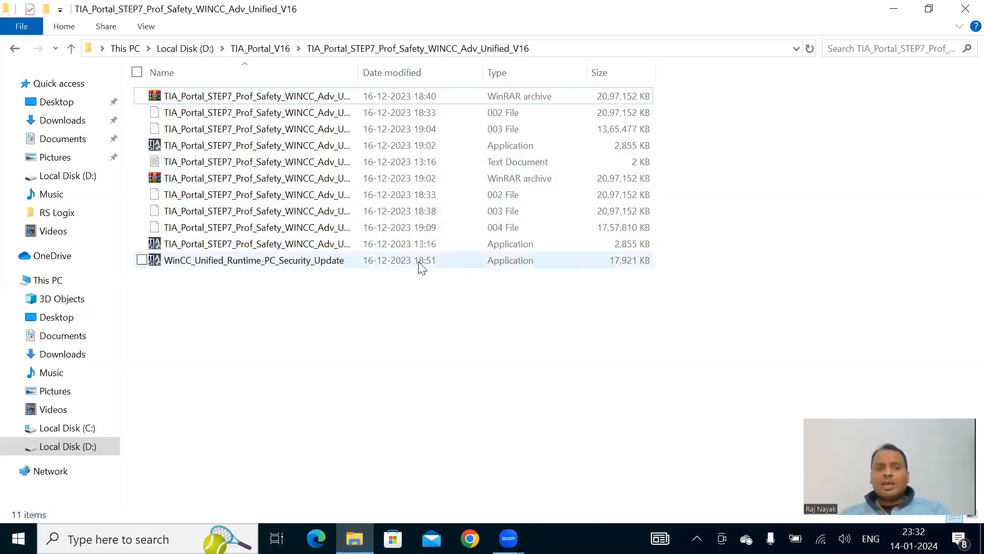
double_click(485, 262)
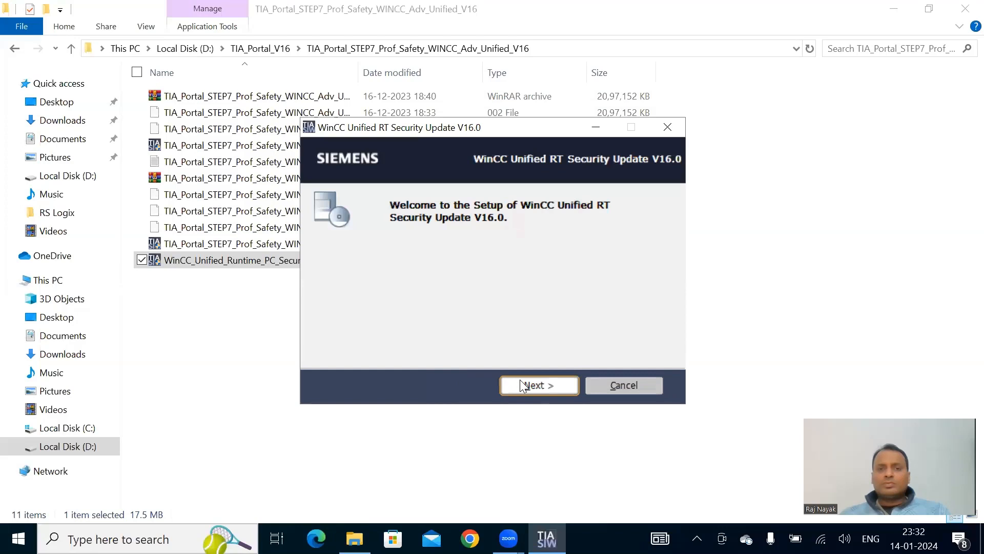
left_click(520, 382)
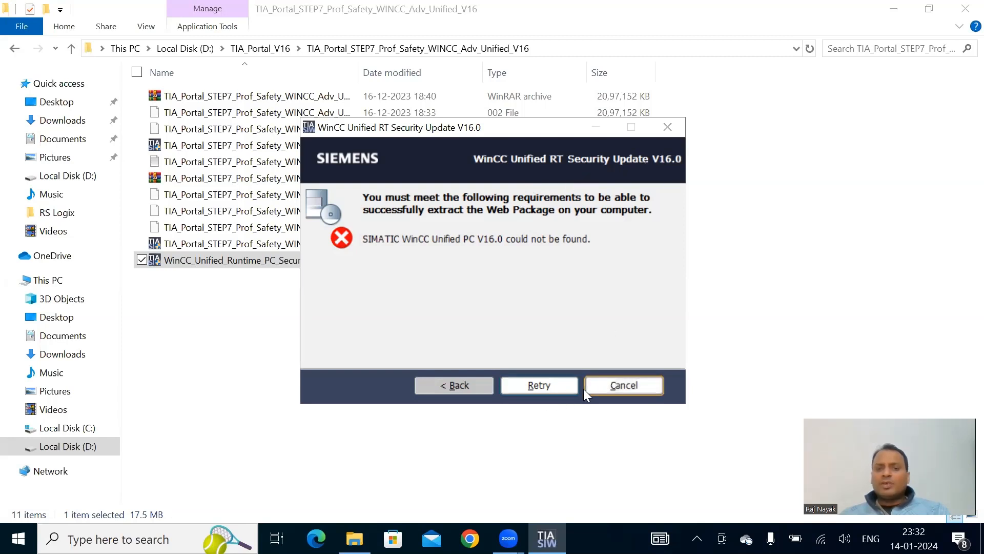
left_click(466, 385)
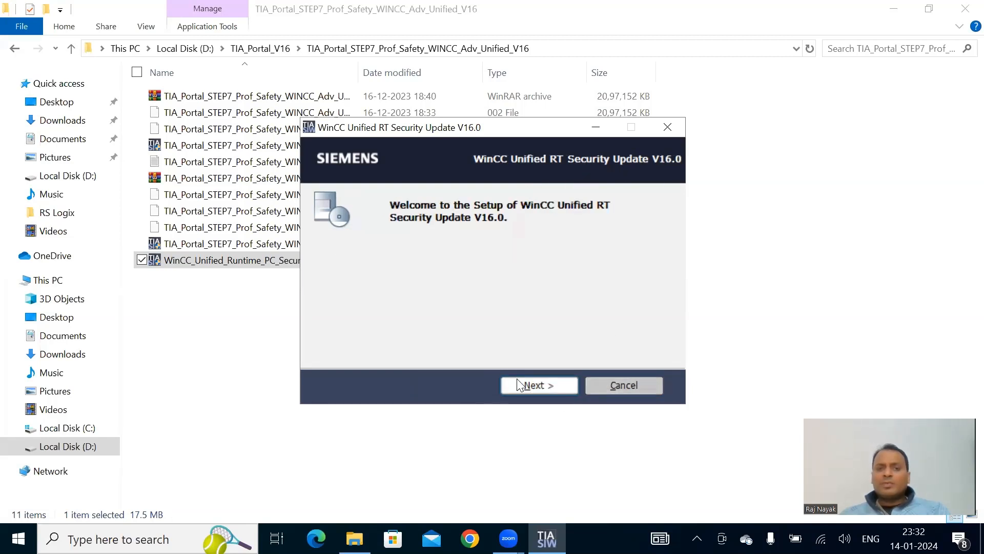
left_click(621, 385)
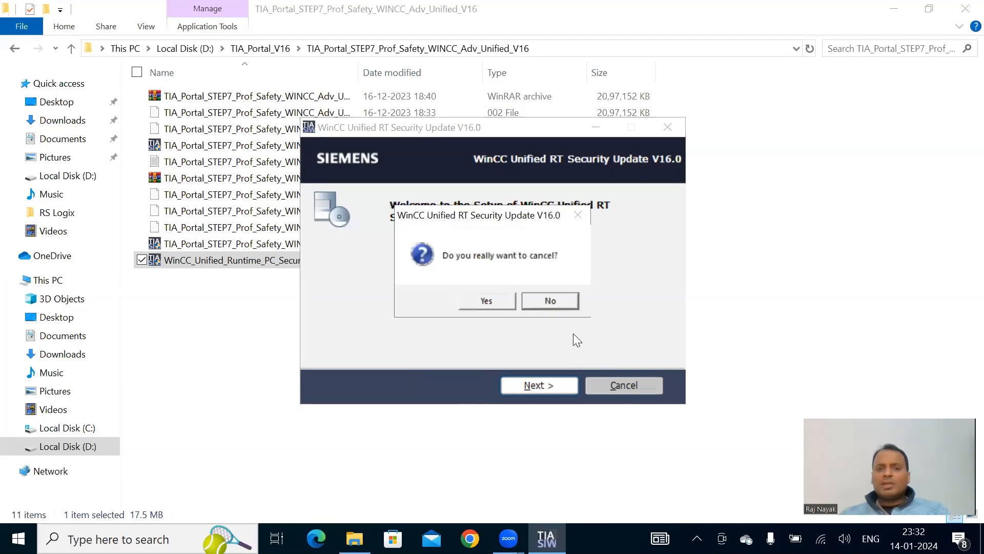
left_click(500, 297)
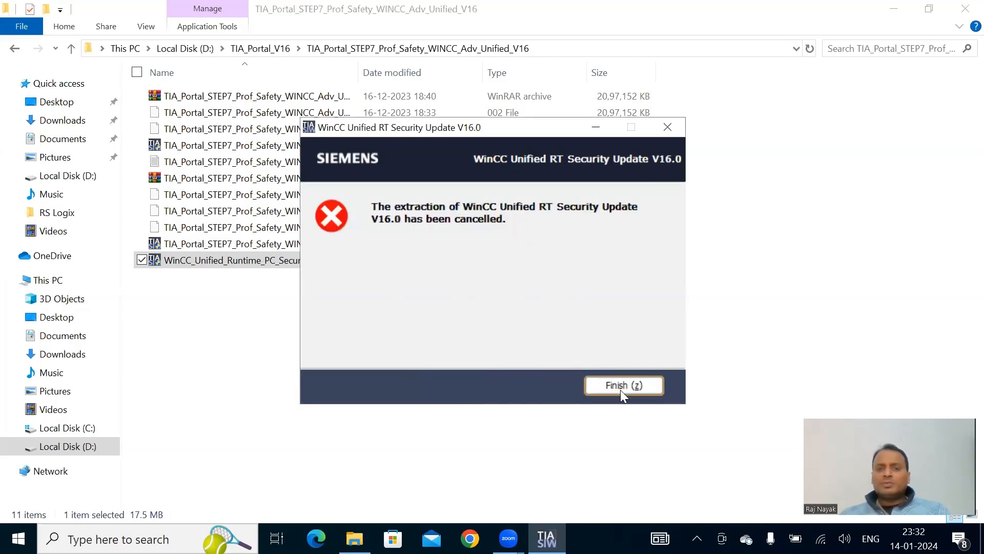
left_click(621, 389)
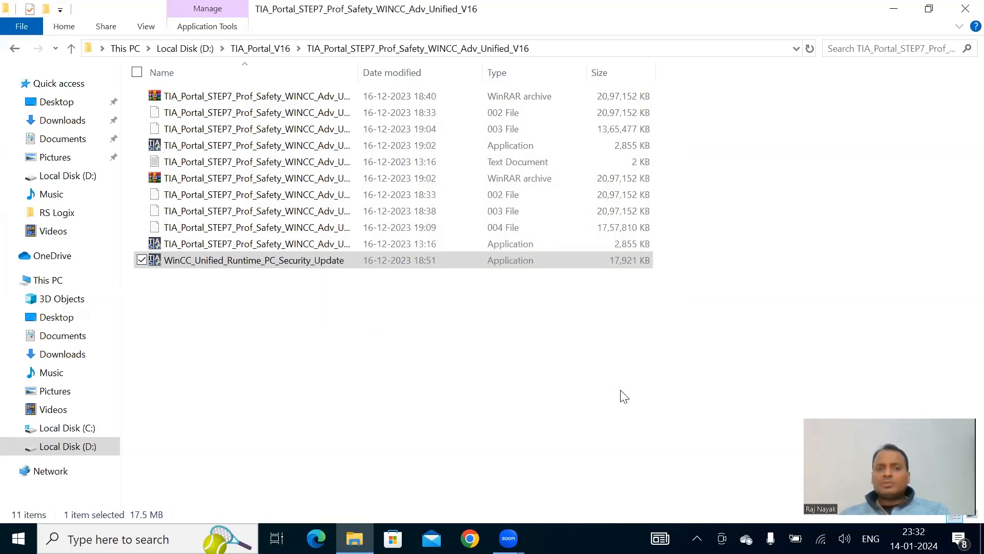
Run the first setup application in the TIA_Portal_STEP7_Prof_Safety_WINCC_Prof_V16 folder and start extracting to the default folder with English as setup language
left_click(15, 48)
double_click(231, 277)
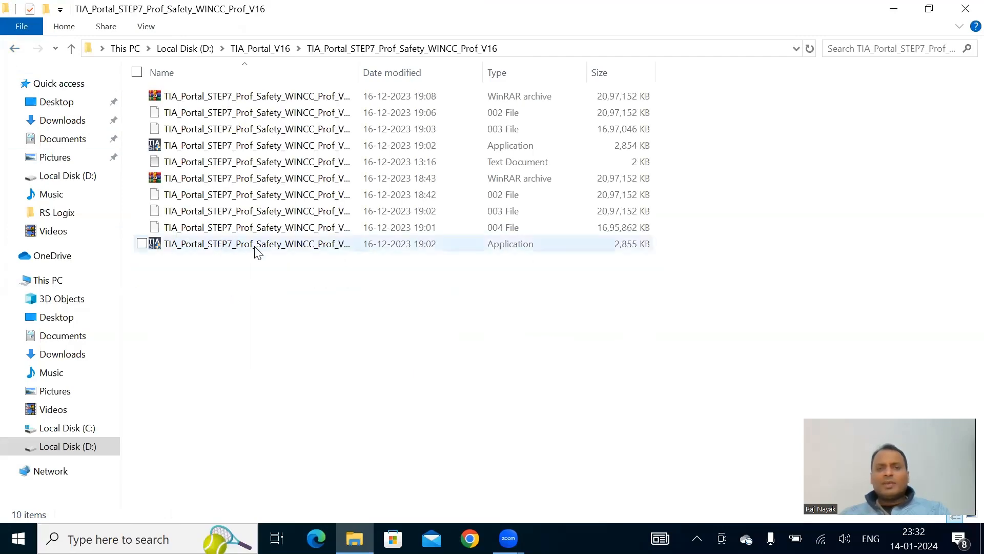
double_click(267, 149)
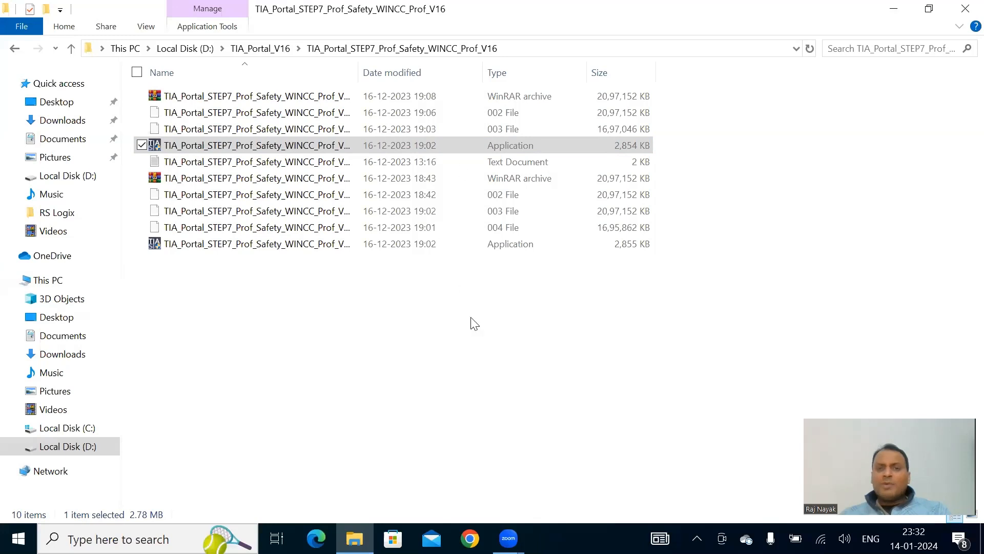
left_click(541, 387)
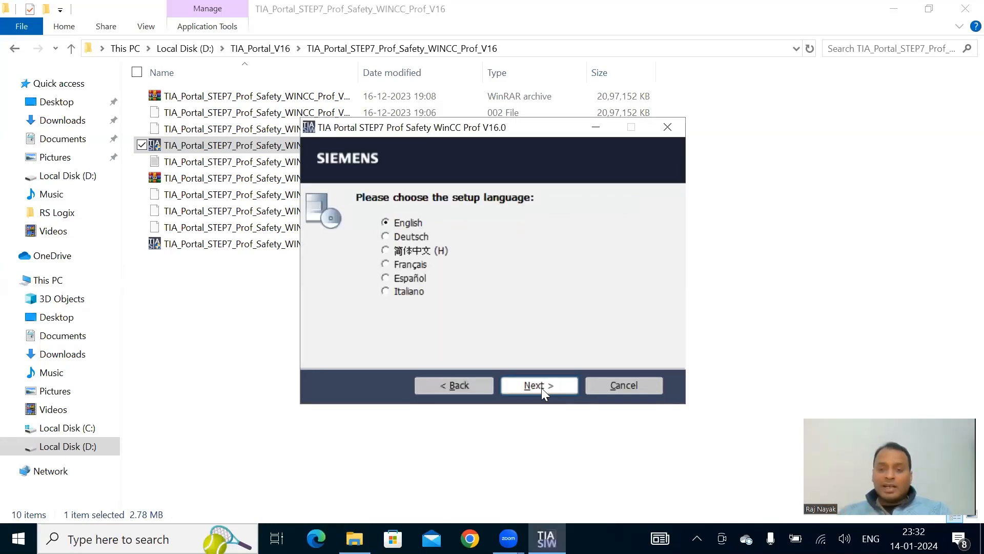
left_click(541, 388)
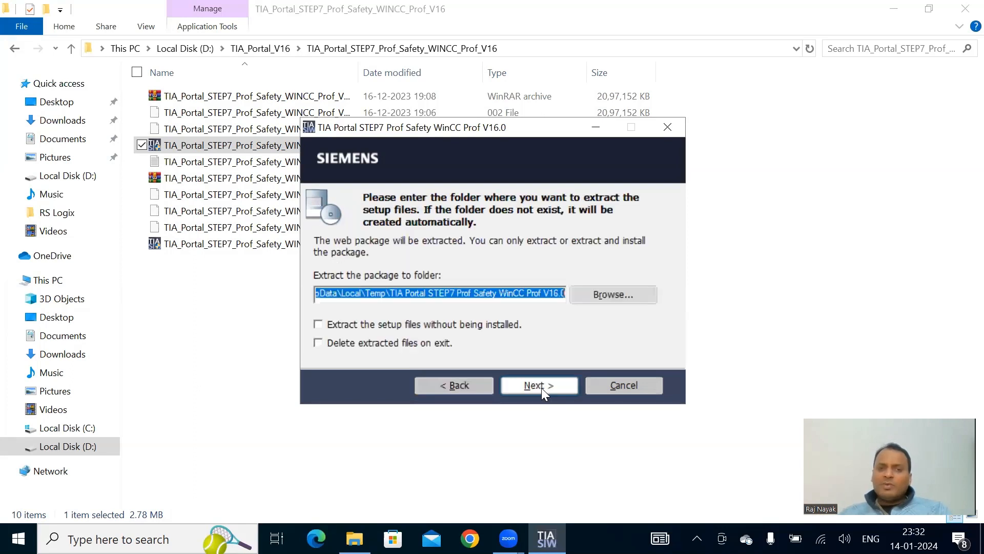
left_click(541, 388)
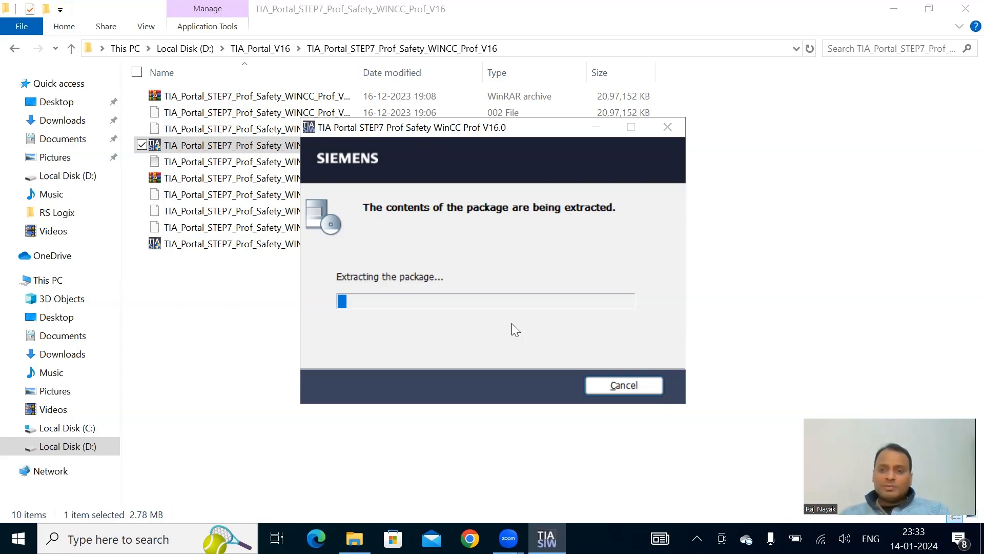
Switch back to the running WinCC Prof V16 package setup and agree to restart the computer now
right_click(841, 239)
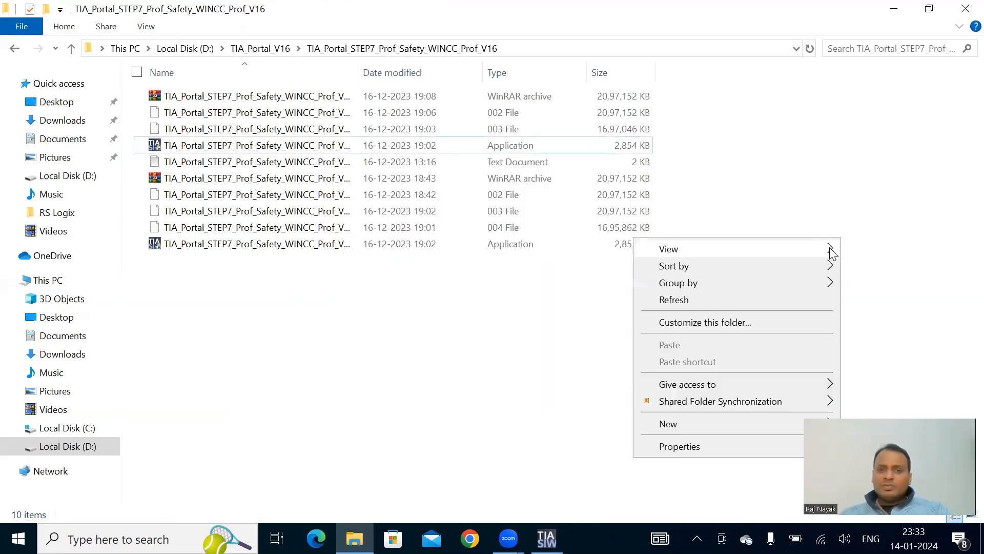
left_click(772, 300)
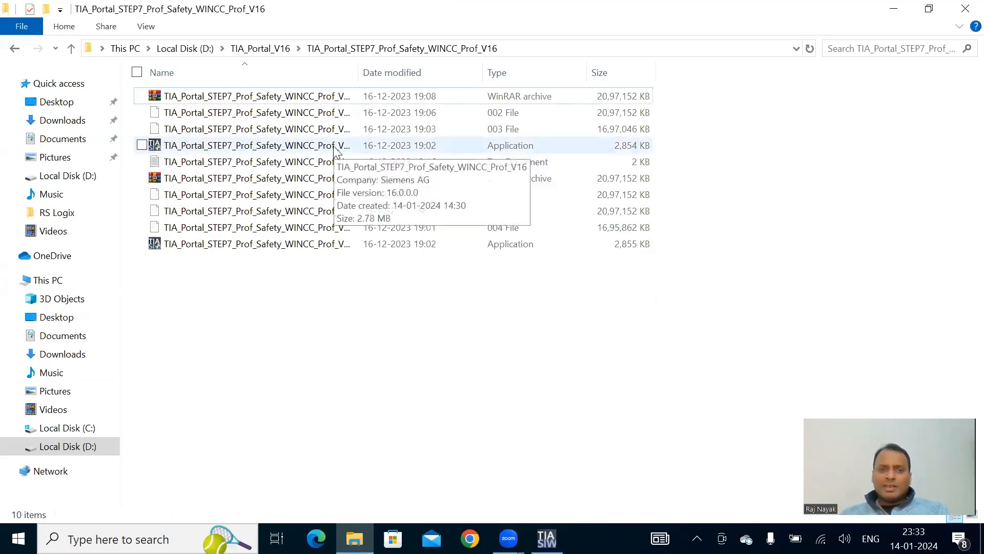
left_click(15, 49)
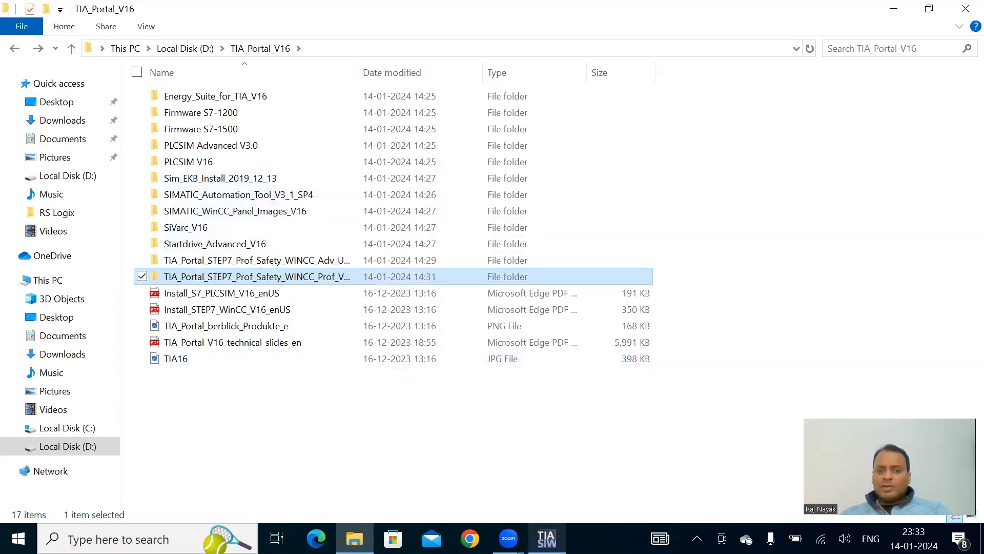
left_click(548, 466)
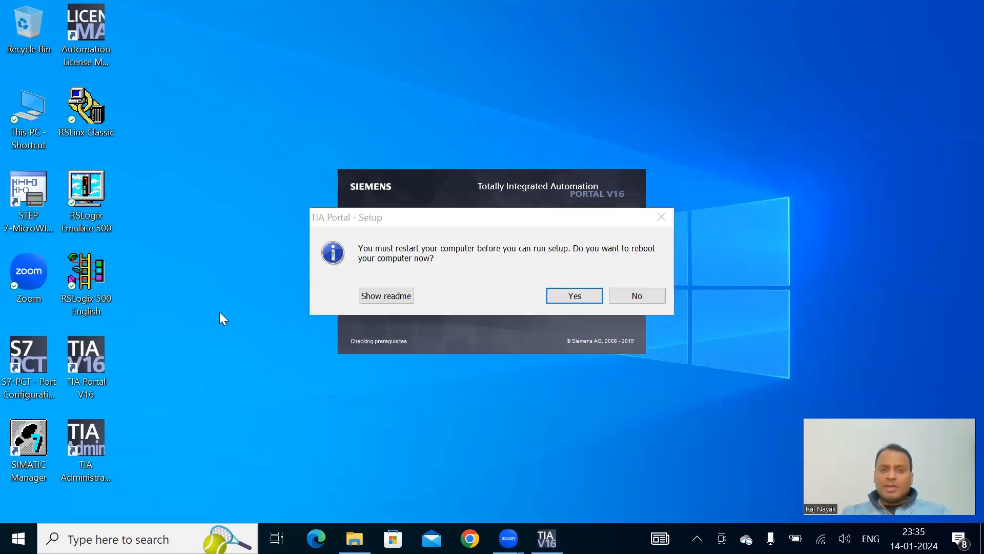
left_click(579, 295)
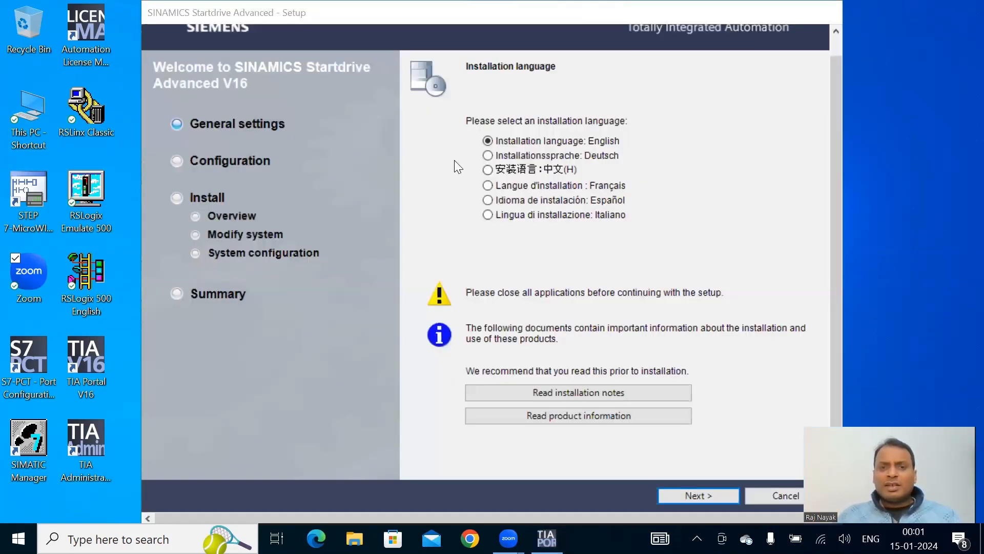
Keep English as the installation language for SINAMICS Startdrive Advanced V16 and continue to the product languages
left_click(689, 496)
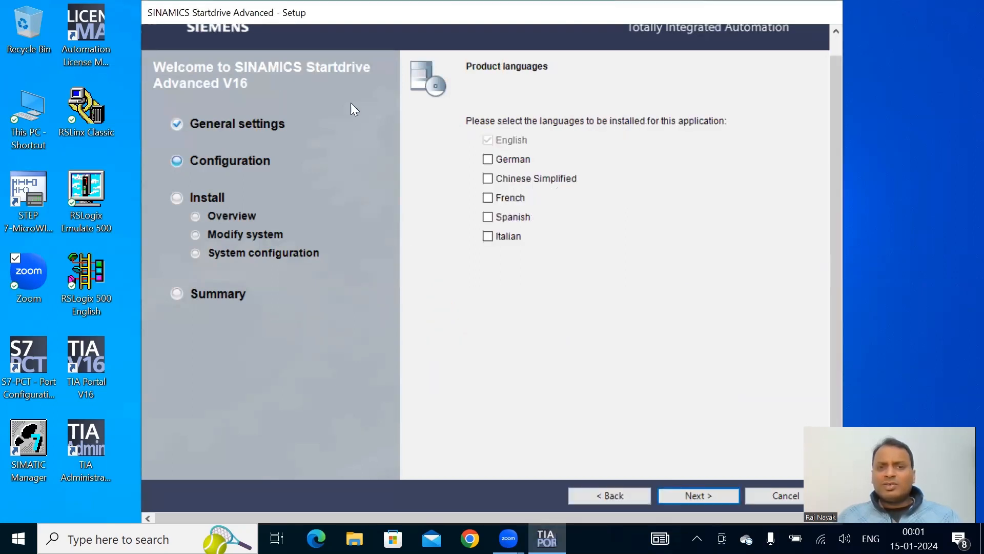
Install SINAMICS Startdrive Advanced V16 with English as the only product language and the Typical features, accepting all license and security terms
left_click(690, 495)
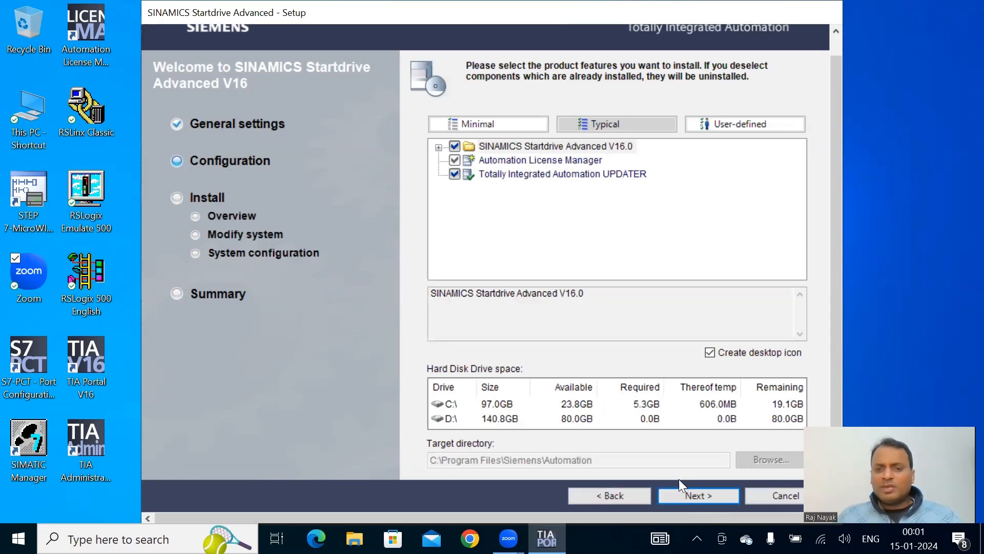
left_click(693, 494)
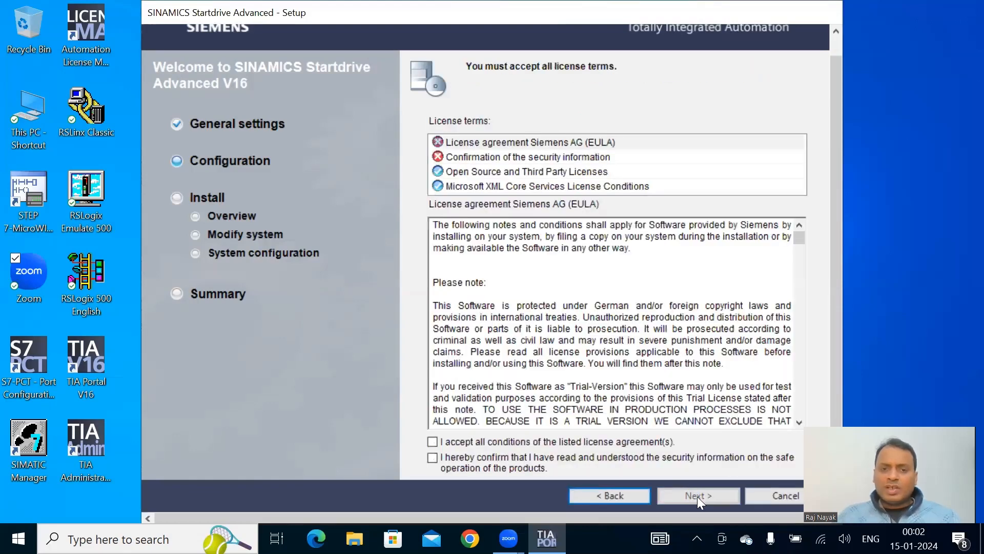
left_click(431, 443)
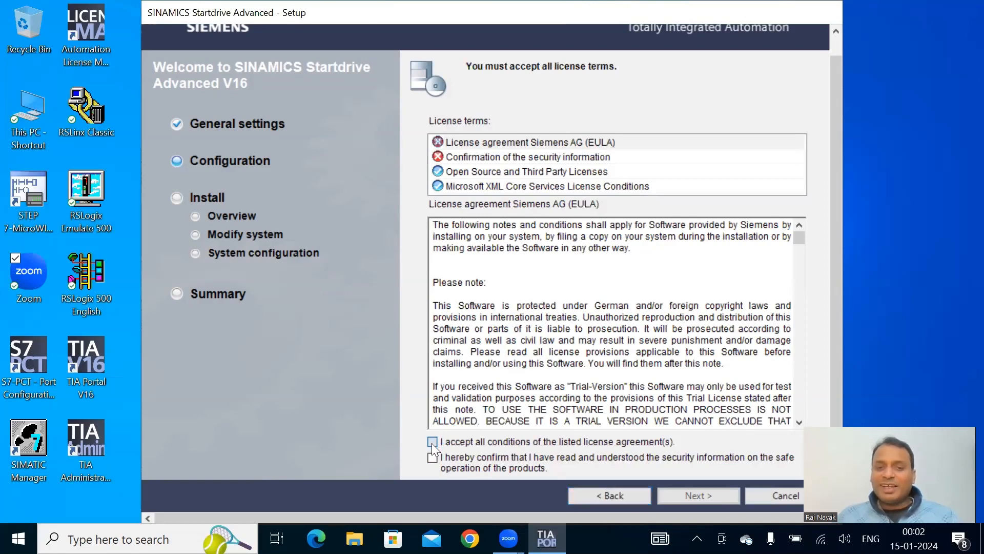
left_click(452, 470)
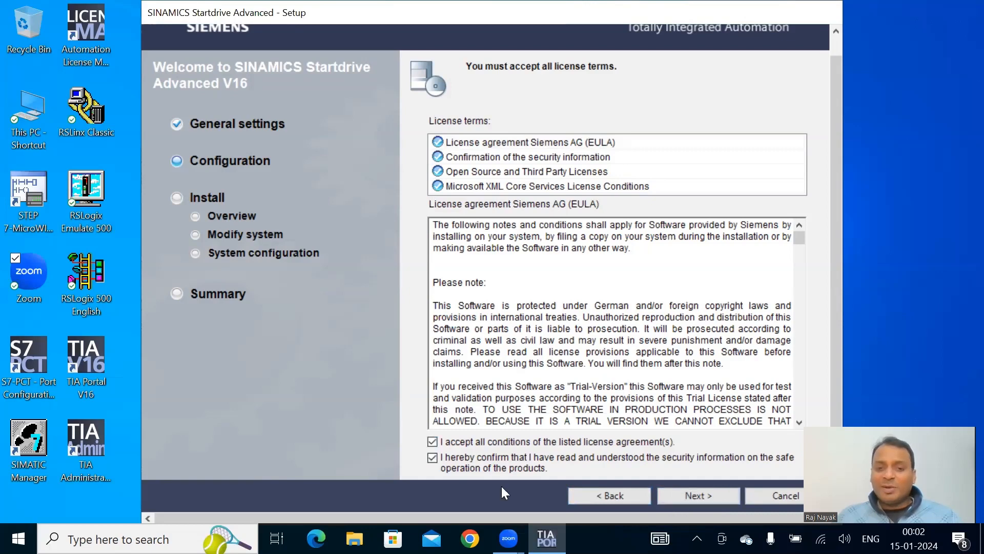
left_click(693, 498)
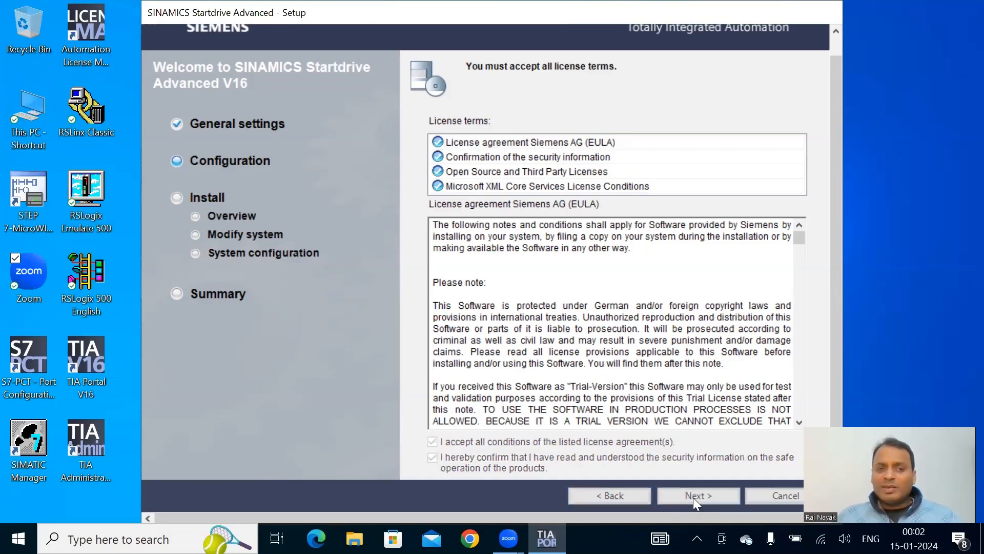
left_click(693, 497)
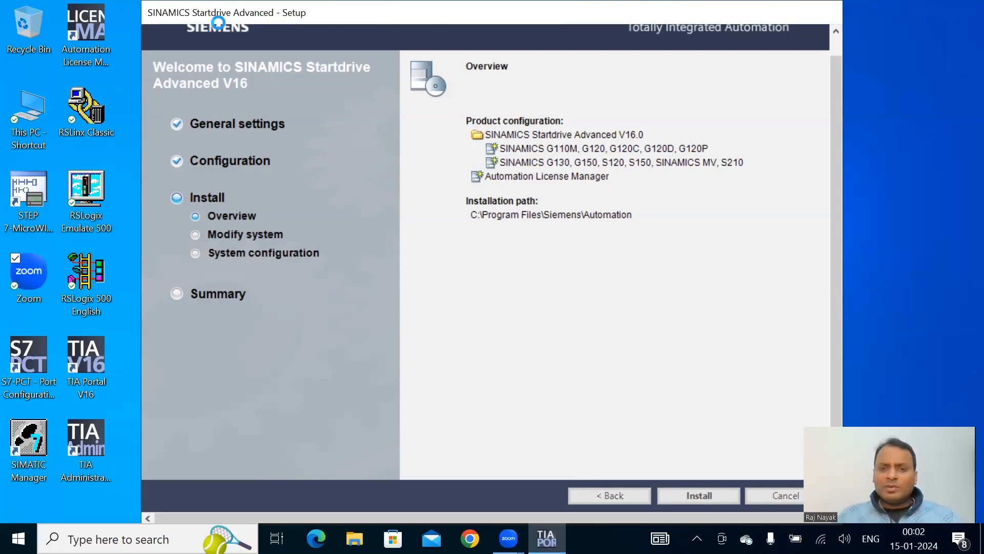
left_click(695, 495)
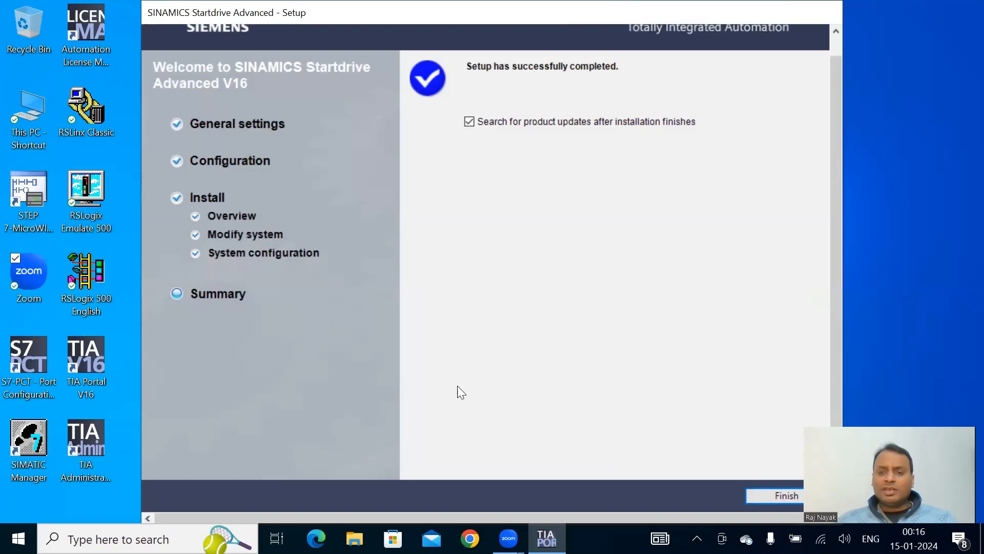
Finish the SINAMICS Startdrive Advanced V16 setup and close the TIA Software Updater
left_click(784, 496)
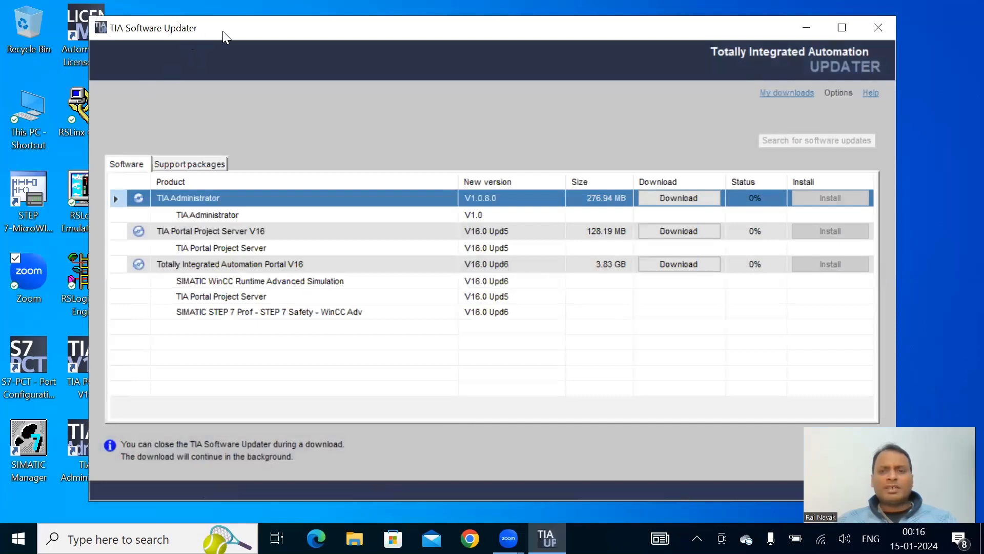
left_click_drag(222, 31, 217, 46)
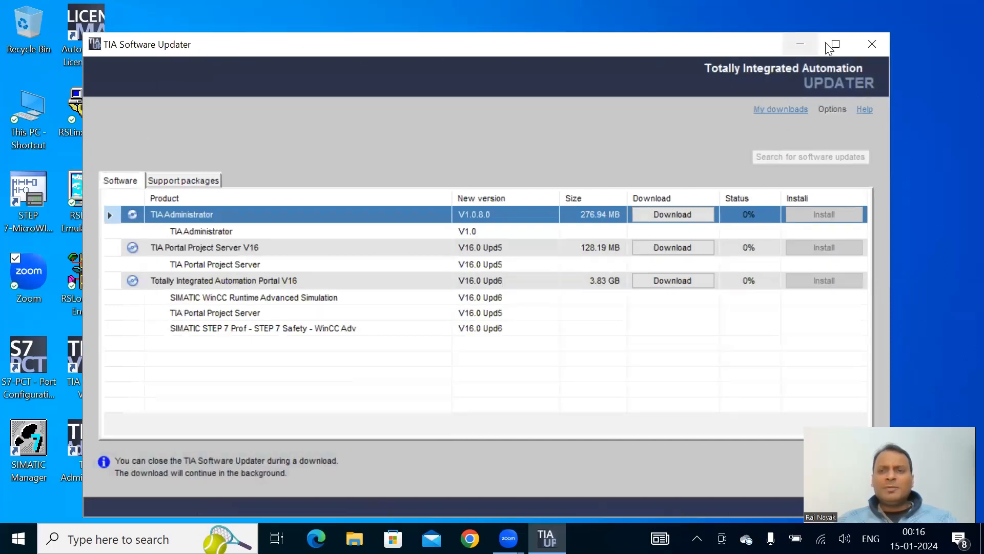
left_click(869, 39)
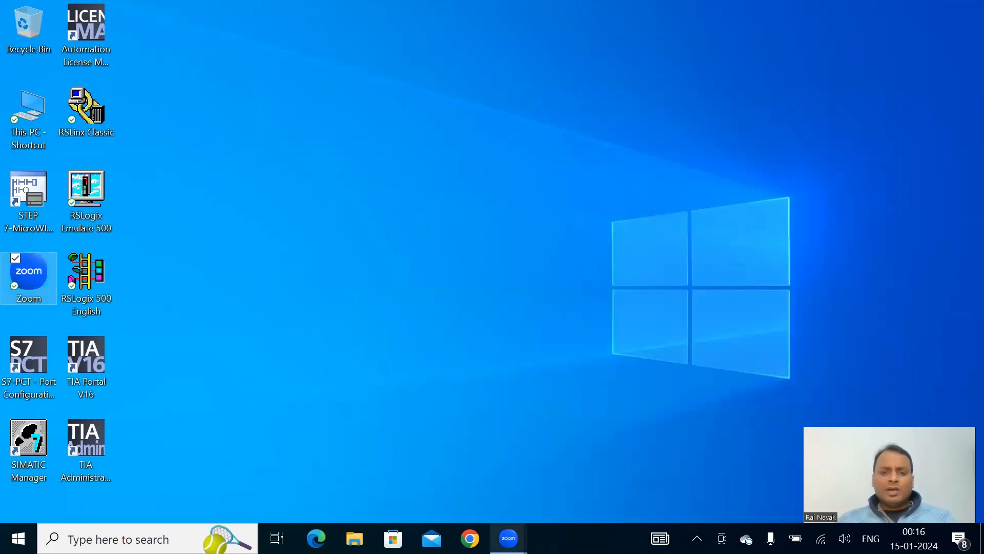
Run the SiVarc_V16 application from the SiVarc_V16 folder in TIA_Portal_V16 on Local Disk (D:)
left_click(32, 113)
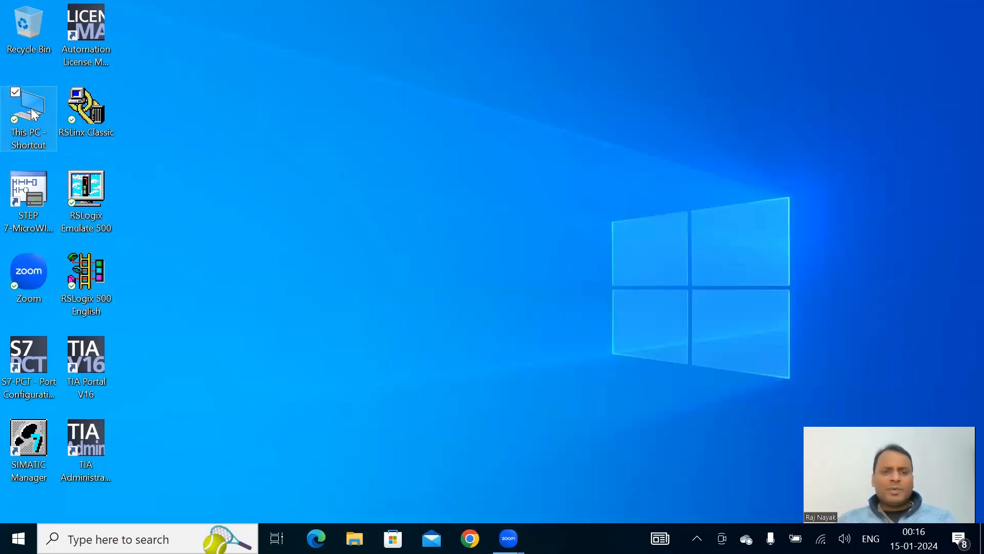
double_click(32, 113)
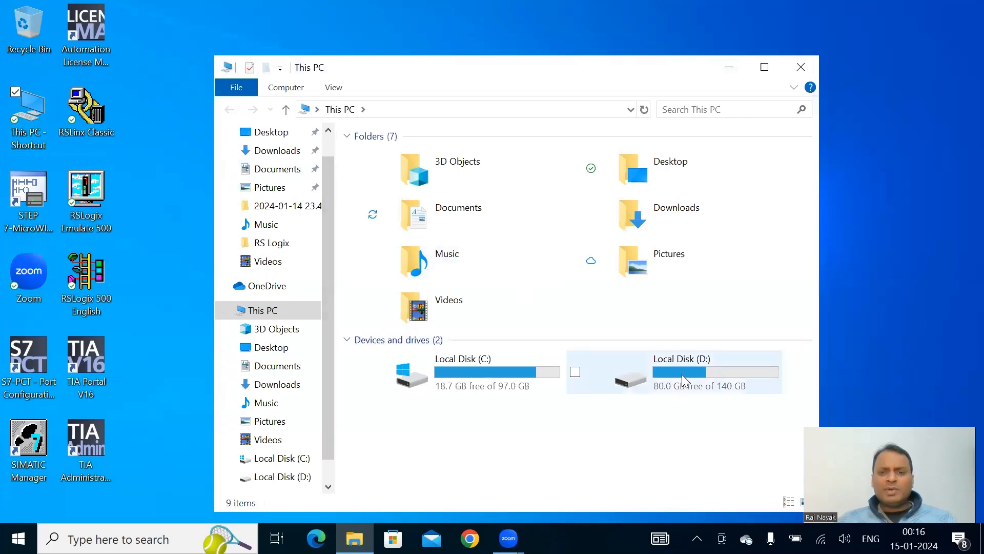
double_click(681, 374)
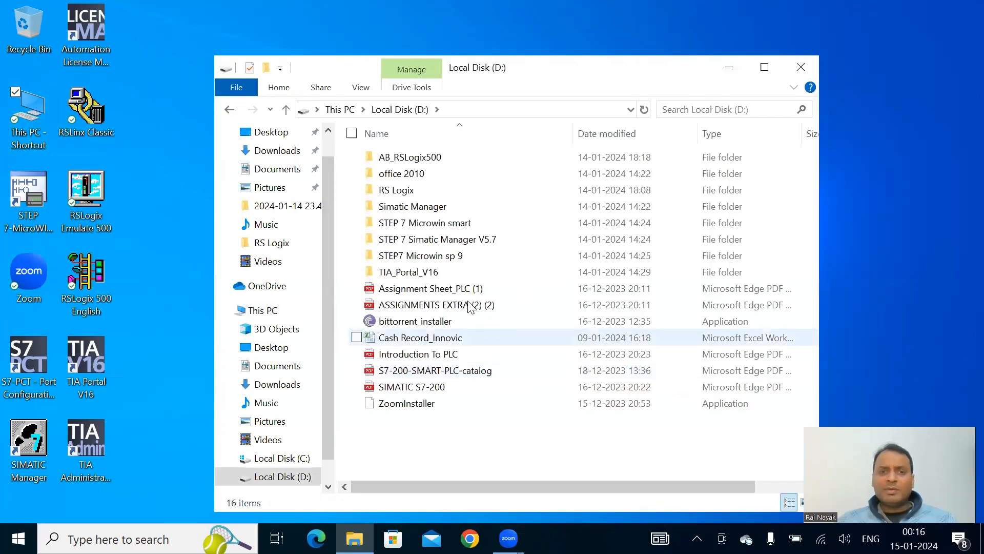
double_click(455, 271)
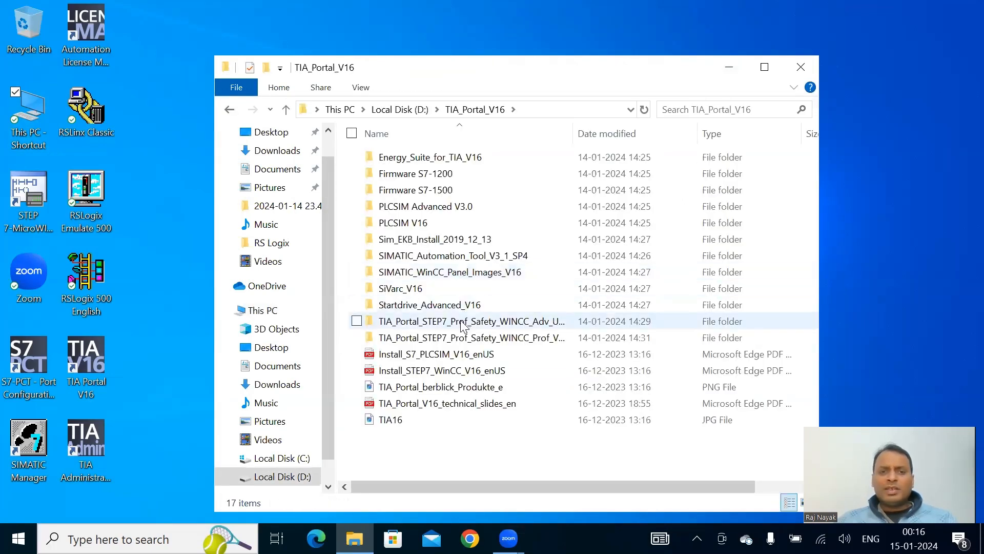
double_click(392, 307)
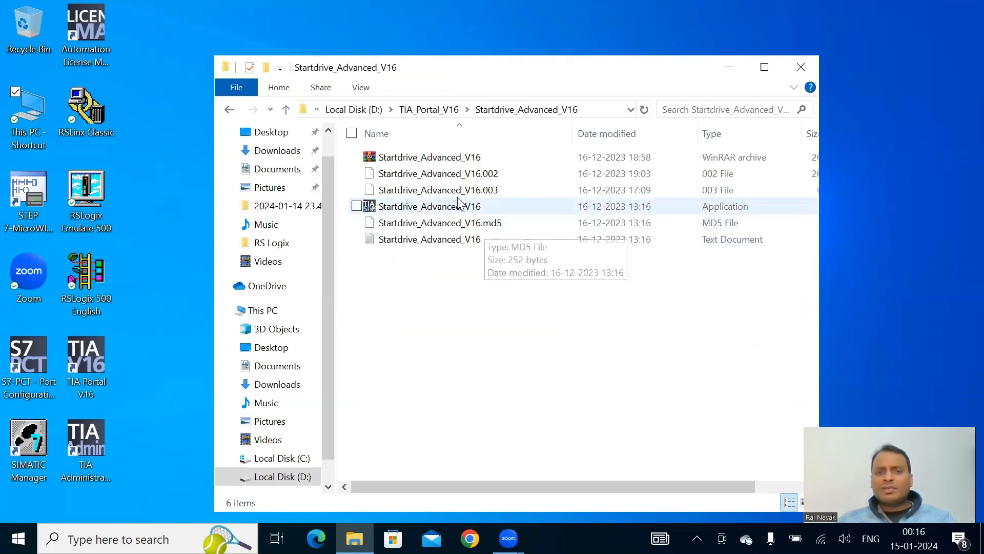
left_click(230, 110)
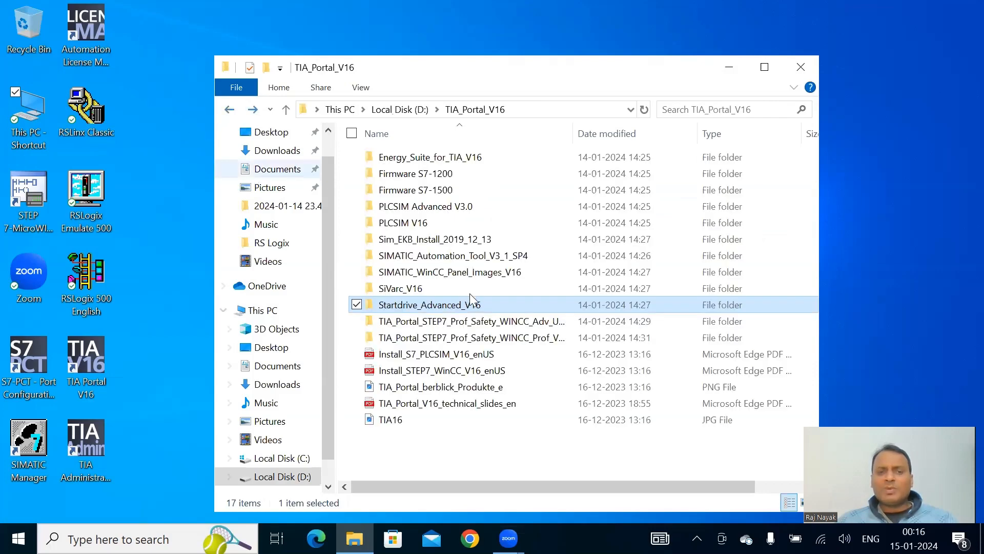
double_click(419, 288)
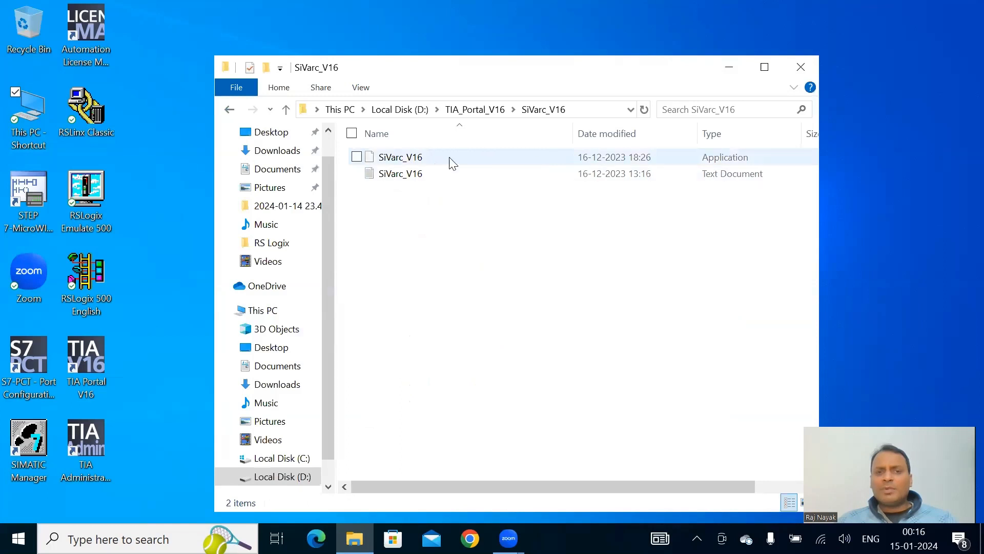
double_click(498, 157)
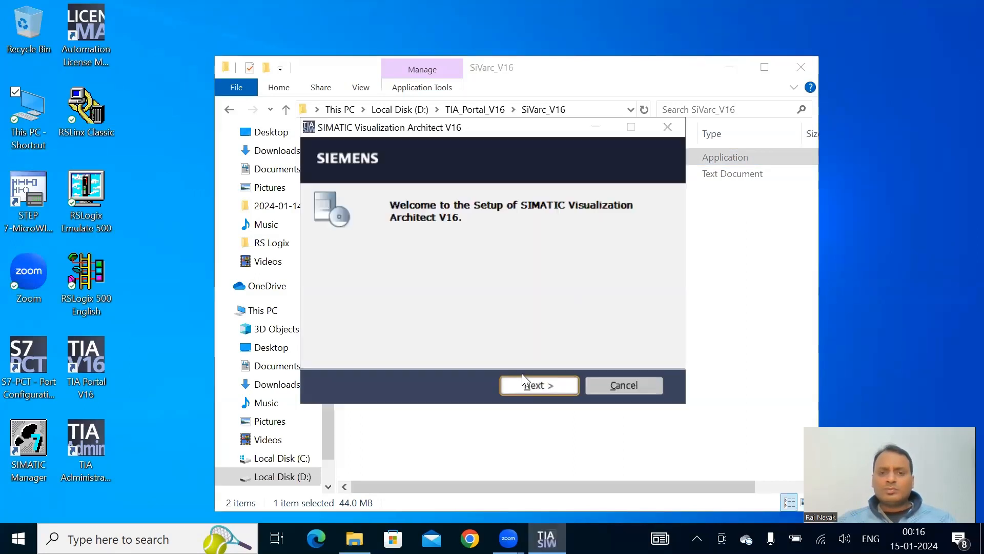
Start extracting the SIMATIC Visualization Architect V16 setup files to the default temporary folder
left_click(527, 386)
left_click(528, 386)
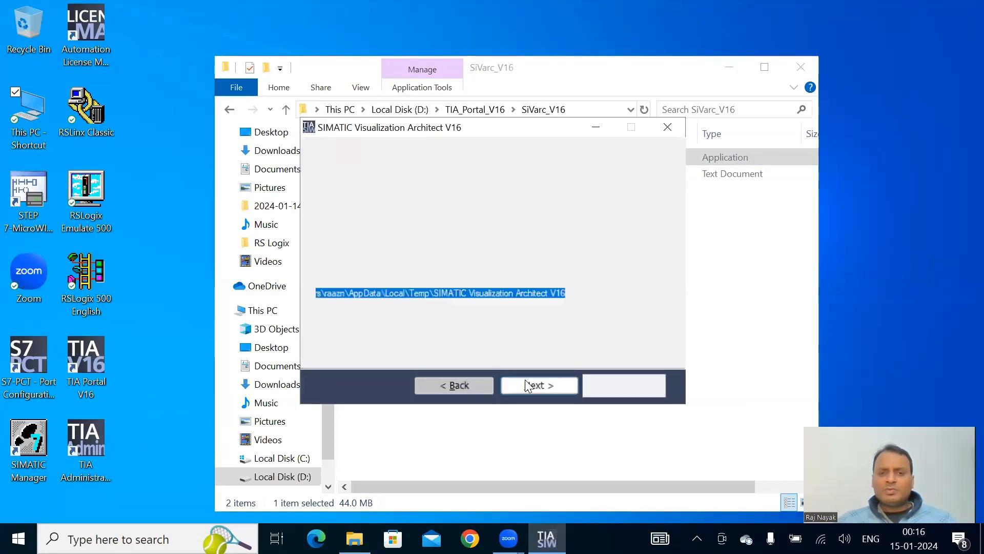
left_click(528, 385)
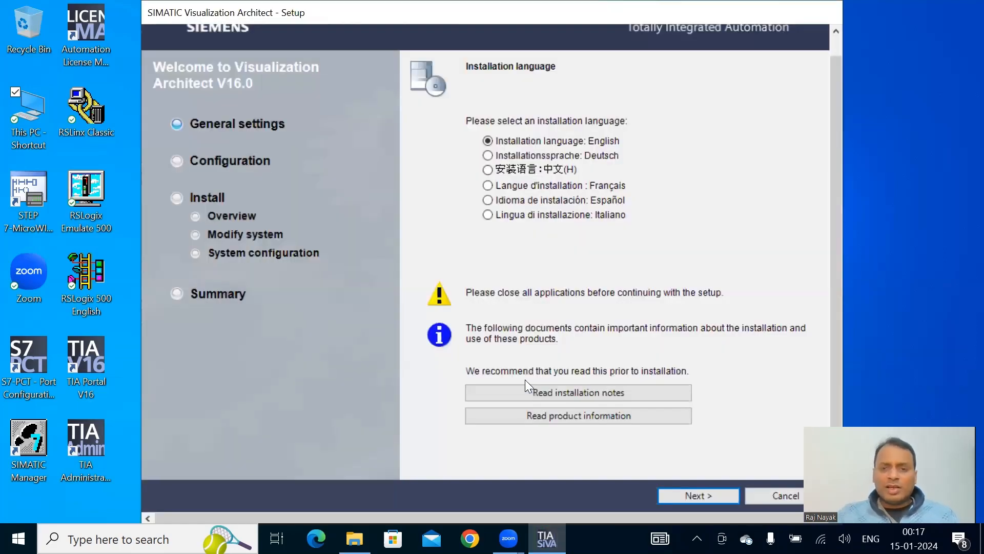
Install the SIMATIC Visualization Architect V16.0 feature with English as the installation language, accepting all license and security terms
left_click(693, 496)
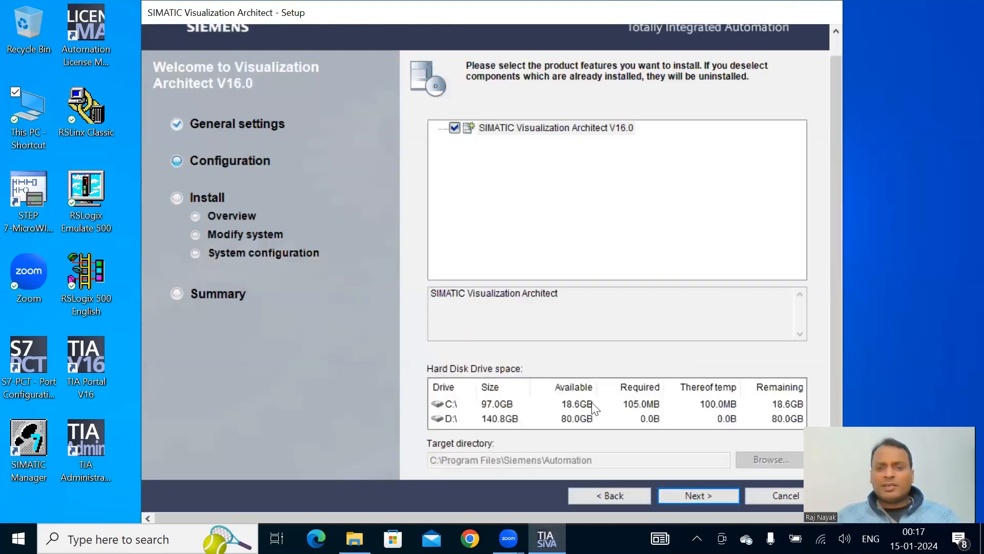
left_click(708, 497)
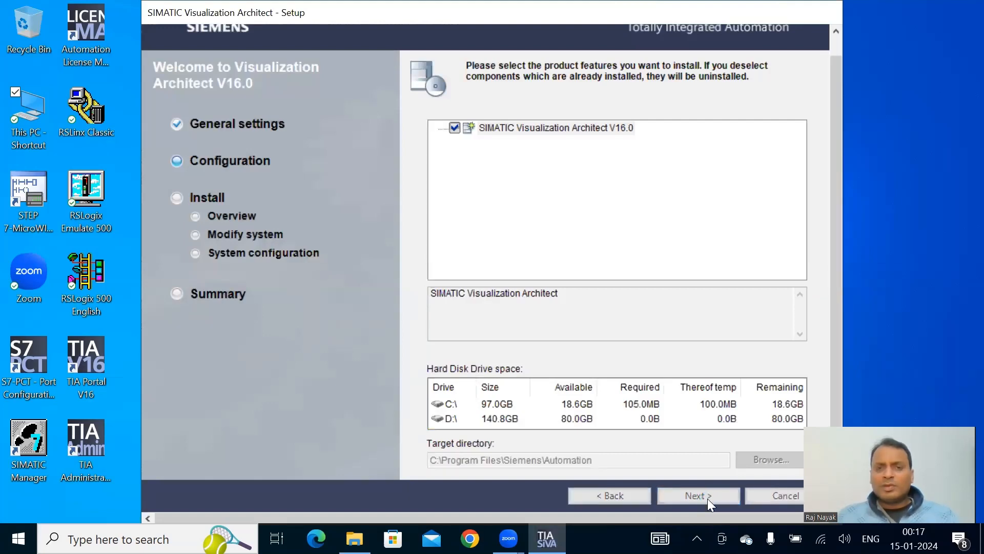
left_click(433, 441)
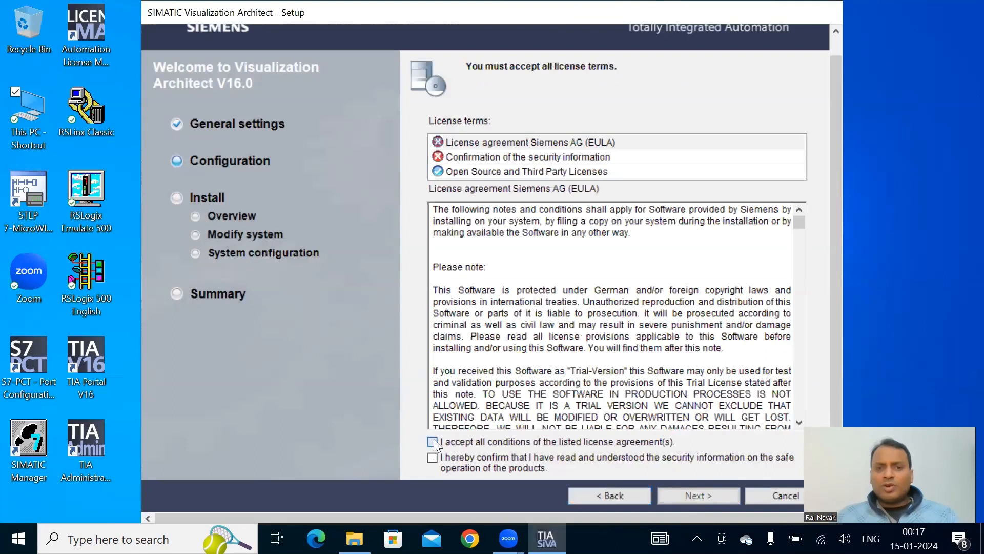
left_click(436, 457)
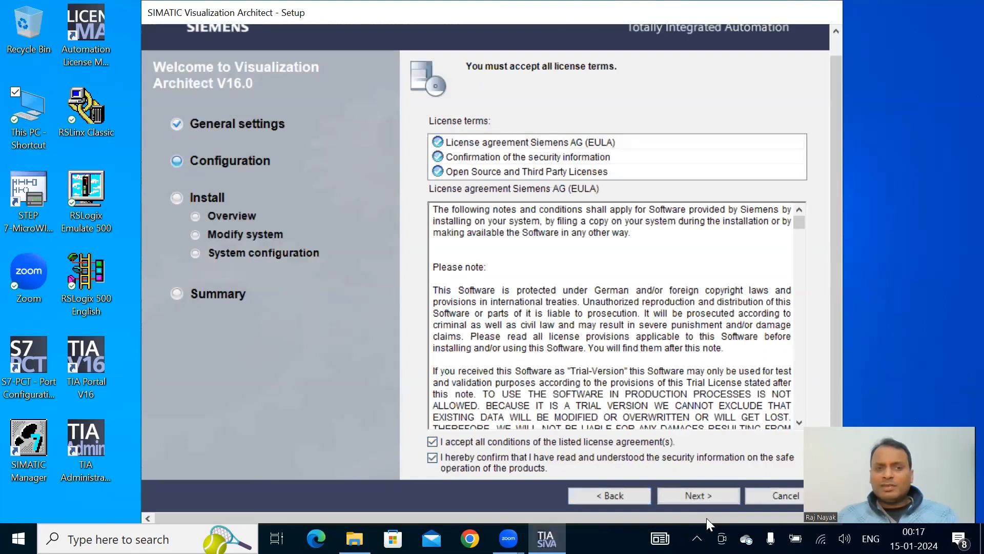
left_click(703, 495)
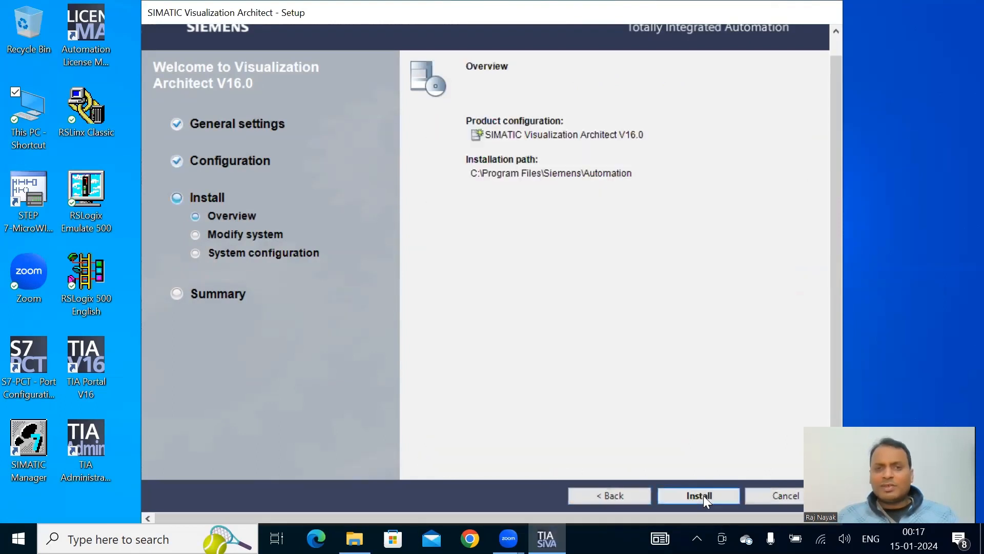
left_click(703, 495)
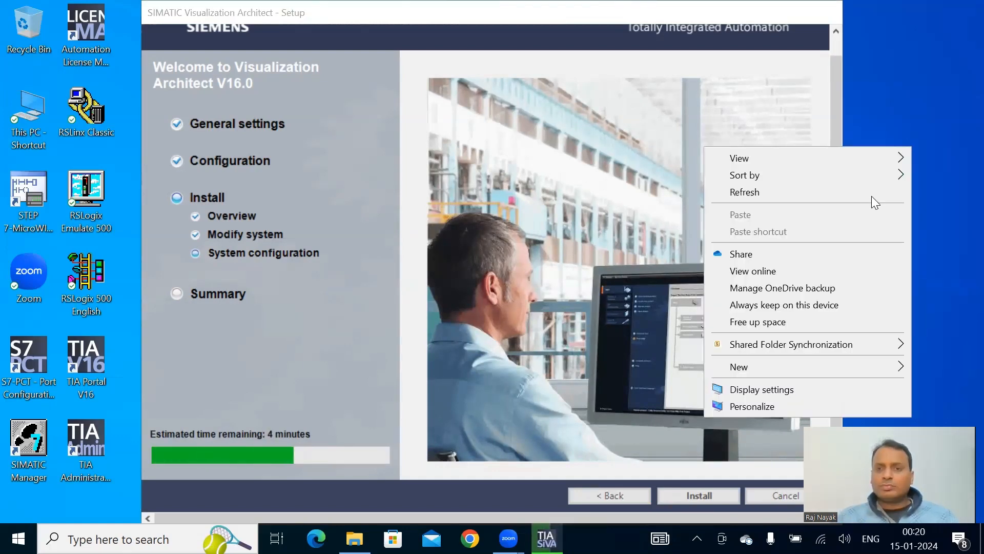
right_click(921, 159)
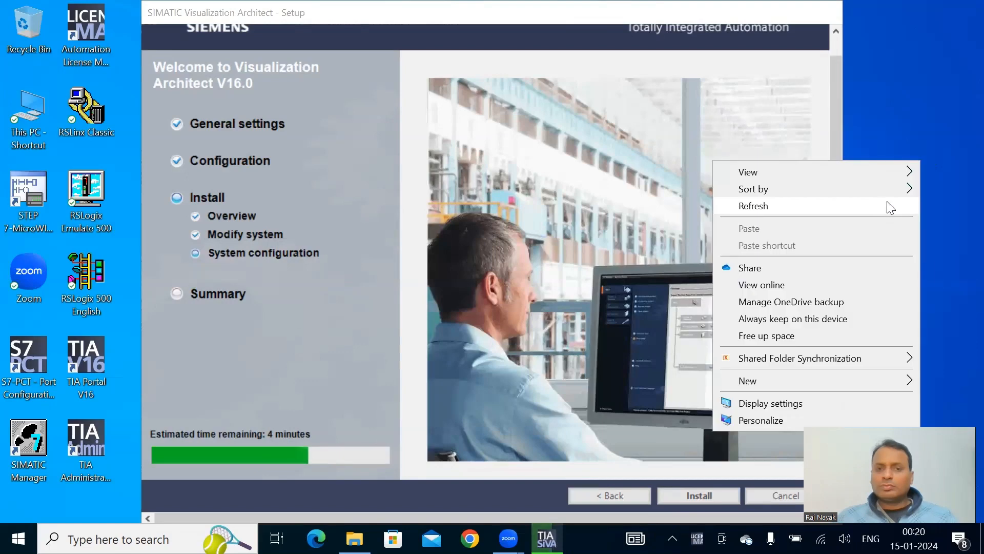
left_click(894, 201)
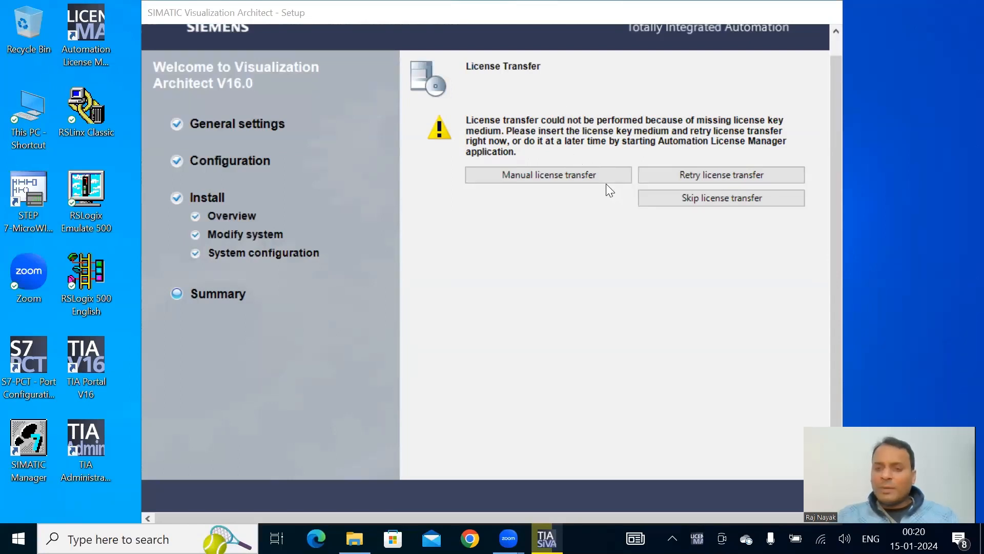
Skip the license transfer and finish the SIMATIC Visualization Architect V16 setup
left_click(715, 200)
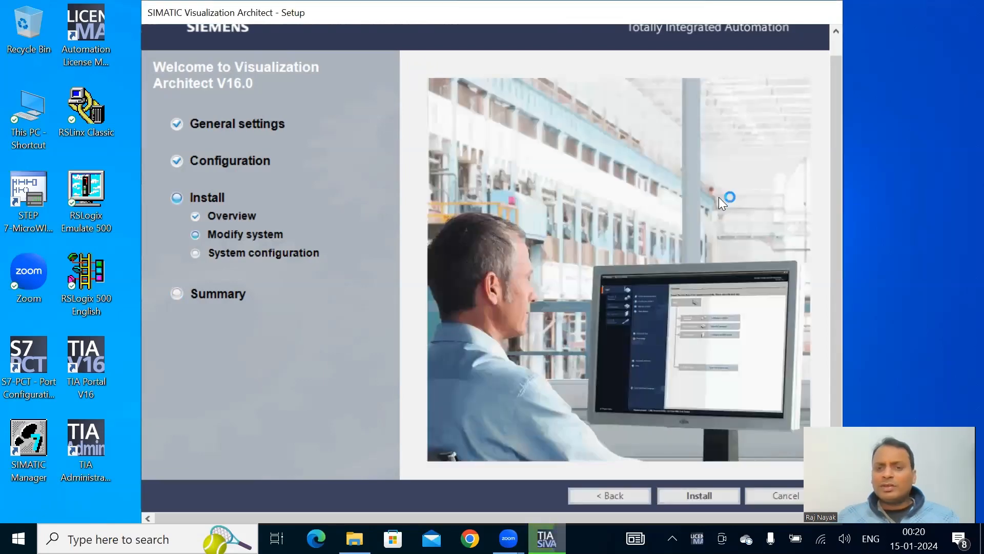
left_click(695, 498)
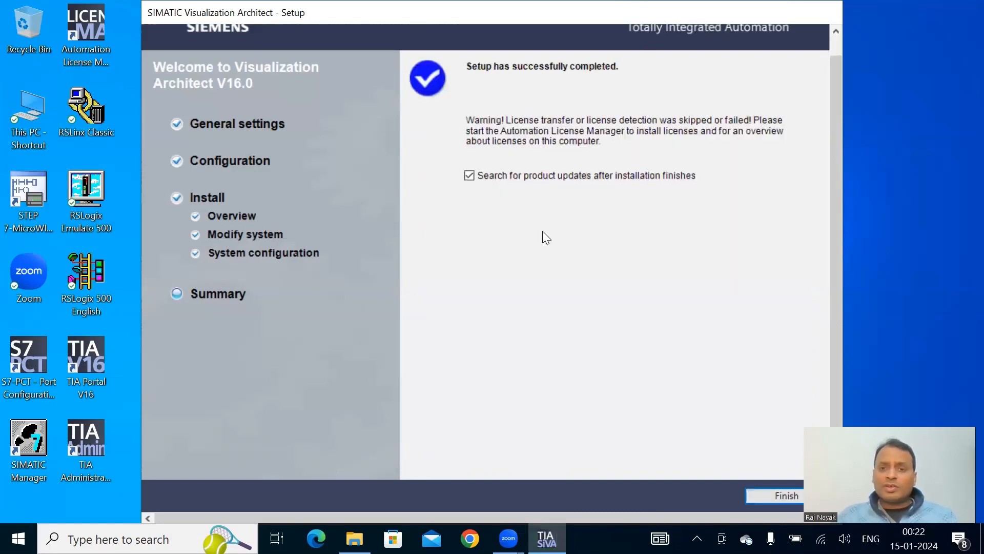
left_click(776, 497)
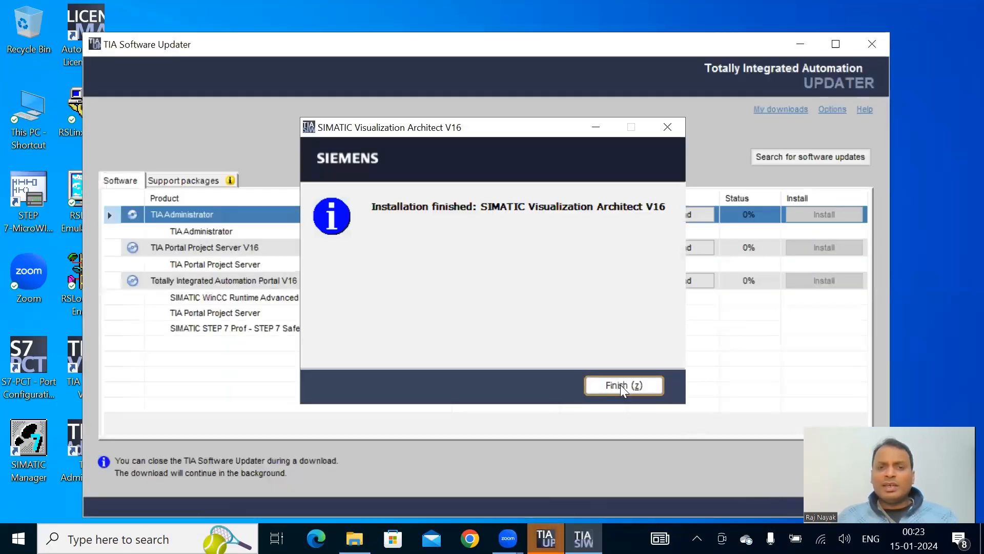
left_click(620, 384)
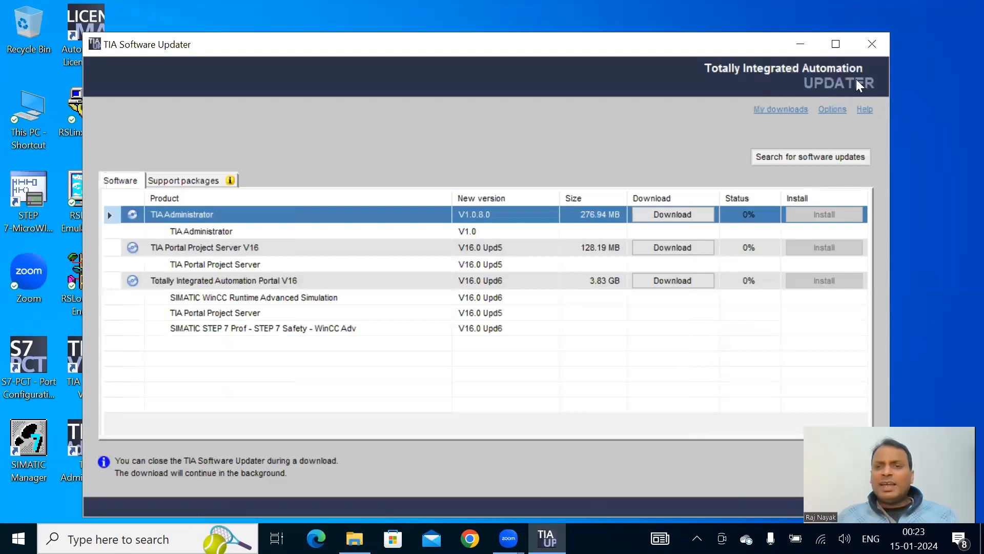
Close the TIA Software Updater and run the SIMATIC_WinCC_Panel_Images_V16 application from its folder in TIA_Portal_V16
left_click(873, 44)
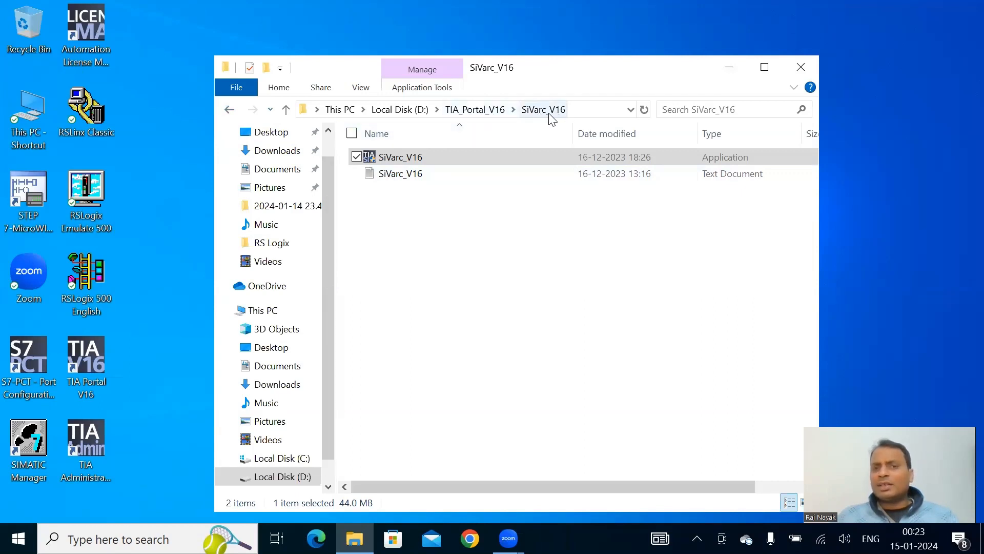
left_click(235, 112)
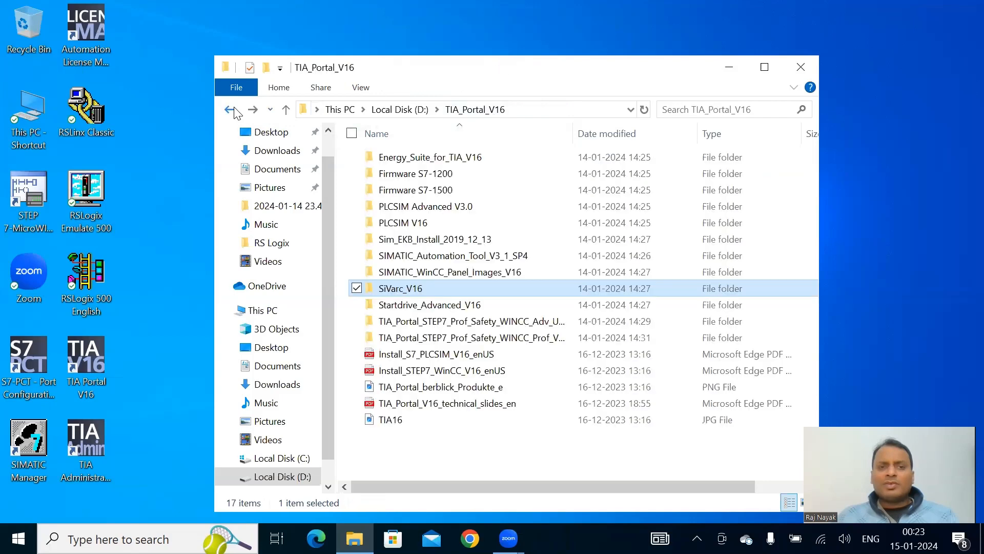
double_click(426, 270)
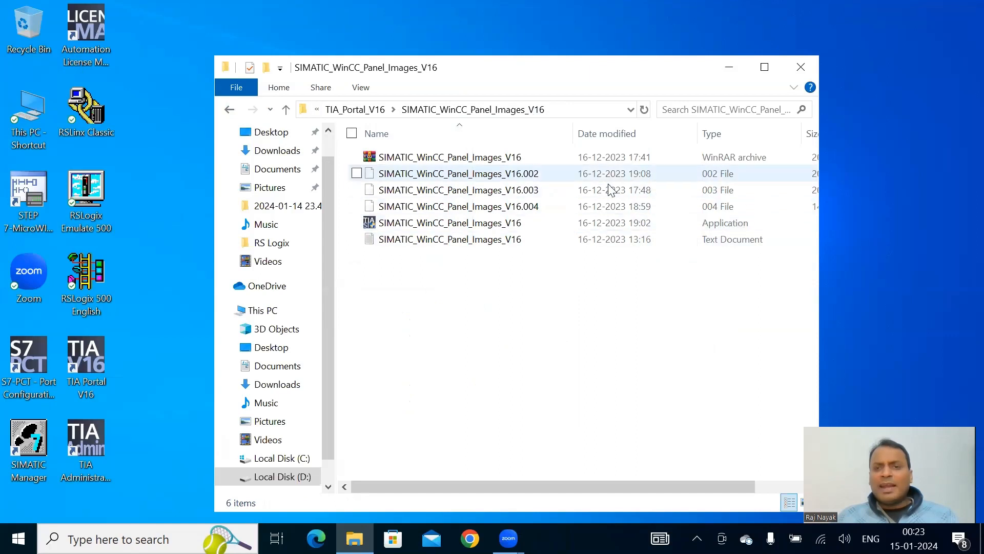
double_click(584, 225)
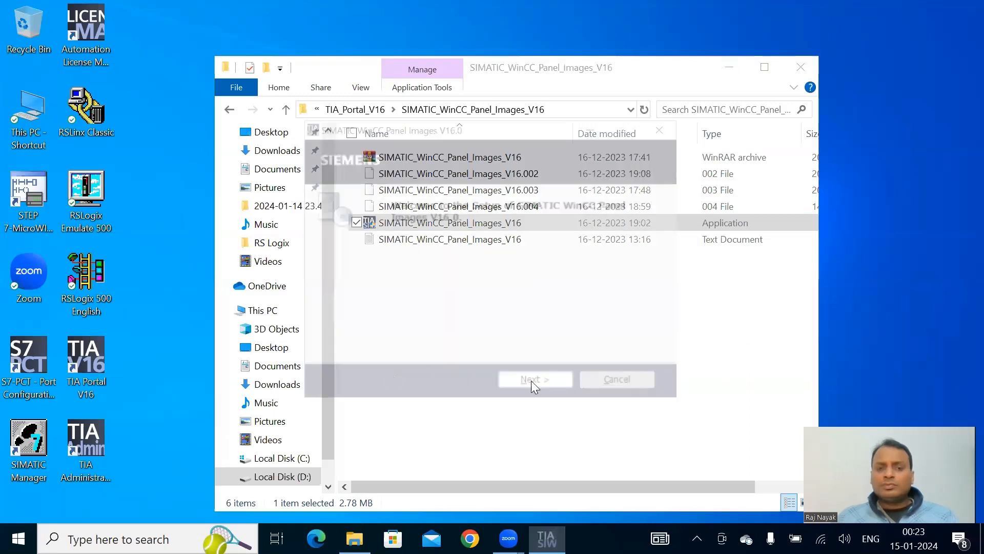
Start extracting the SIMATIC WinCC Panel Images V16.0 setup files to the default temporary folder
left_click(552, 387)
left_click(552, 387)
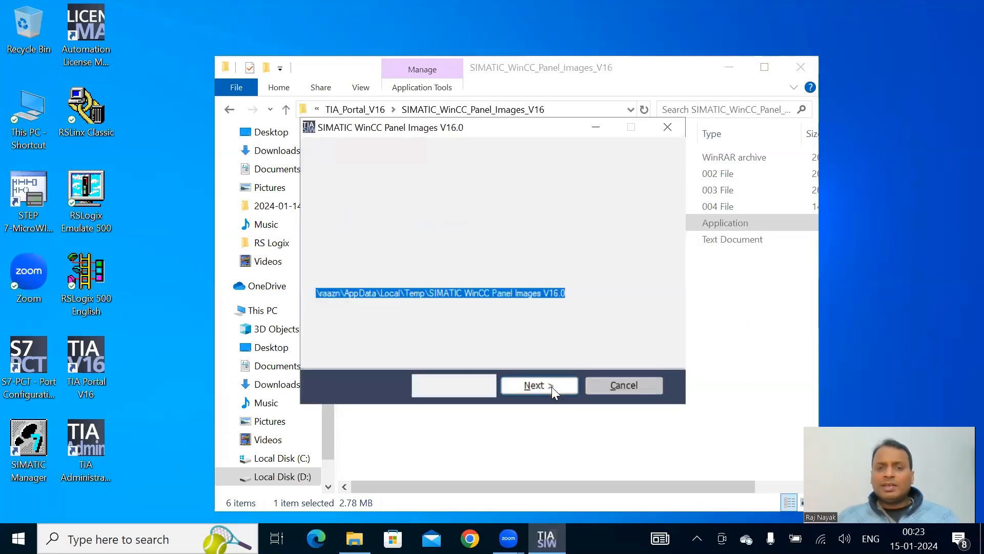
left_click(551, 386)
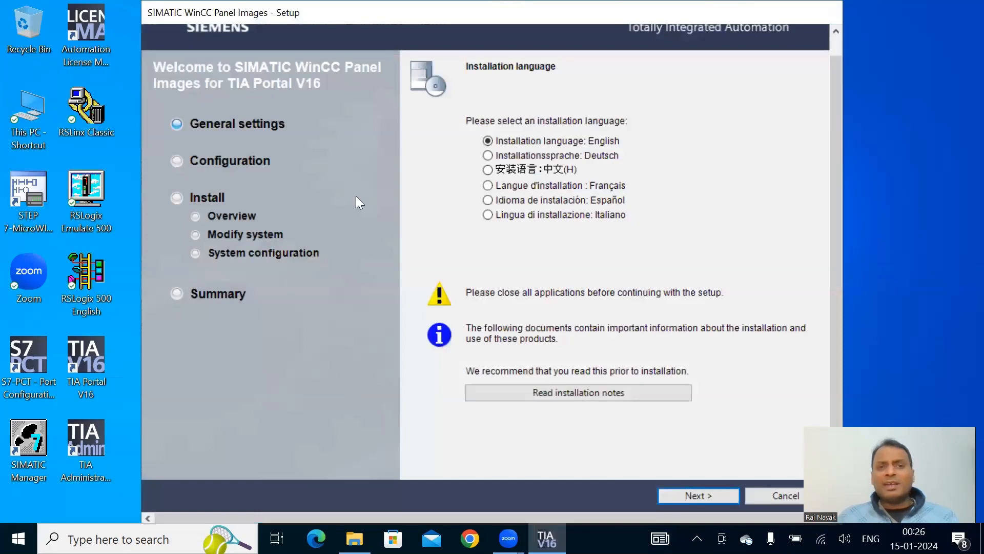
Install the Current and Legacy Panel Images for V16.0 with English as the installation language, accepting all license and security terms
left_click(699, 495)
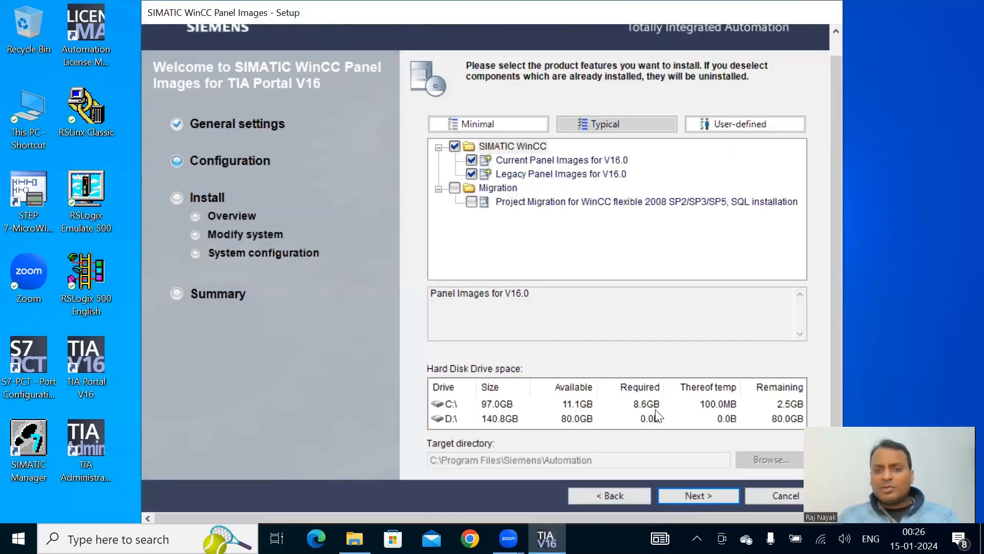
left_click(695, 495)
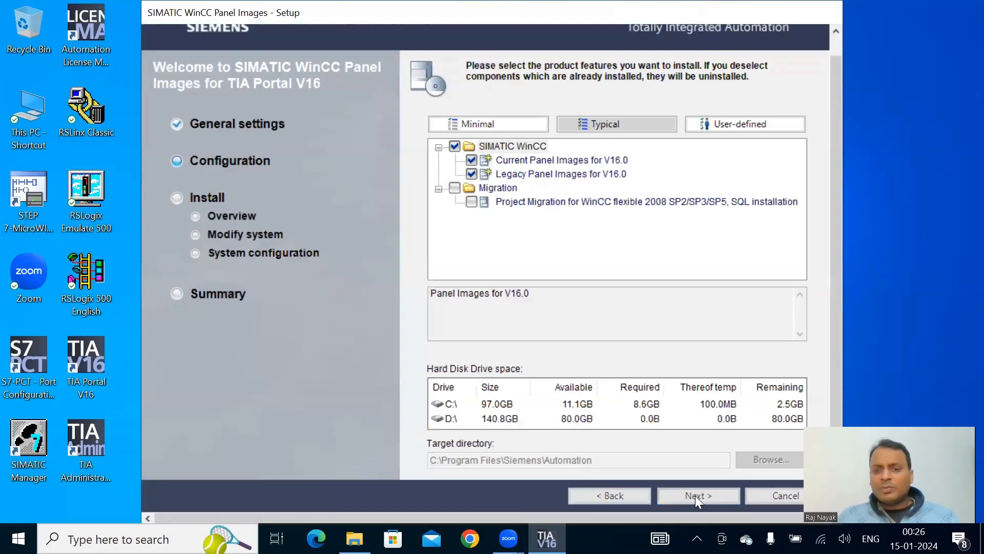
left_click(433, 440)
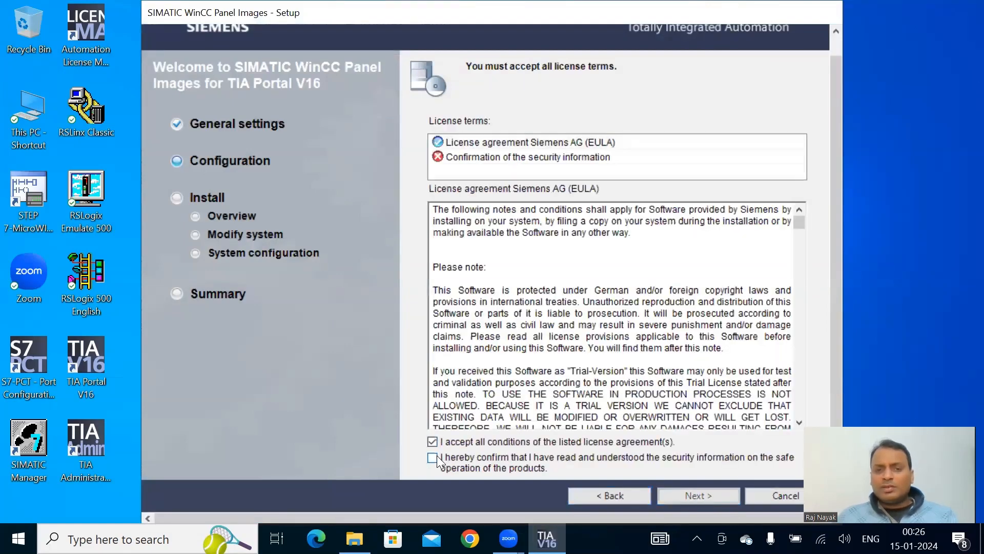
left_click(436, 456)
left_click(700, 498)
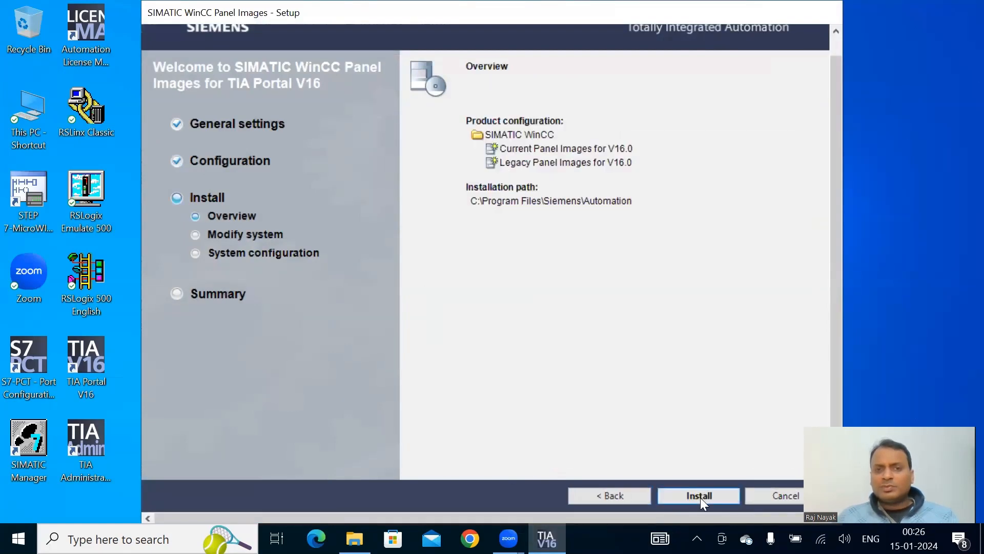
left_click(700, 497)
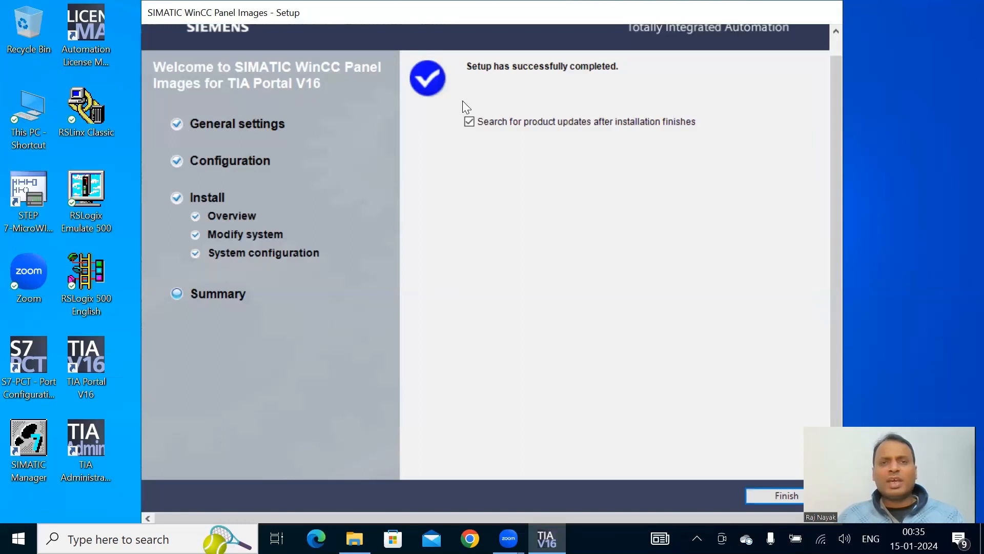
Finish the SIMATIC WinCC Panel Images V16.0 setup and close the TIA Software Updater
left_click(775, 495)
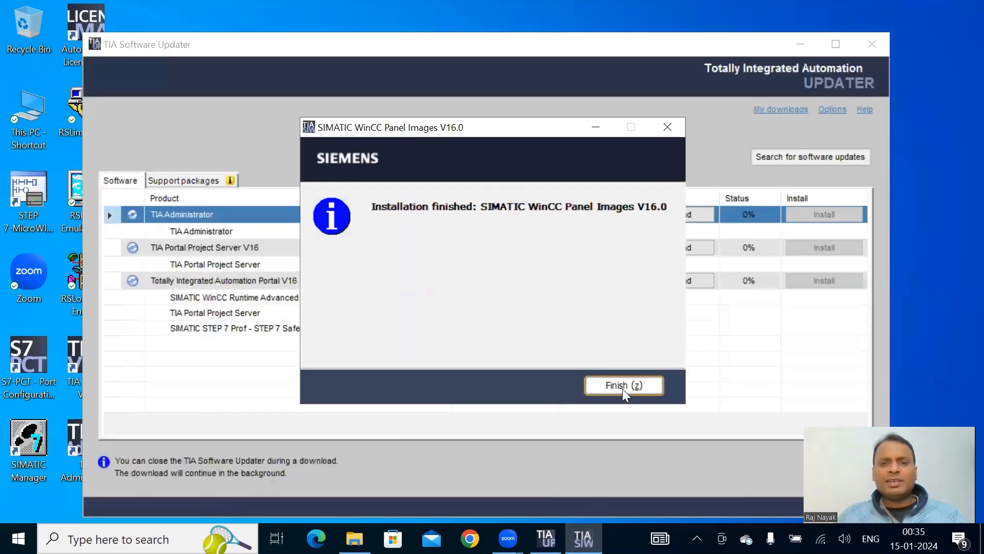
left_click(622, 388)
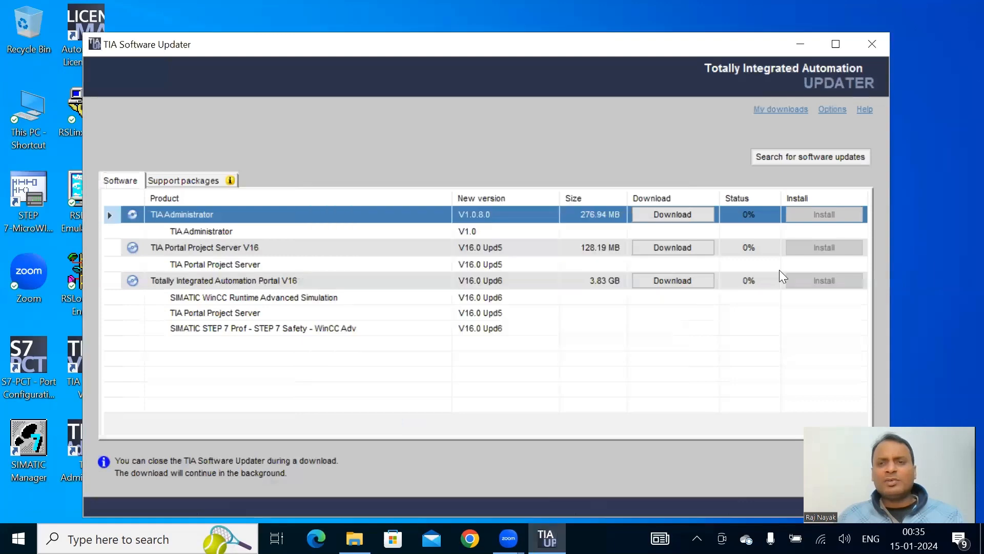
left_click(863, 44)
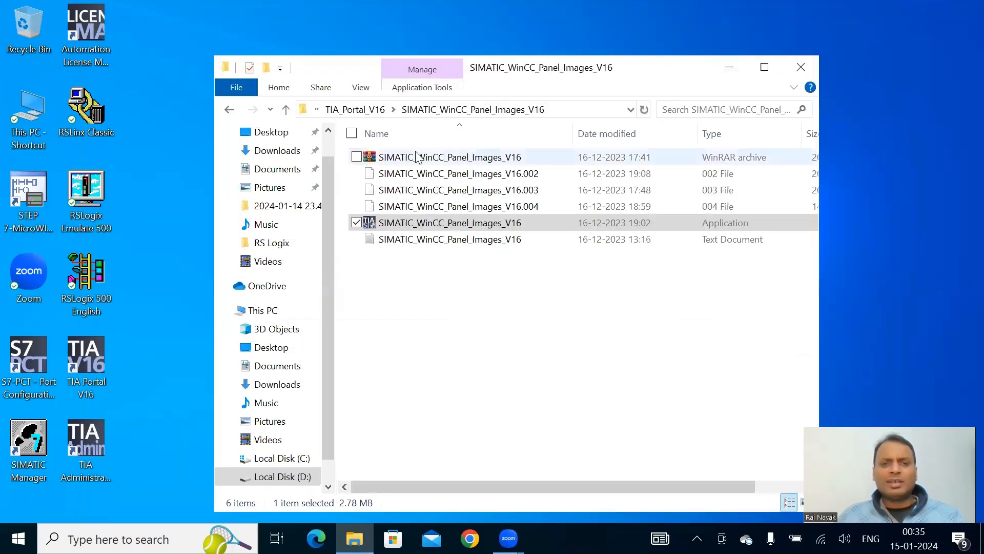
Run the SIMATIC_Automation_Tool_V3_1_SP4 application from its folder in TIA_Portal_V16
left_click(230, 109)
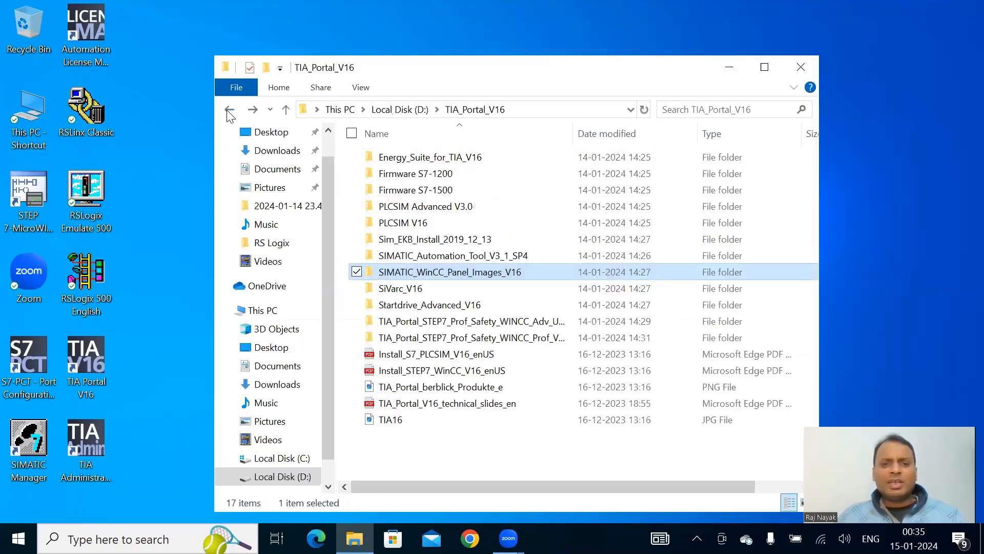
mouse_move(443, 275)
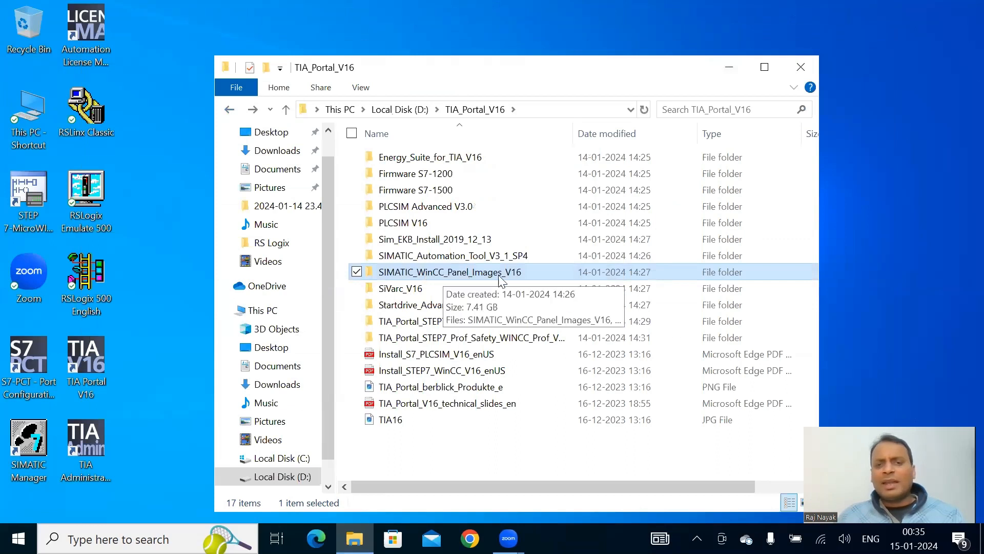
mouse_move(398, 256)
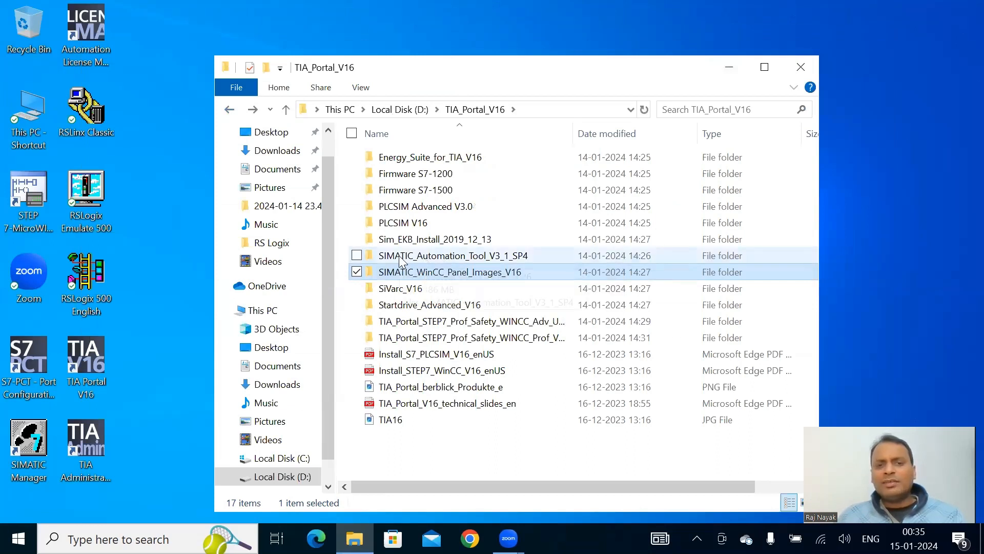
double_click(422, 257)
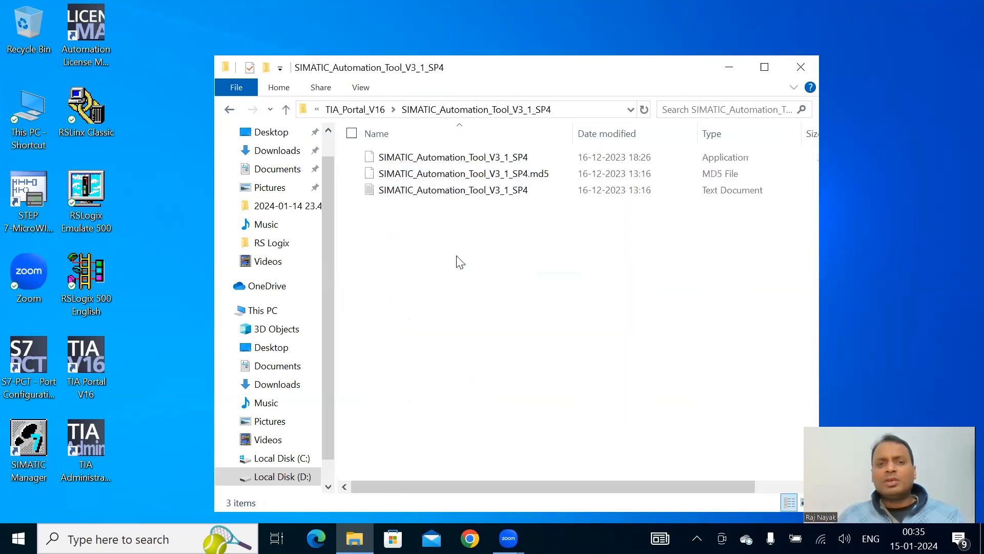
left_click(726, 159)
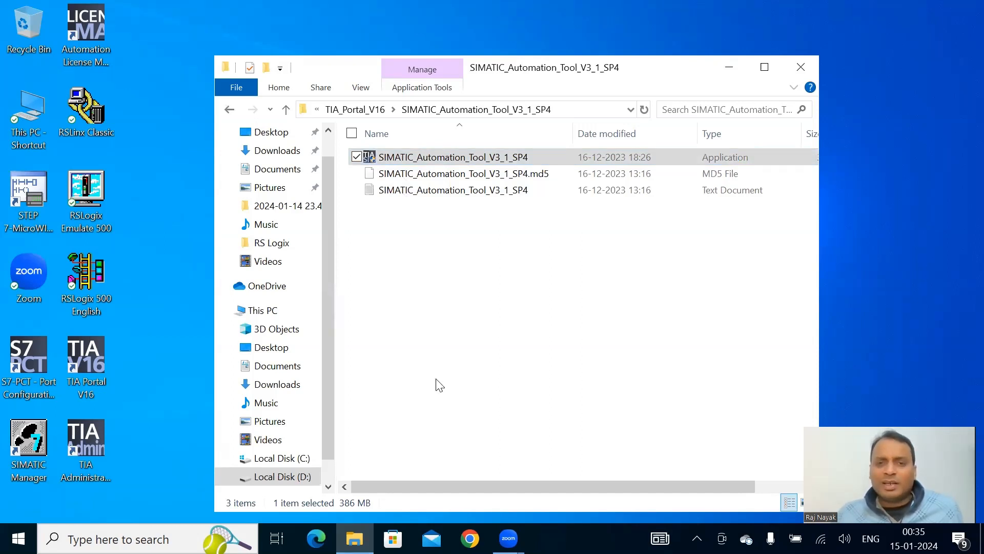
Start extracting the SIMATIC Automation Tool V3.1 SP4 setup files to the default temporary folder, with English as the setup language
left_click(540, 385)
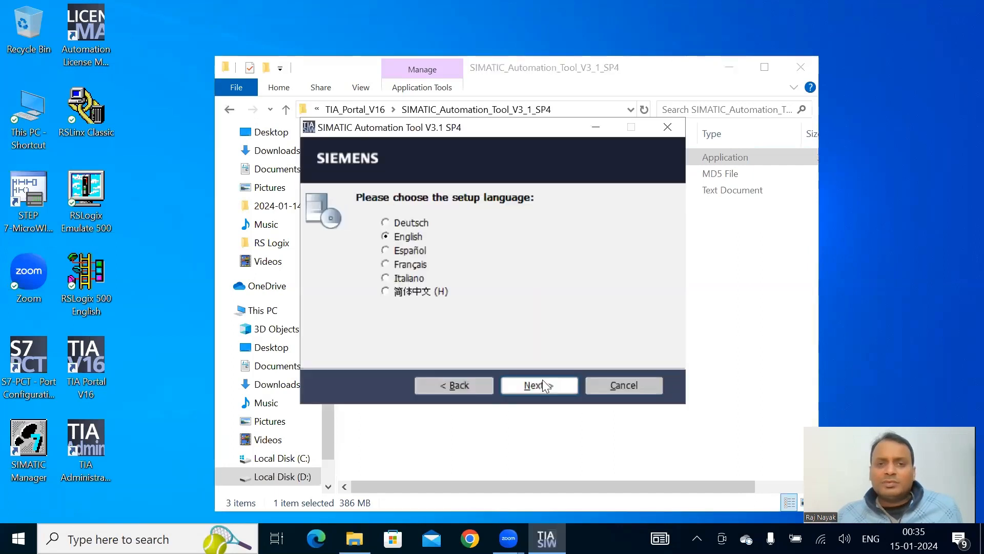
left_click(543, 384)
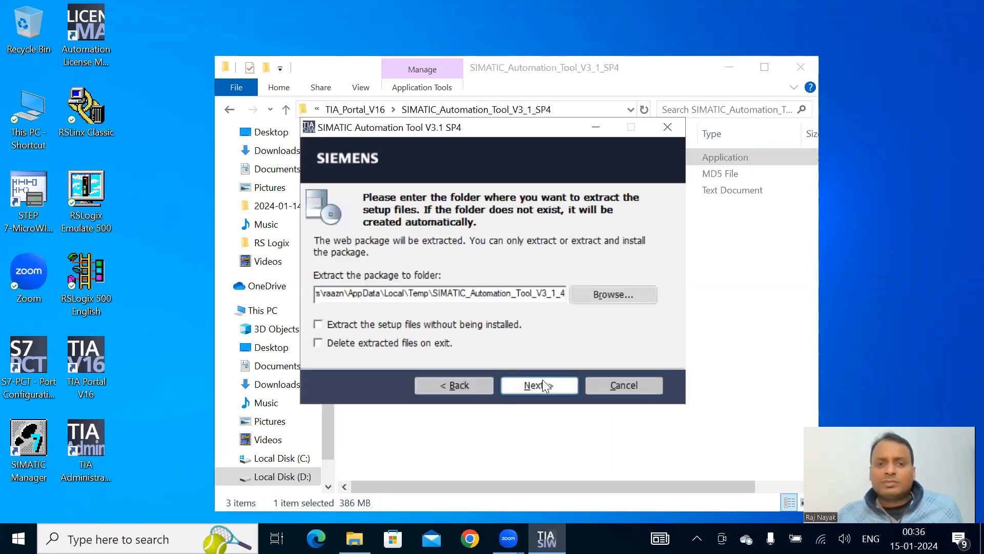
left_click(543, 386)
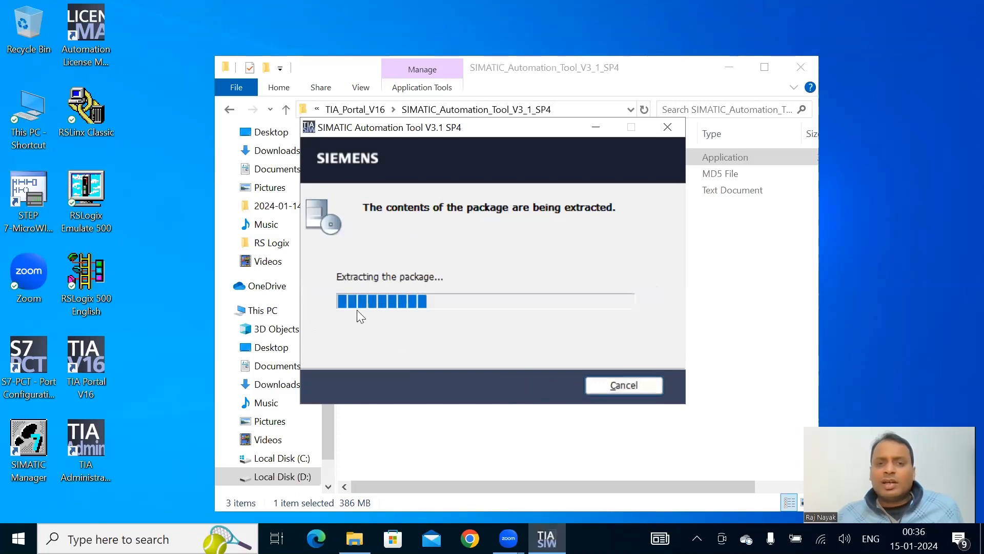
right_click(904, 204)
left_click(660, 352)
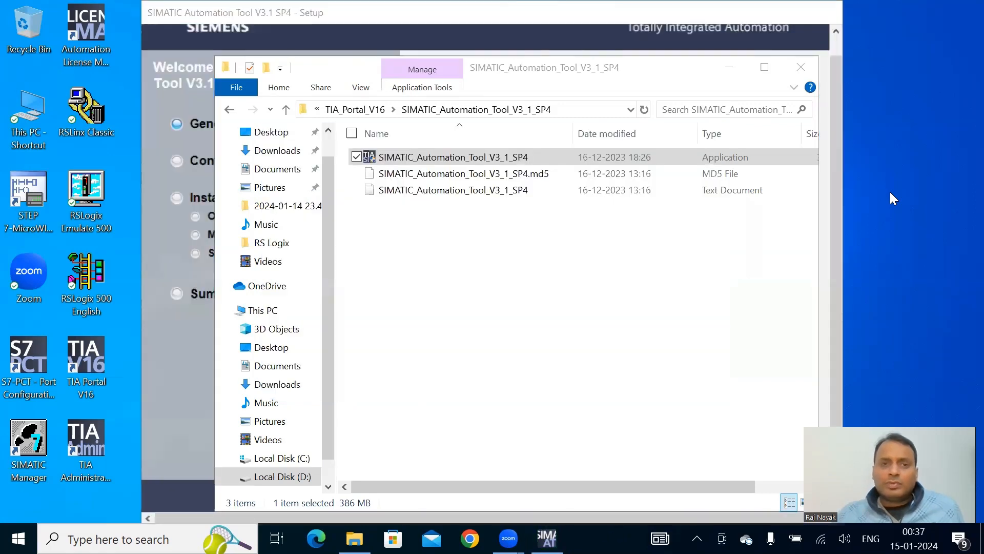
Install SIMATIC Automation Tool V3.1 SP4 in English to C:\Program Files\Siemens\Automation, accepting all license and security terms
left_click(730, 69)
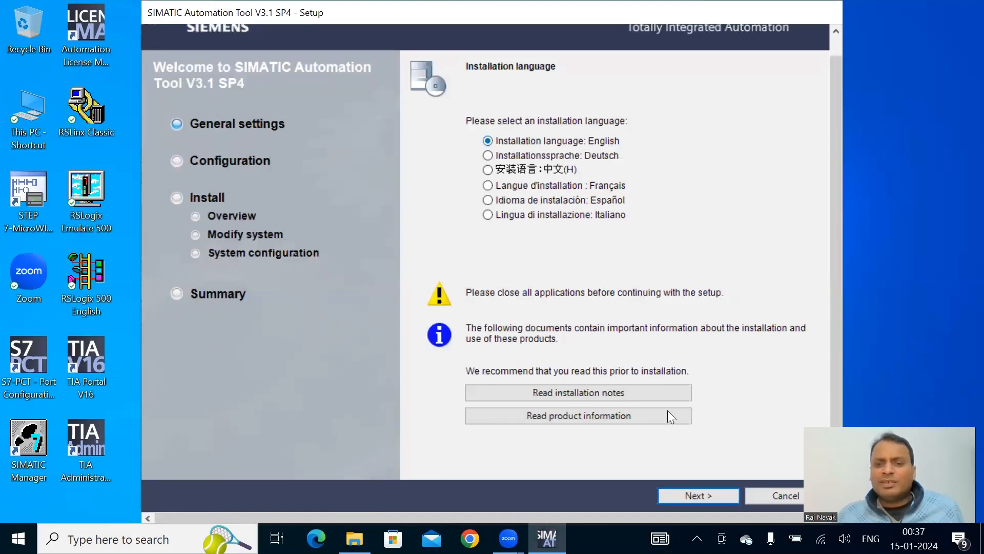
left_click(707, 497)
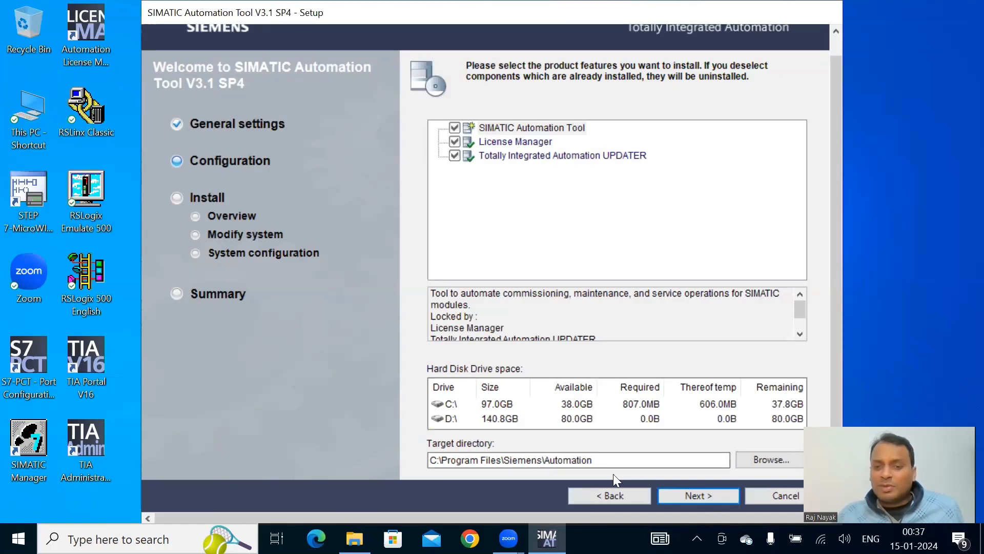
left_click(704, 499)
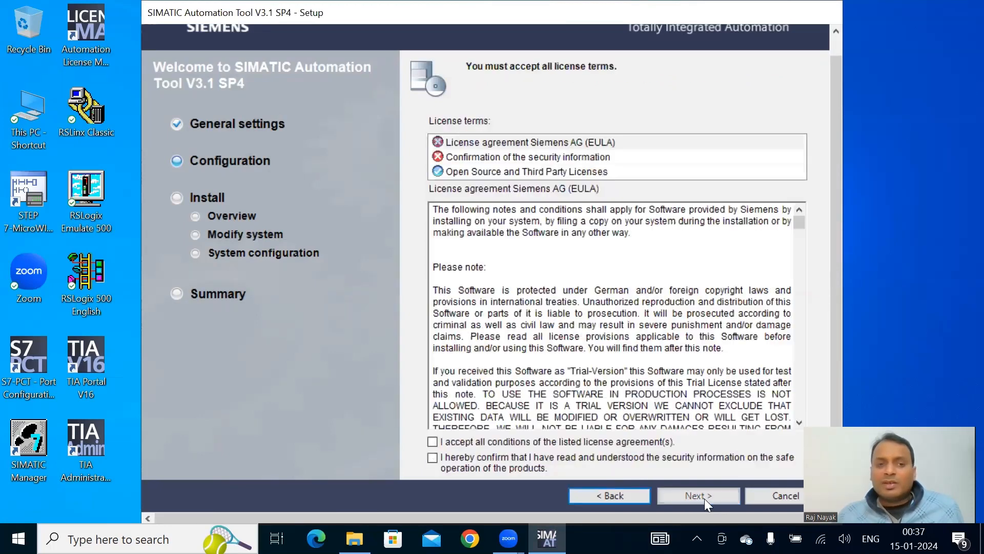
left_click(433, 442)
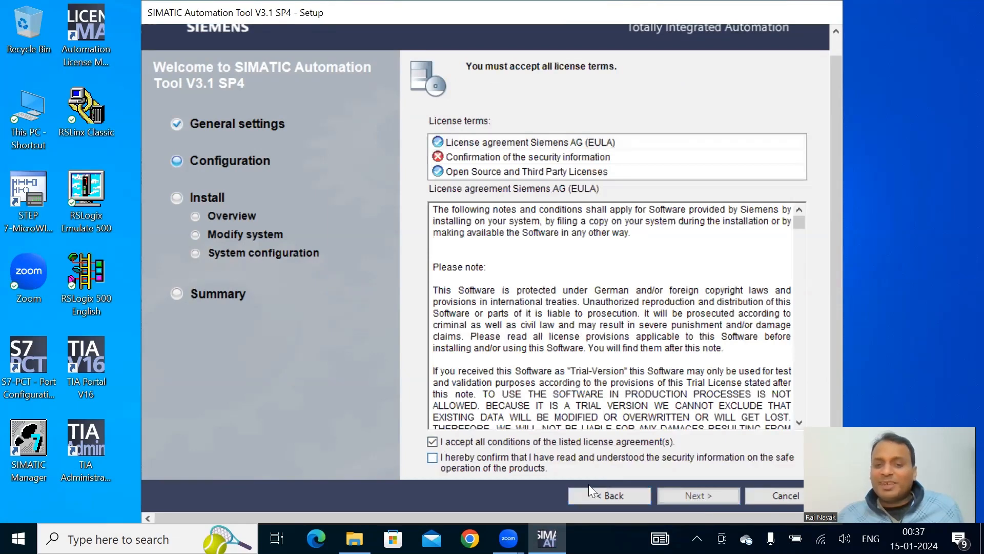
left_click(702, 496)
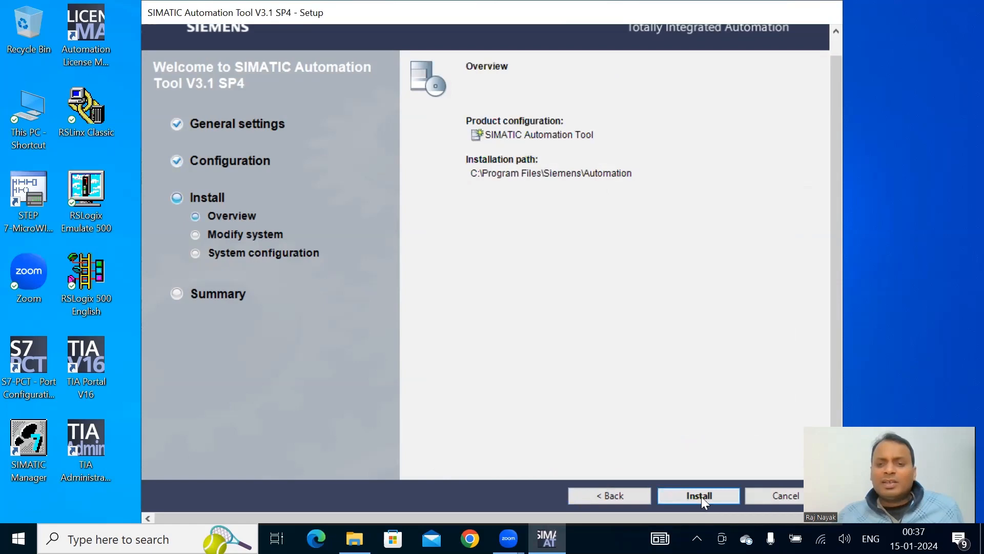
left_click(701, 496)
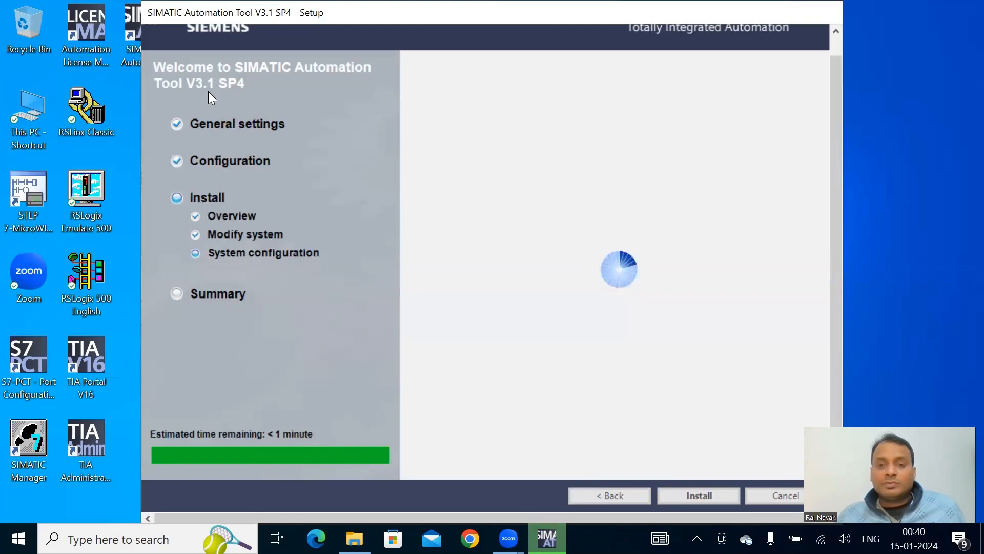
Finish the SIMATIC Automation Tool V3.1 SP4 setup and close the TIA Software Updater
left_click(874, 220)
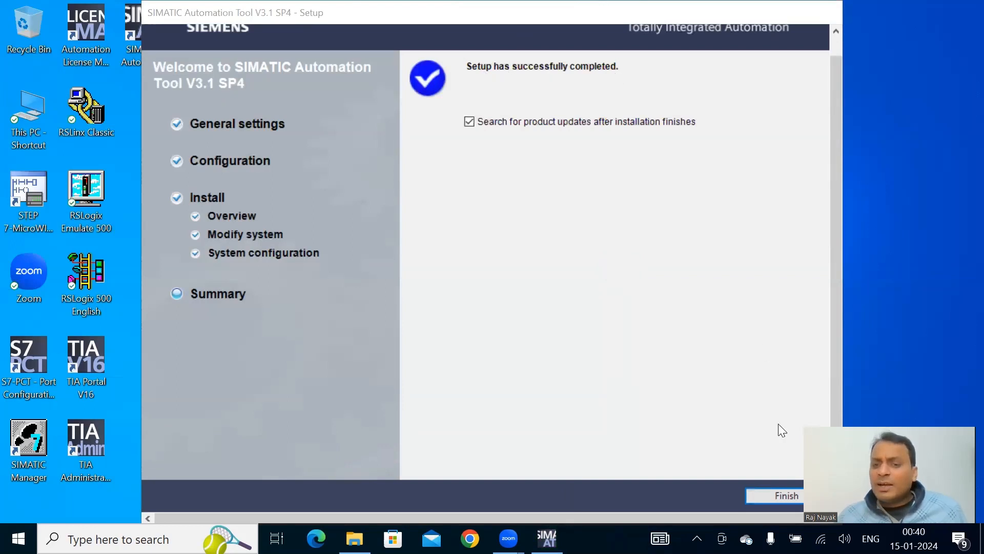
left_click(775, 495)
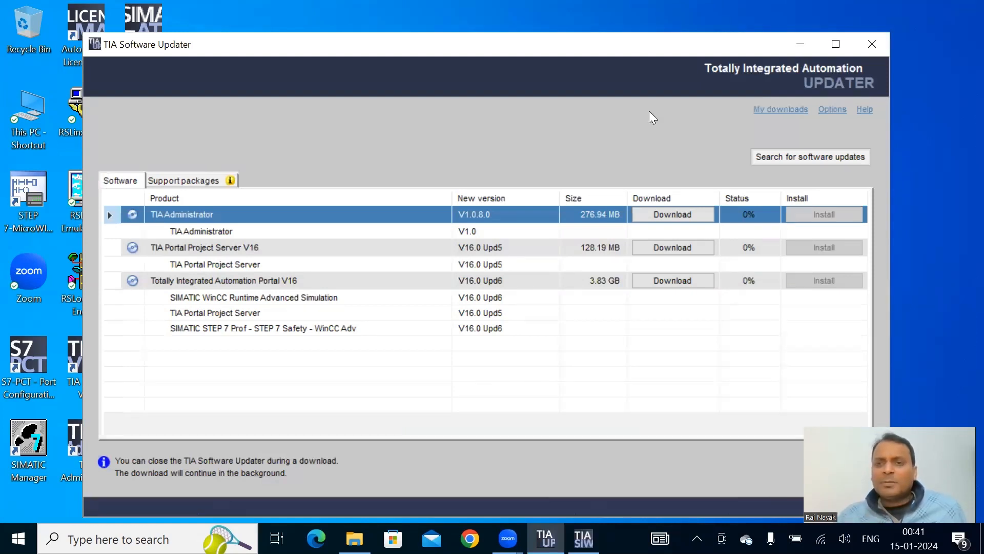
left_click(872, 44)
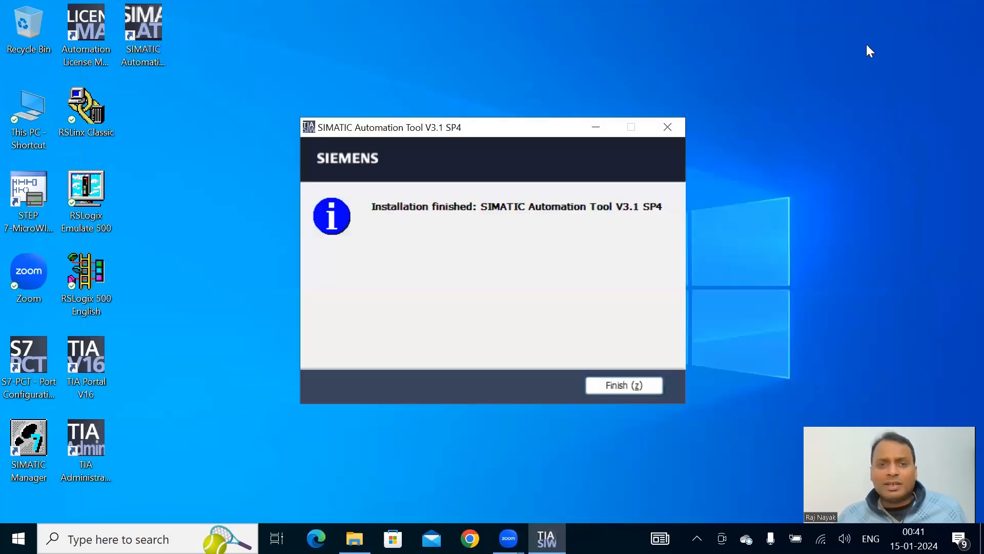
left_click(639, 391)
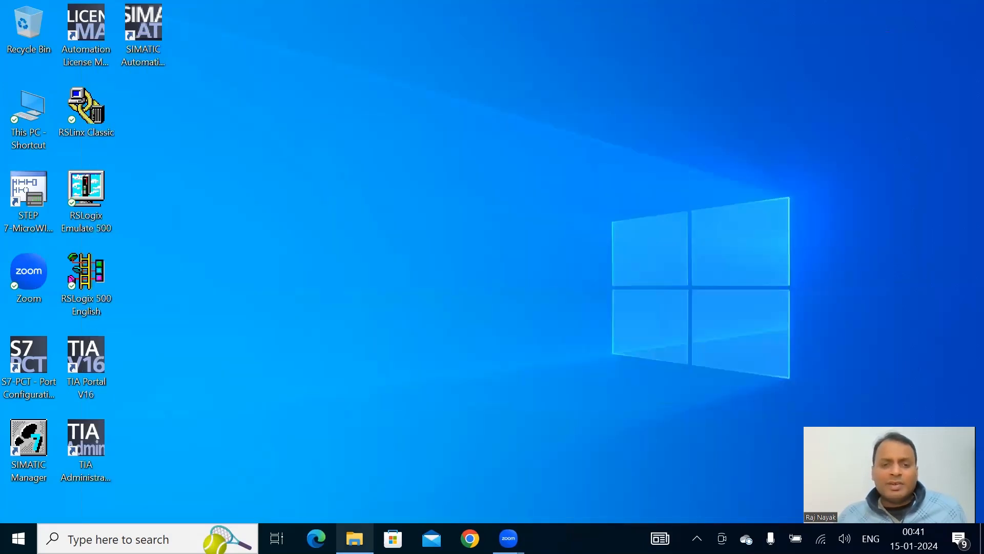
Run the SIMATIC_S7PLCSIM_V16 application from the PLCSIM V16 folder in TIA_Portal_V16
left_click(354, 538)
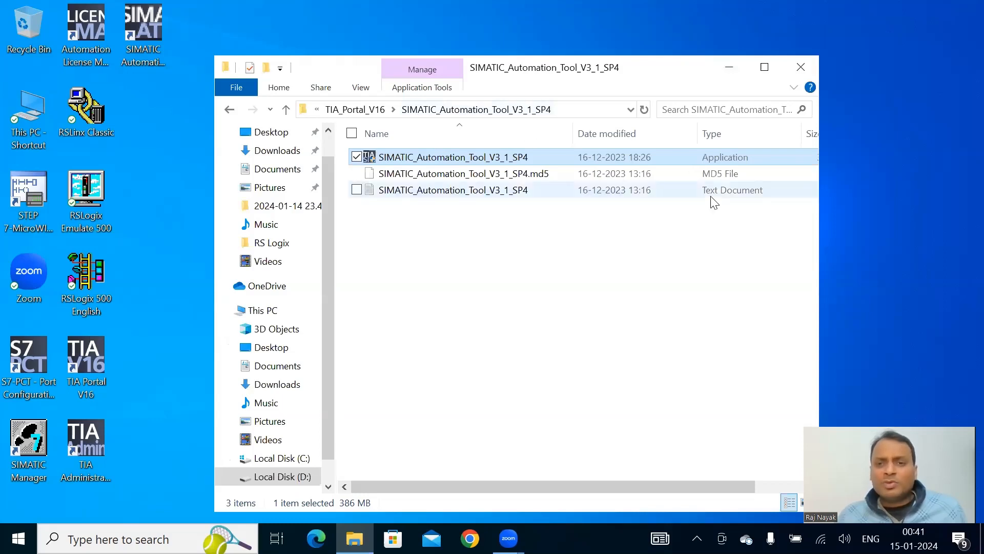
left_click(229, 110)
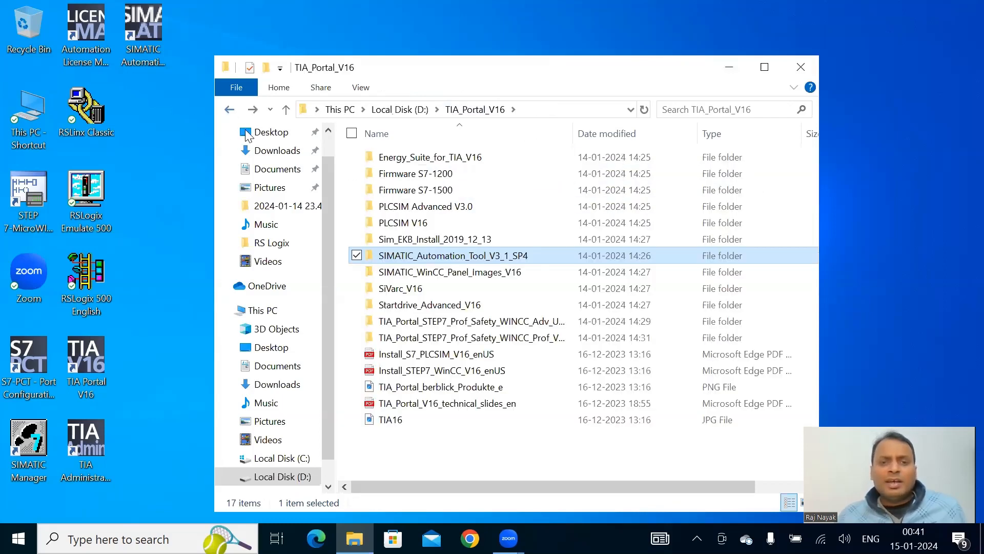
double_click(396, 225)
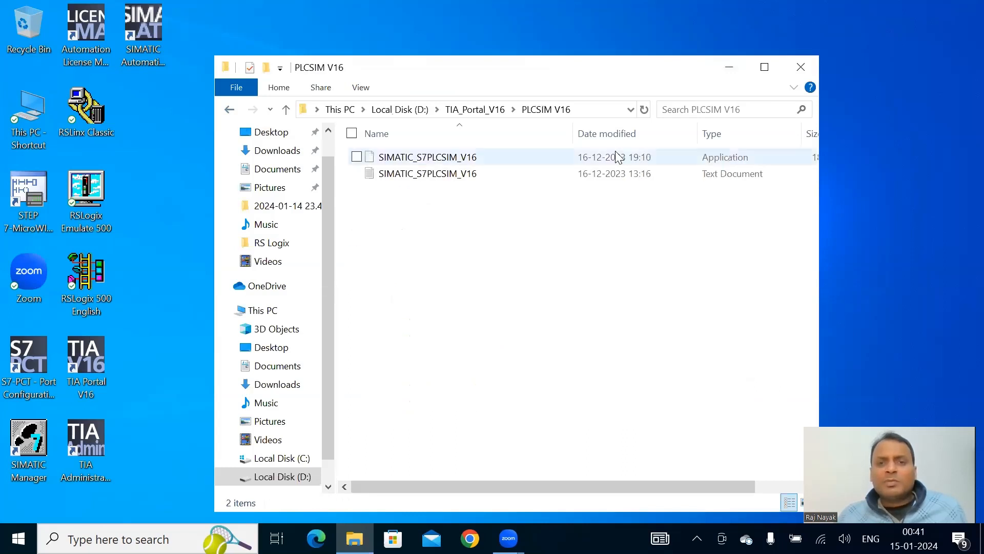
double_click(575, 156)
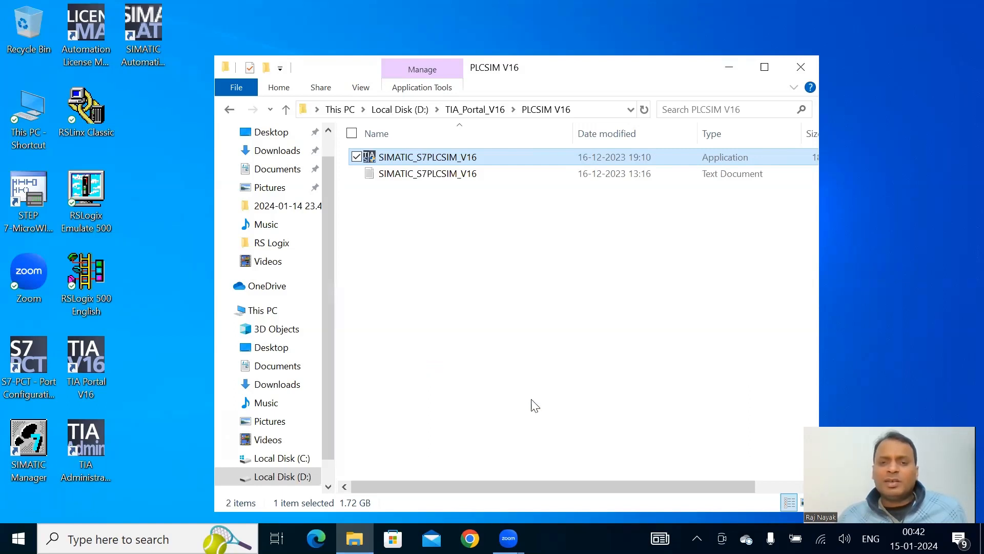
Extract the SIMATIC S7-PLCSIM V16.0 setup files with English as the setup language, and minimize the folder window
left_click(543, 386)
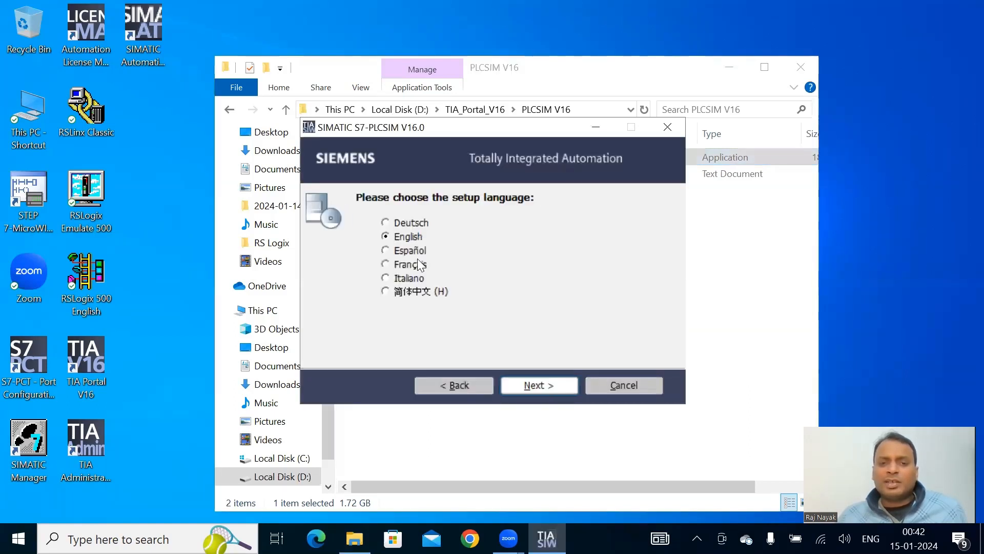
left_click(539, 388)
left_click(539, 388)
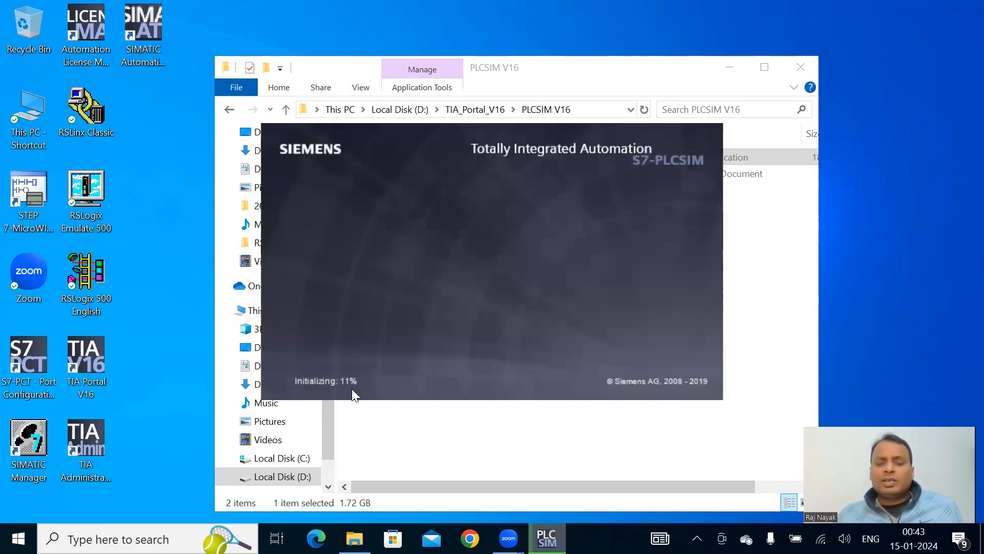
left_click(736, 60)
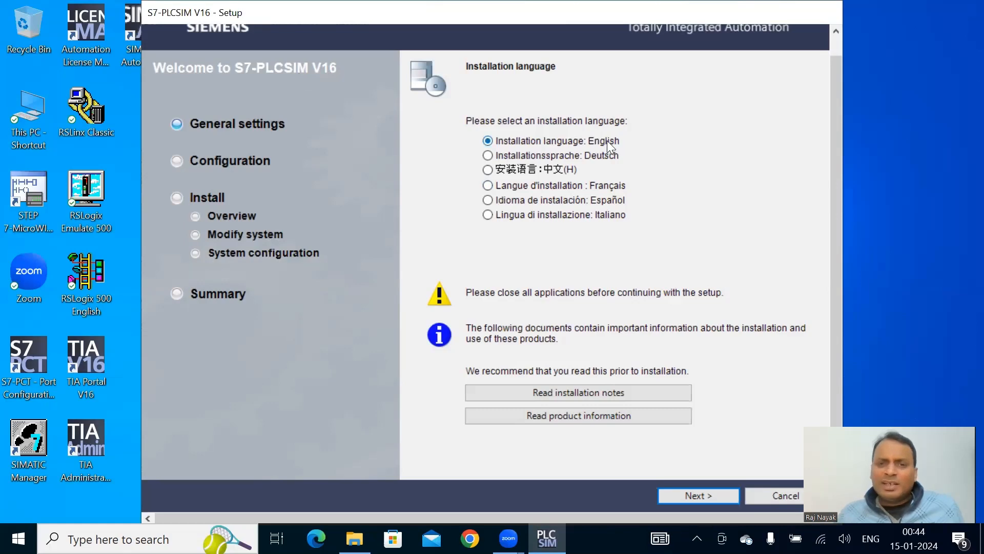
Configure the S7-PLCSIM V16 setup with English as installation and product language, Typical features and target directory C:\Program Files\Siemens\Automation
left_click(709, 495)
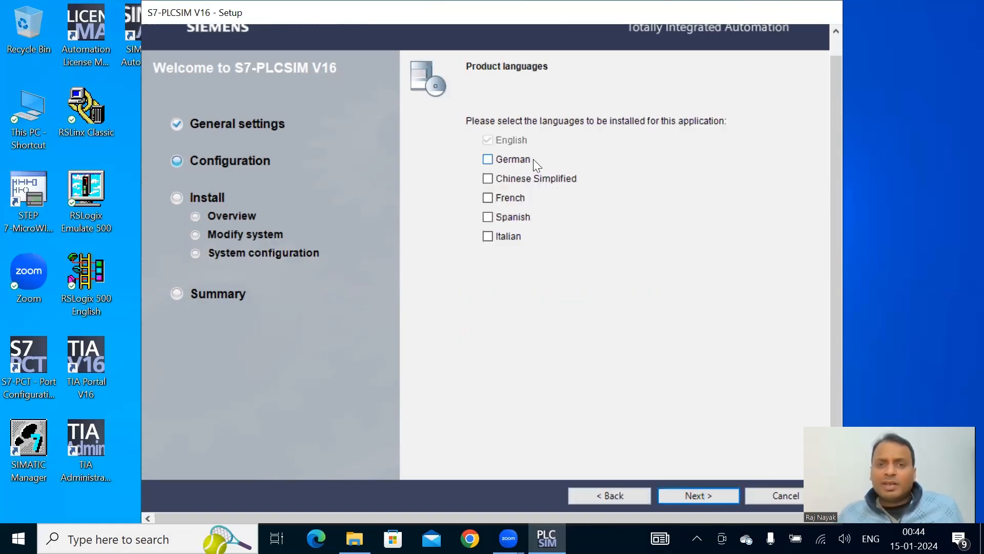
left_click(700, 495)
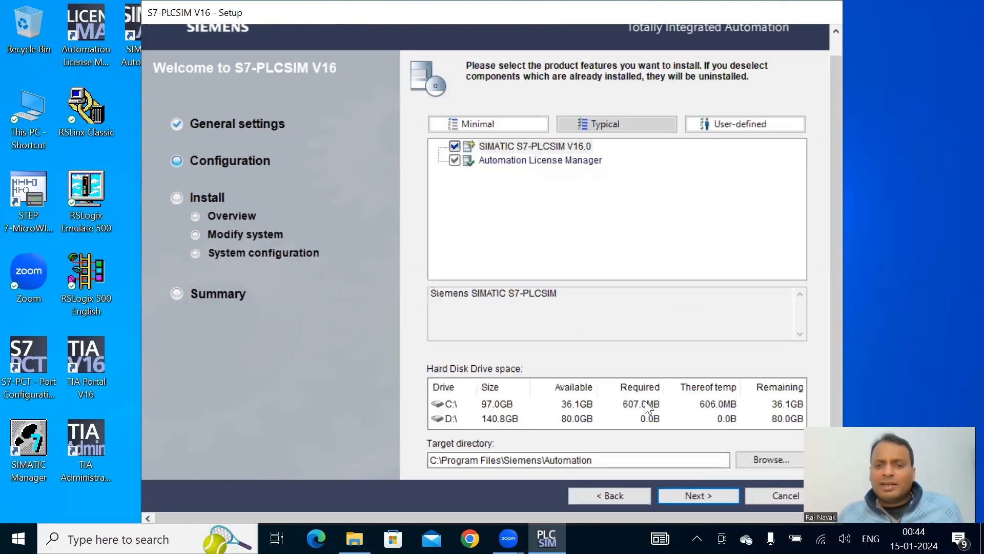
left_click(703, 496)
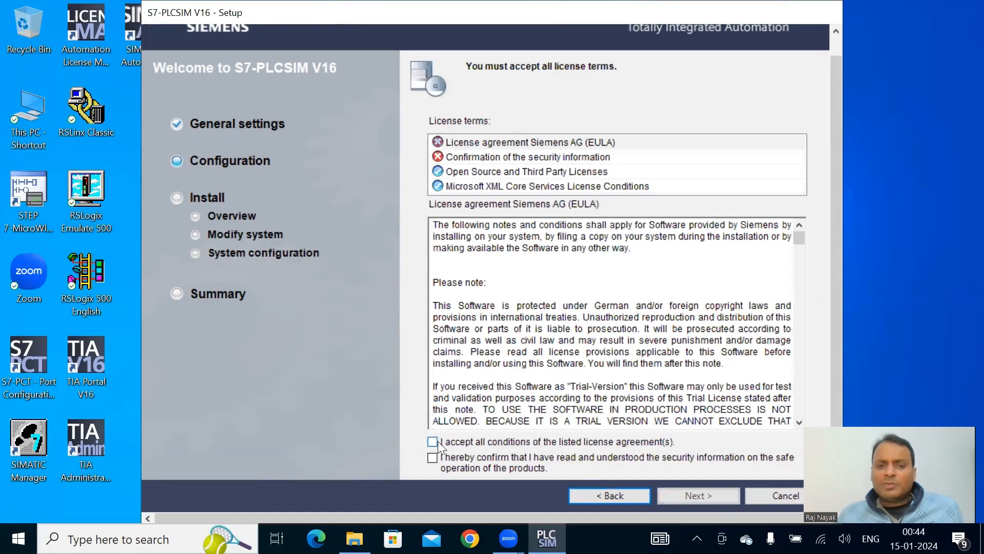
Accept the license terms, security information and permissions settings, and start installing S7-PLCSIM V16
left_click(438, 441)
left_click(437, 457)
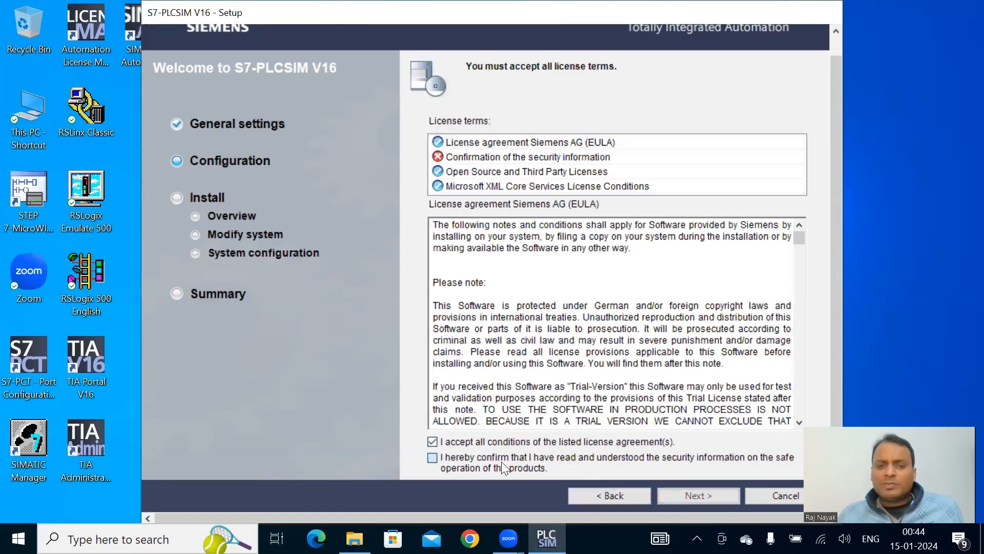
left_click(690, 493)
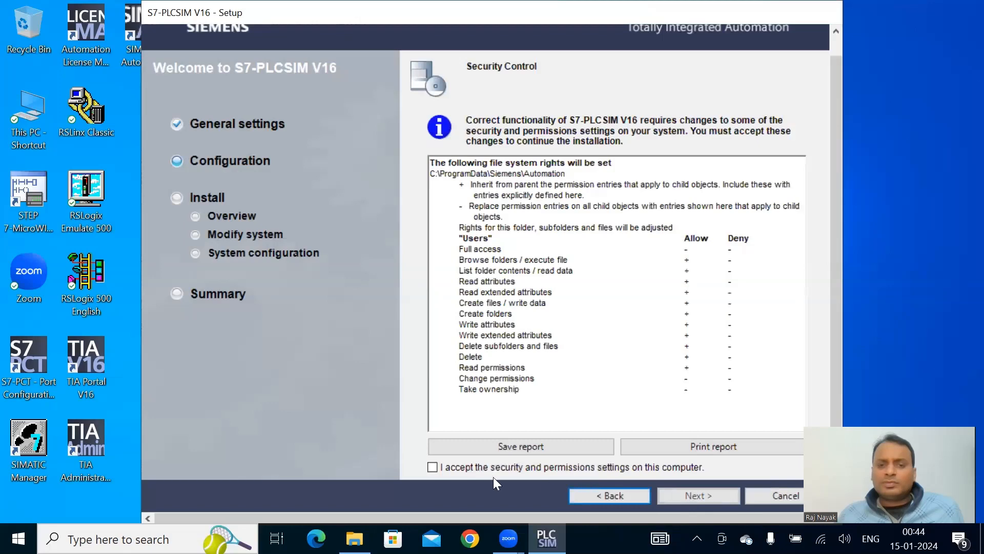
left_click(432, 467)
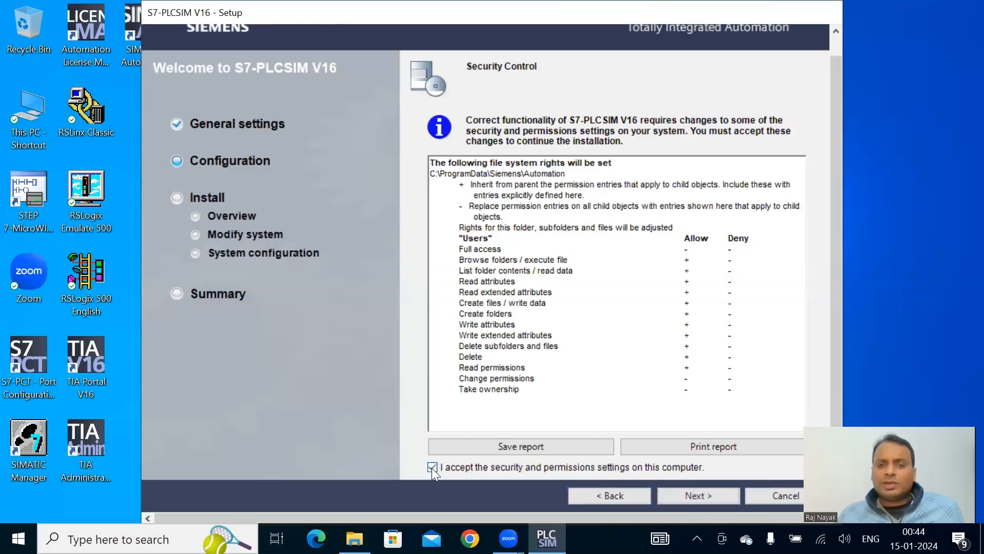
left_click(714, 493)
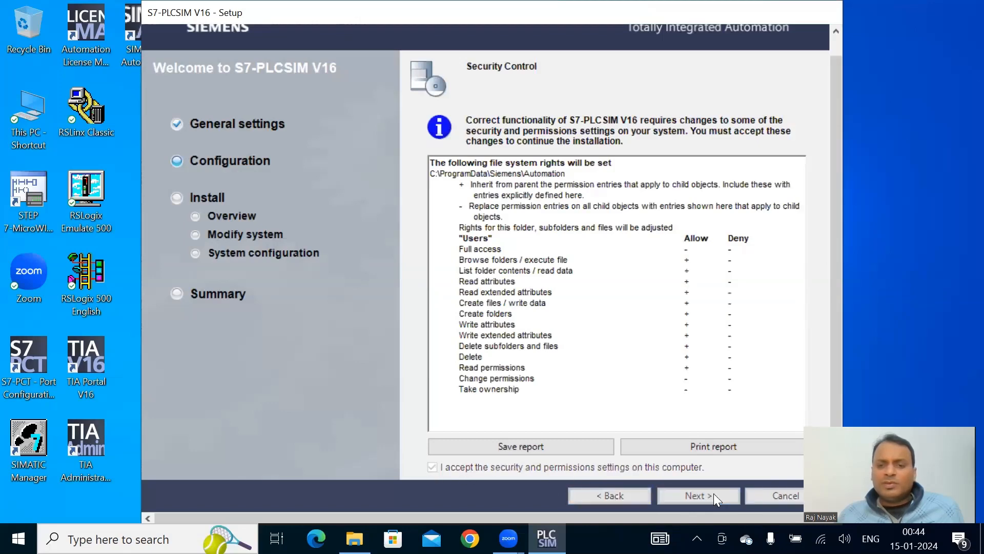
left_click(708, 494)
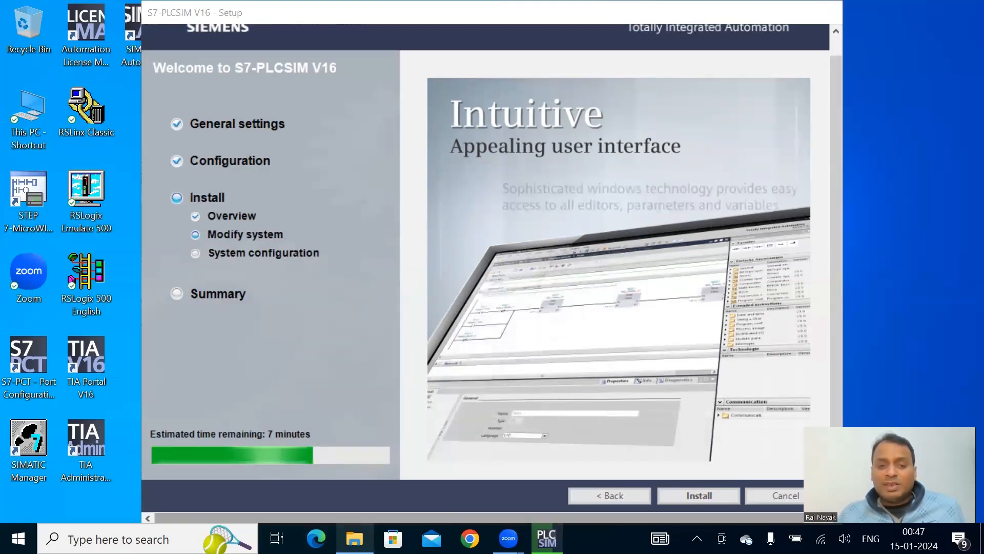
Return from the PLCSIM V16 folder to TIA_Portal_V16 in File Explorer and minimize the window
left_click(354, 538)
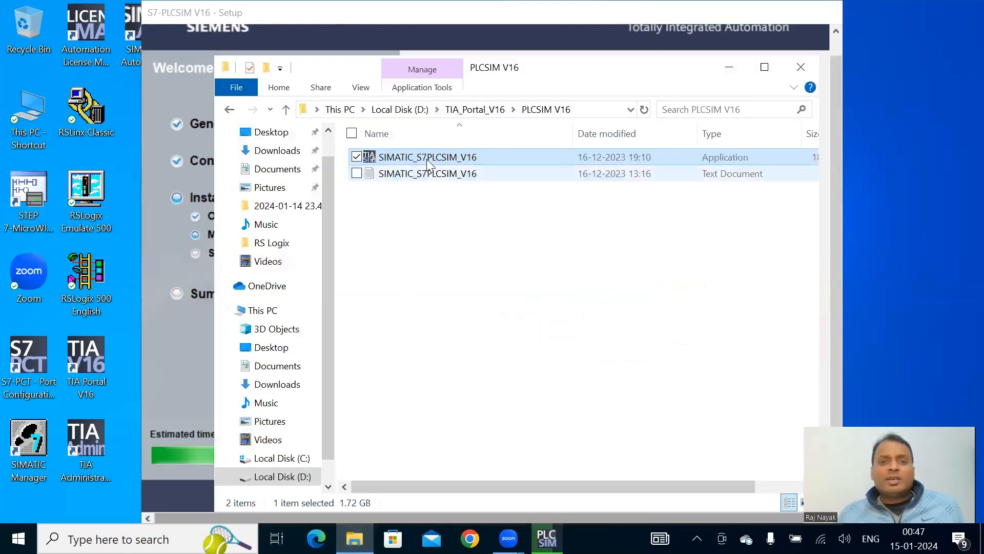
left_click(229, 110)
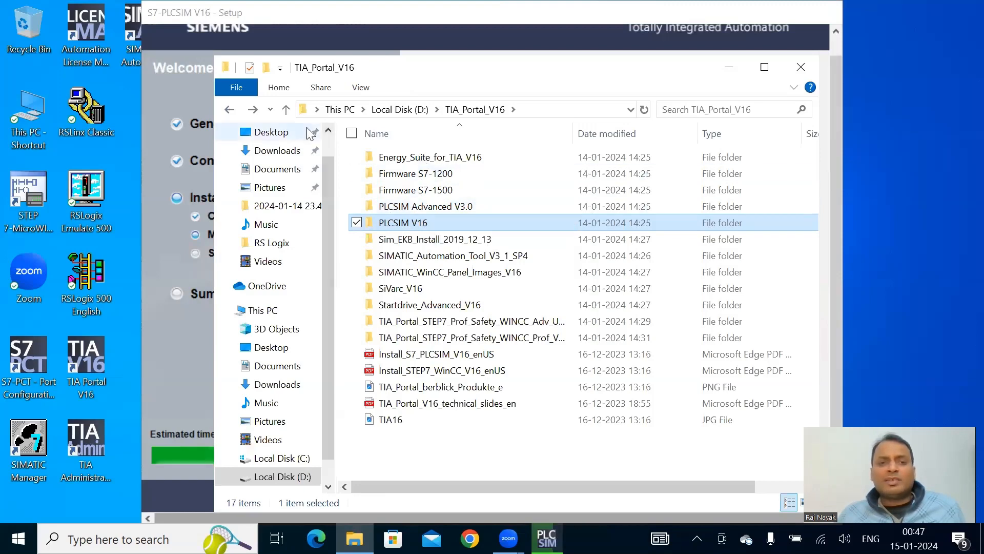
left_click(731, 66)
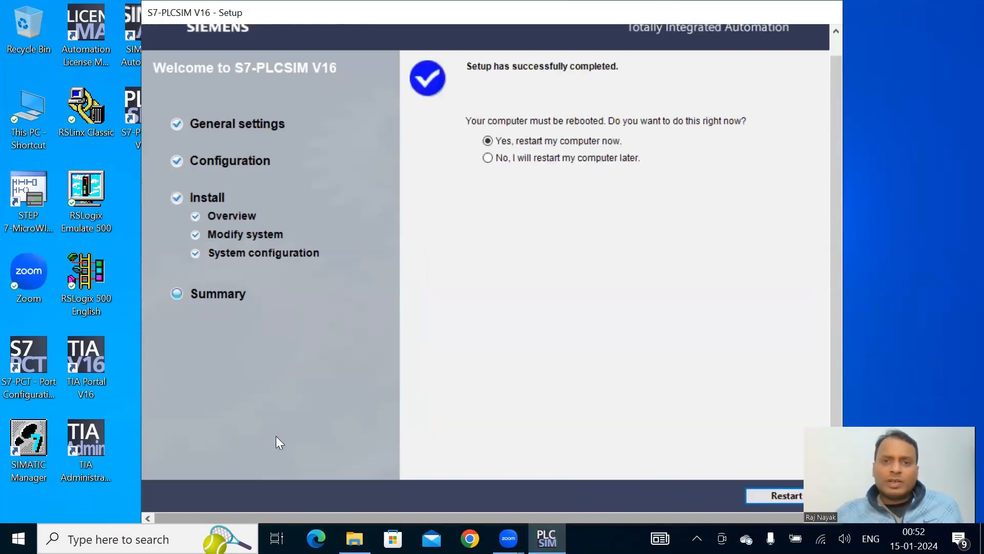
Finish the S7-PLCSIM V16 setup, choosing to restart the computer later, and close the package installer
left_click(488, 157)
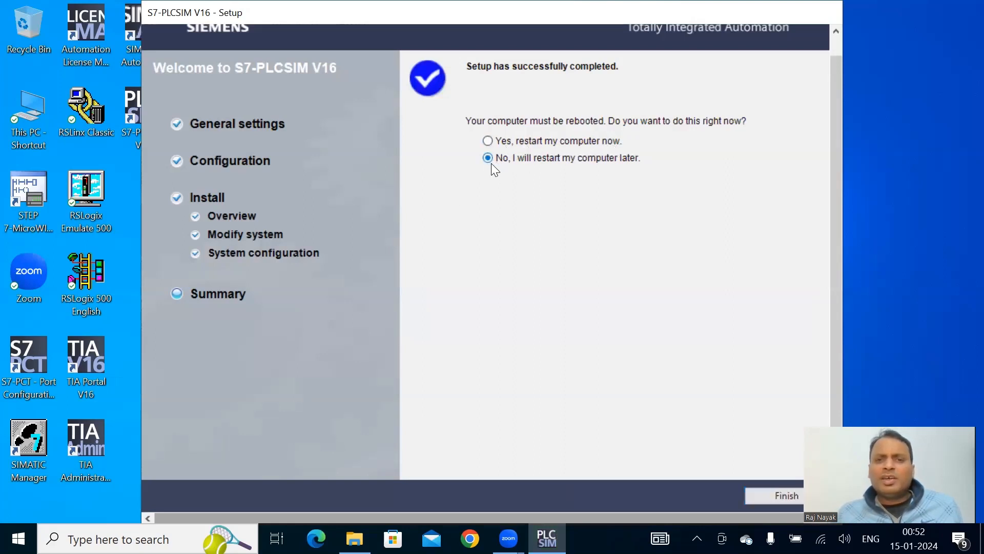
left_click(765, 498)
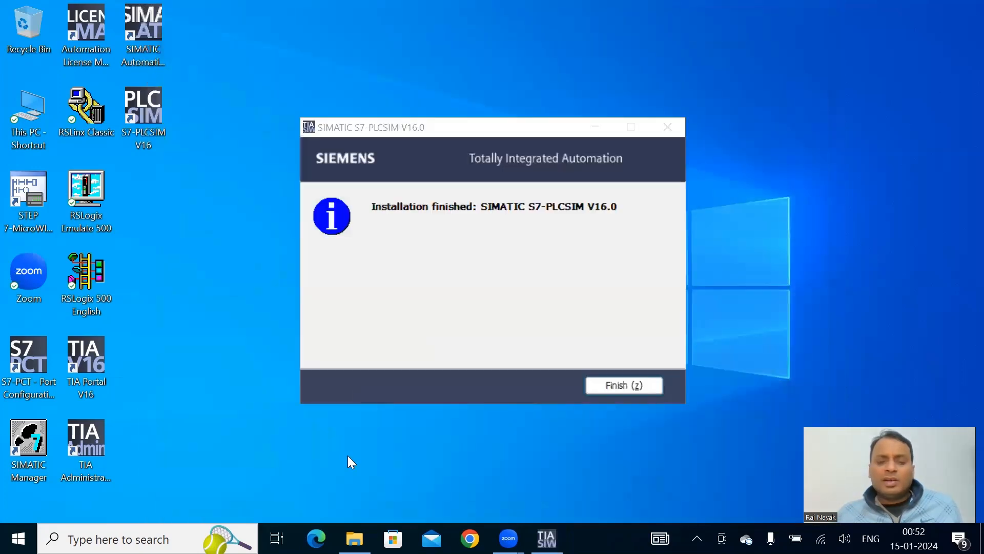
left_click(614, 383)
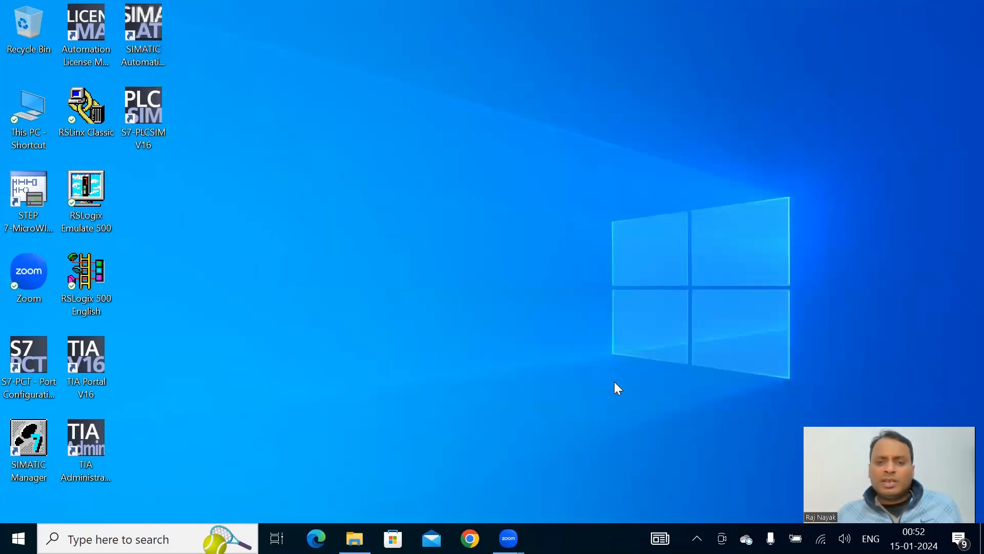
Run the SIMATIC_PLCSIM_Advanced_V3 application from the PLCSIM Advanced V3.0 folder in TIA_Portal_V16
mouse_move(354, 538)
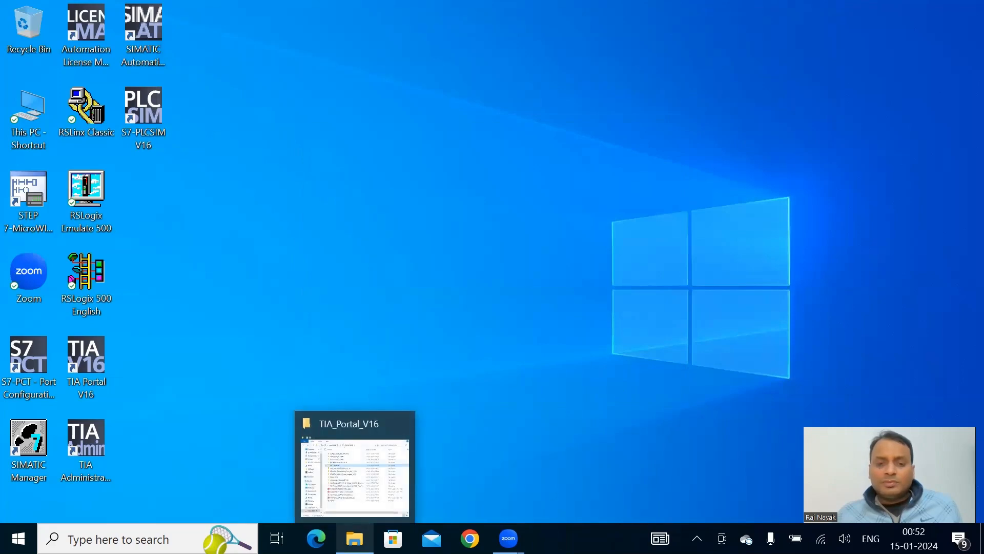
left_click(354, 539)
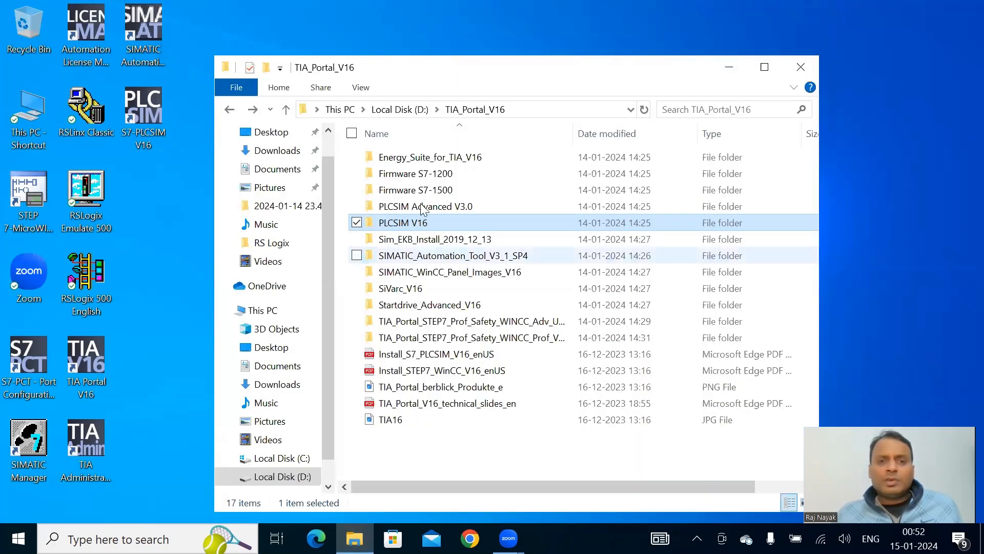
double_click(398, 206)
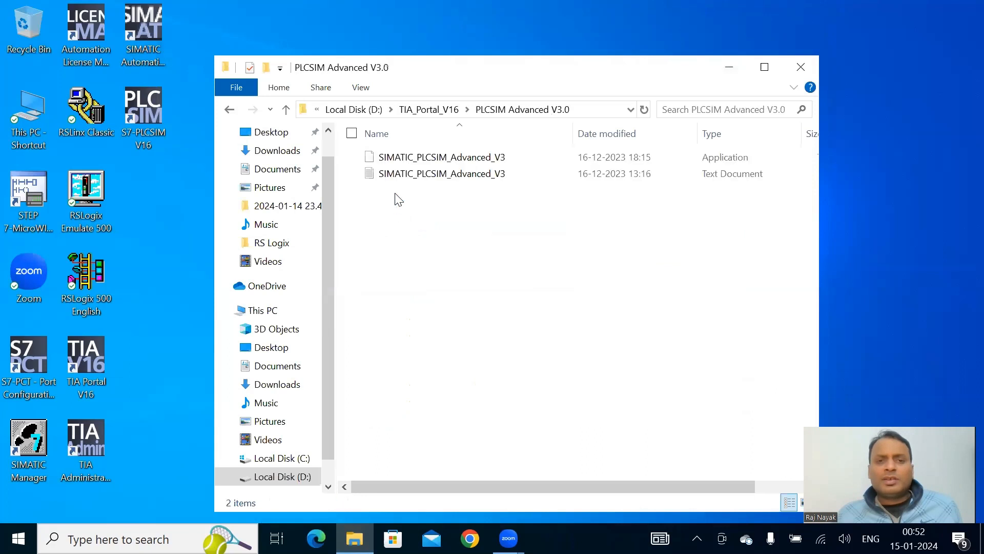
double_click(539, 161)
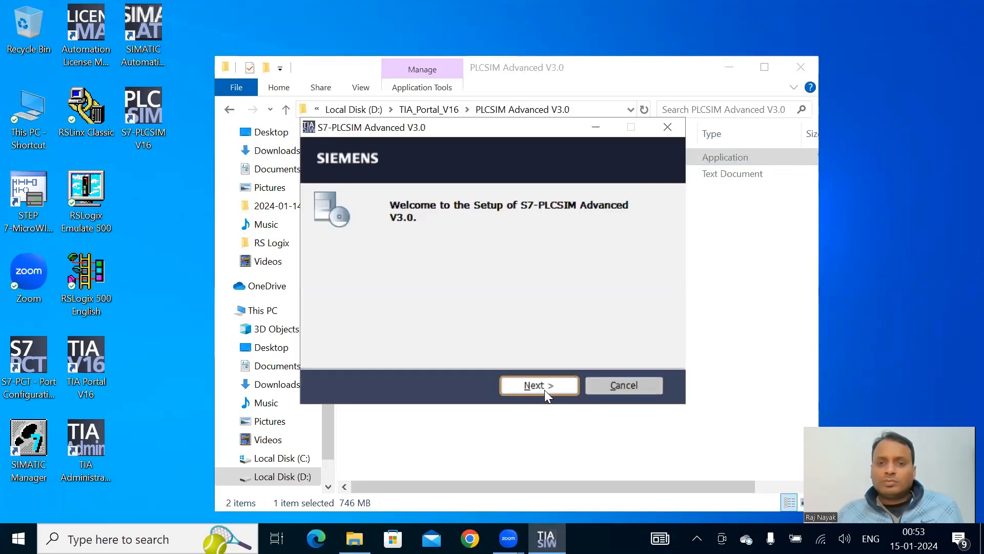
Start extracting the S7-PLCSIM Advanced V3.0 setup files with English as the setup language
left_click(543, 389)
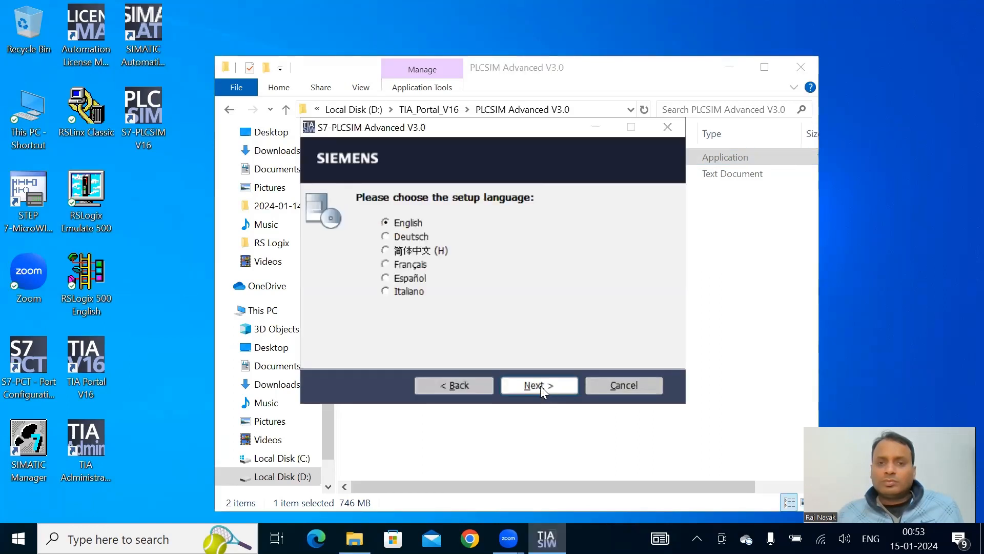
left_click(540, 386)
left_click(540, 385)
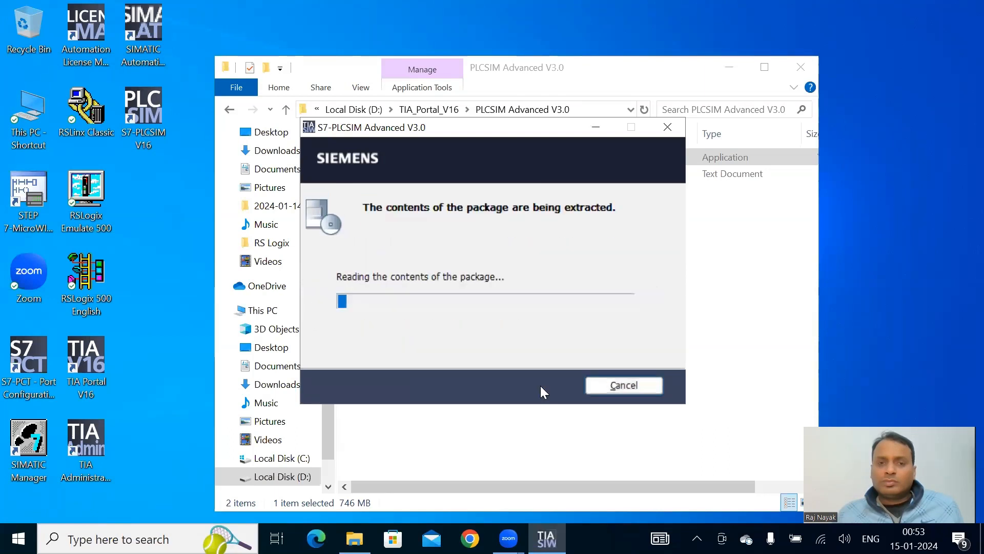
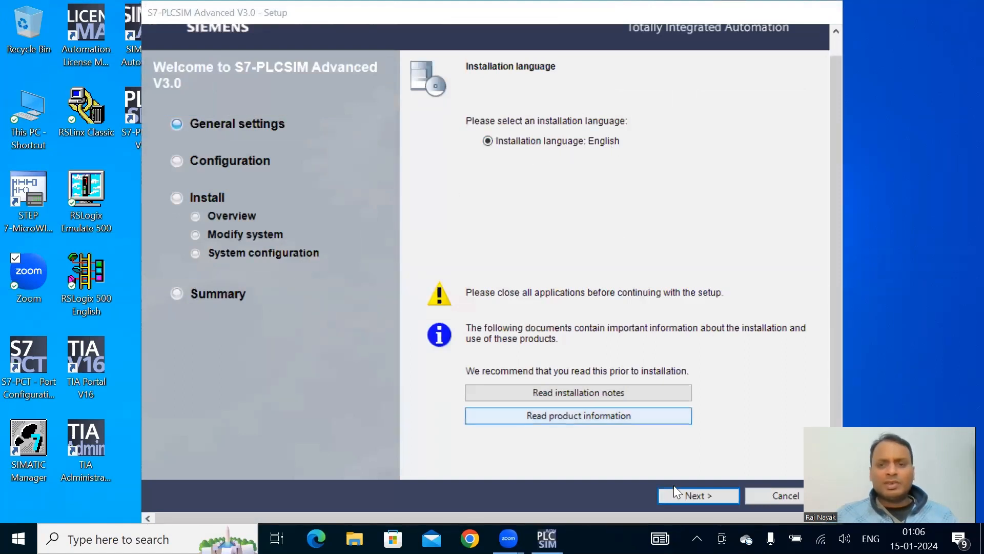
Configure S7-PLCSIM Advanced V3.0 in English with a desktop icon in C:\Program Files (x86)\Siemens\Automation, continuing without the WinPcap 4.1.3 prerequisite
left_click(705, 496)
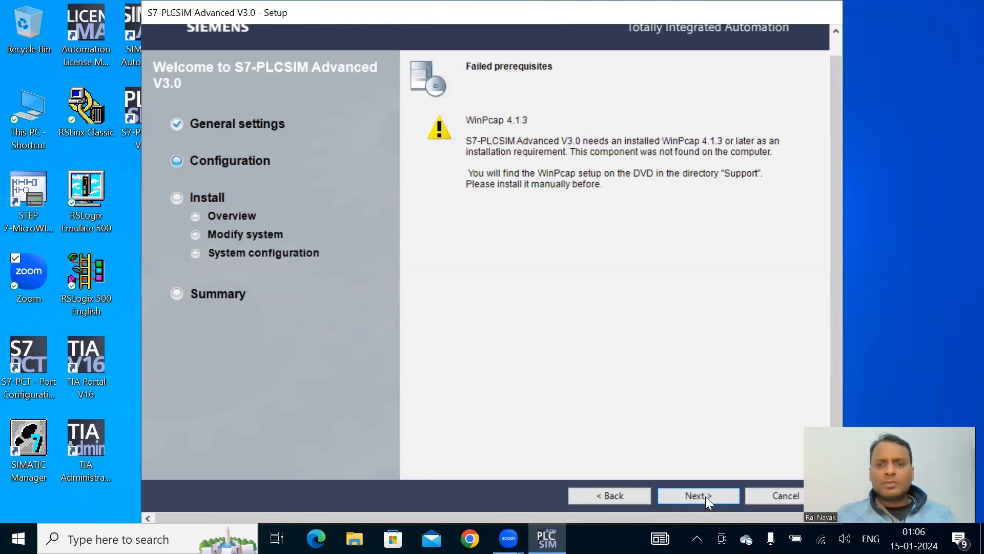
left_click(705, 496)
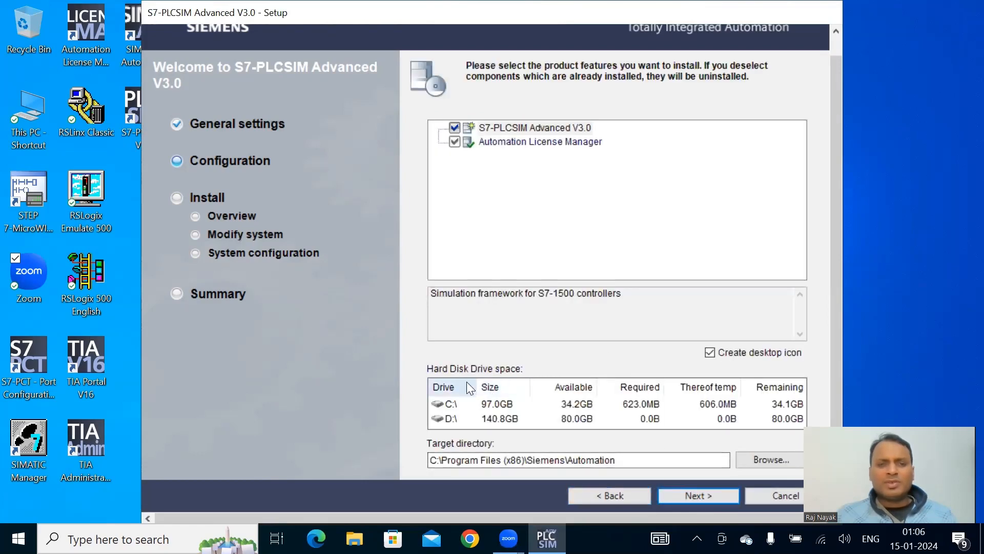
left_click(708, 498)
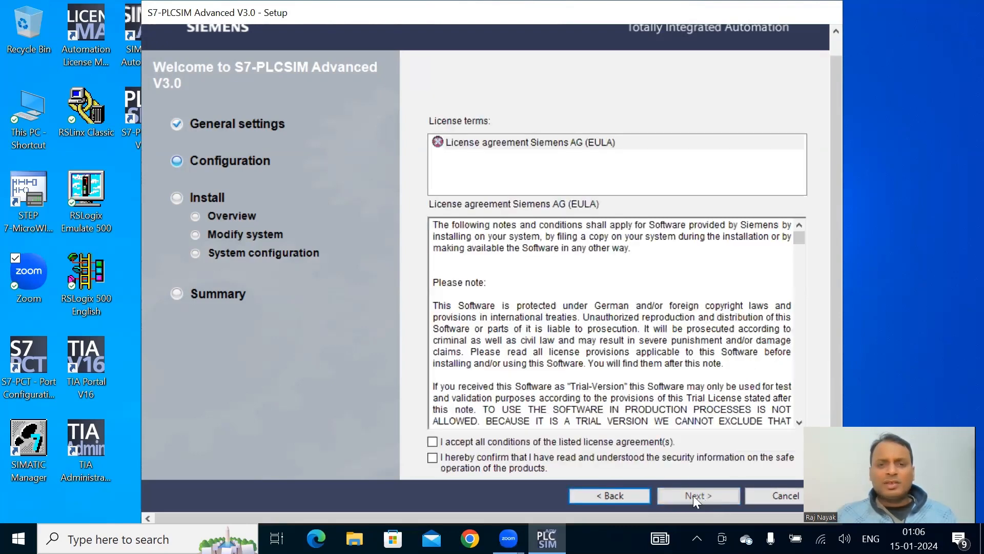
Install S7-PLCSIM Advanced V3.0, accepting the license terms and security information and skipping the license transfer
left_click(433, 442)
left_click(433, 457)
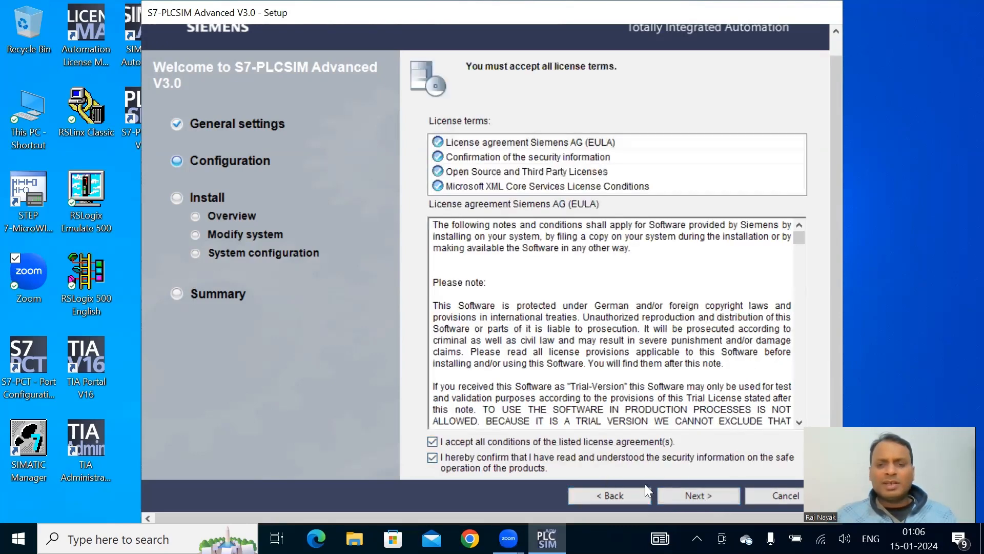
left_click(695, 499)
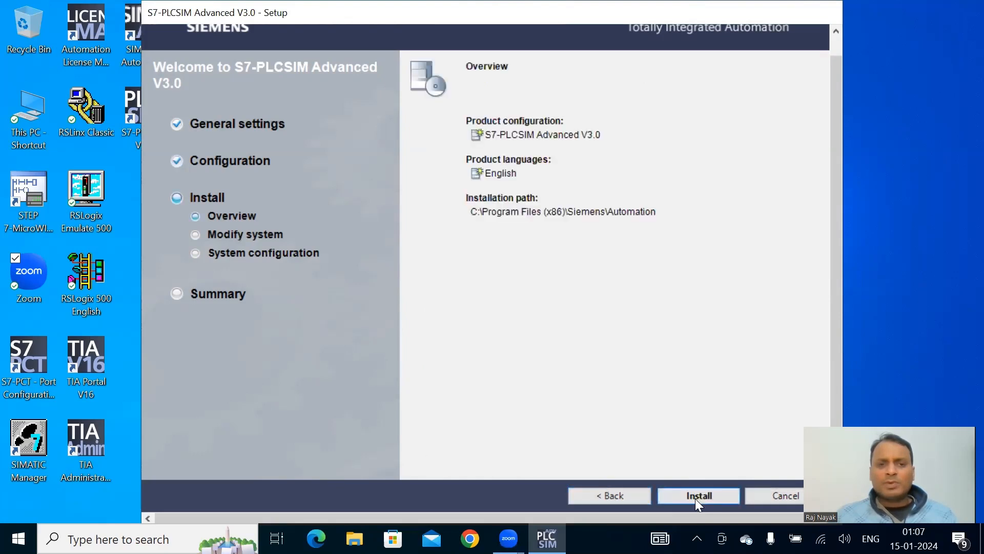
left_click(698, 497)
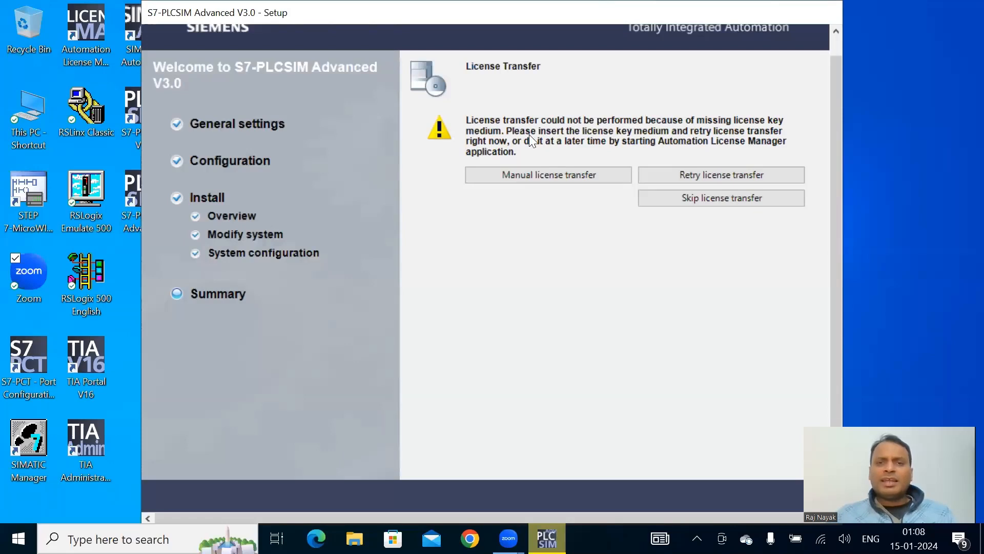
left_click(694, 200)
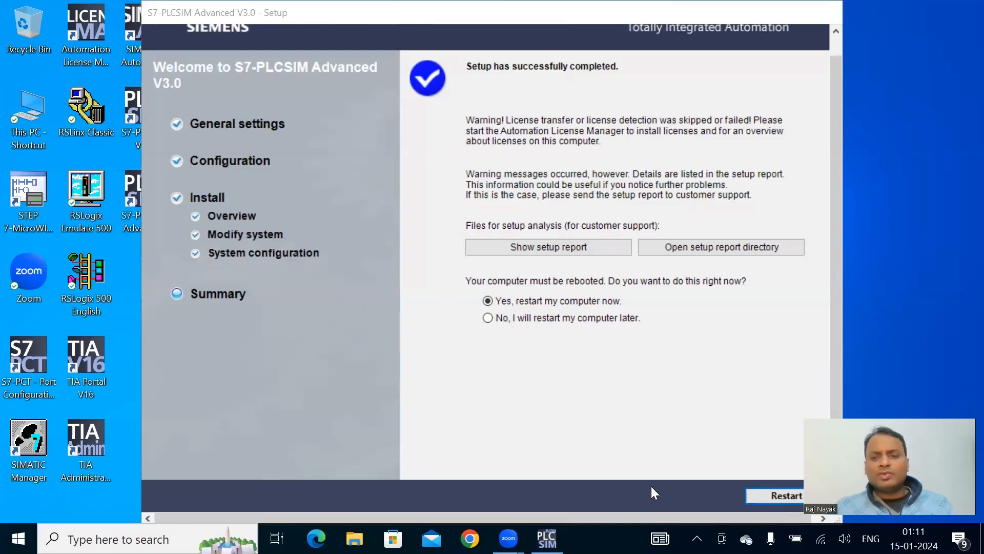
Finish the S7-PLCSIM Advanced V3.0 setup, choosing to restart the computer at a later time
left_click(488, 318)
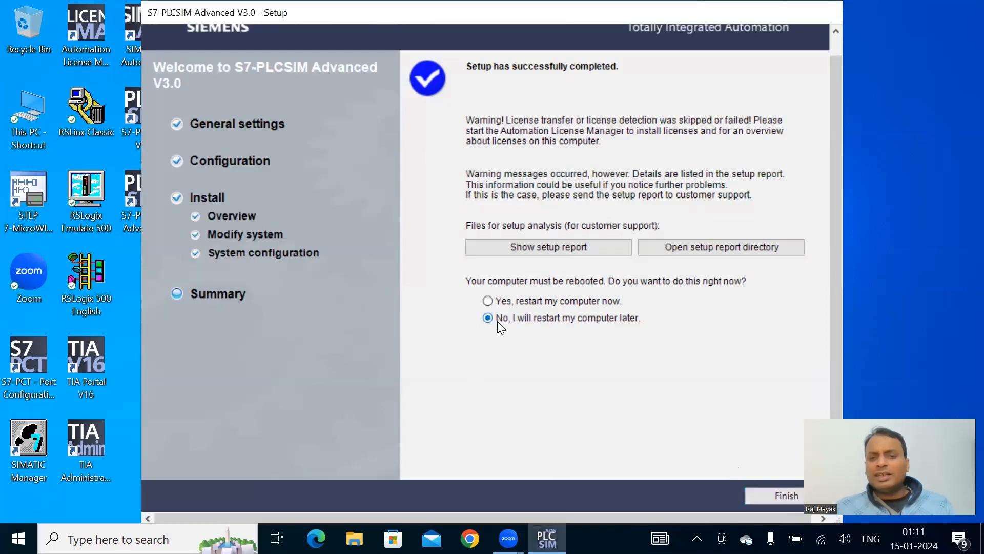
left_click(773, 496)
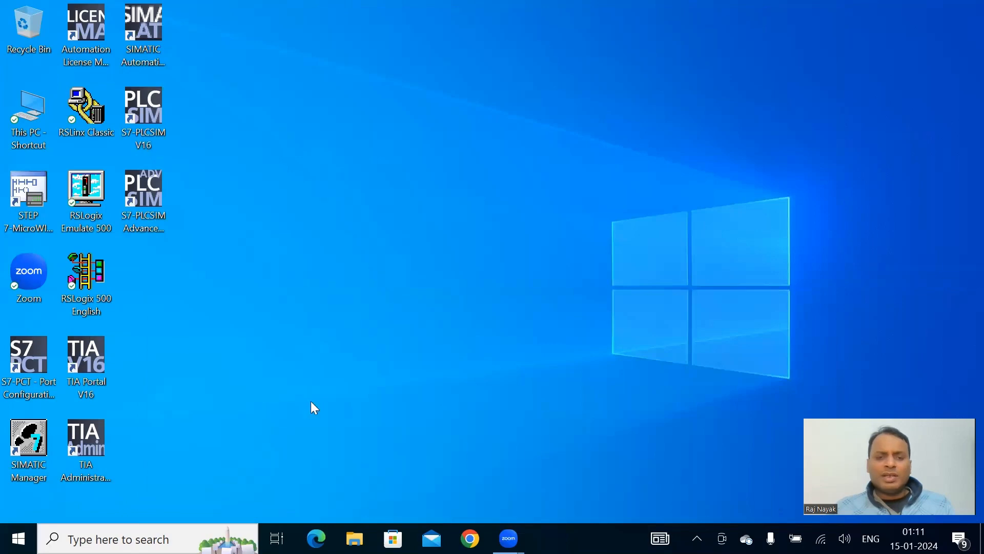
Run the Energy_Suite_for_TIA_V16 application from the Energy_Suite_for_TIA_V16 folder in TIA_Portal_V16 on drive D
left_click(33, 119)
double_click(32, 119)
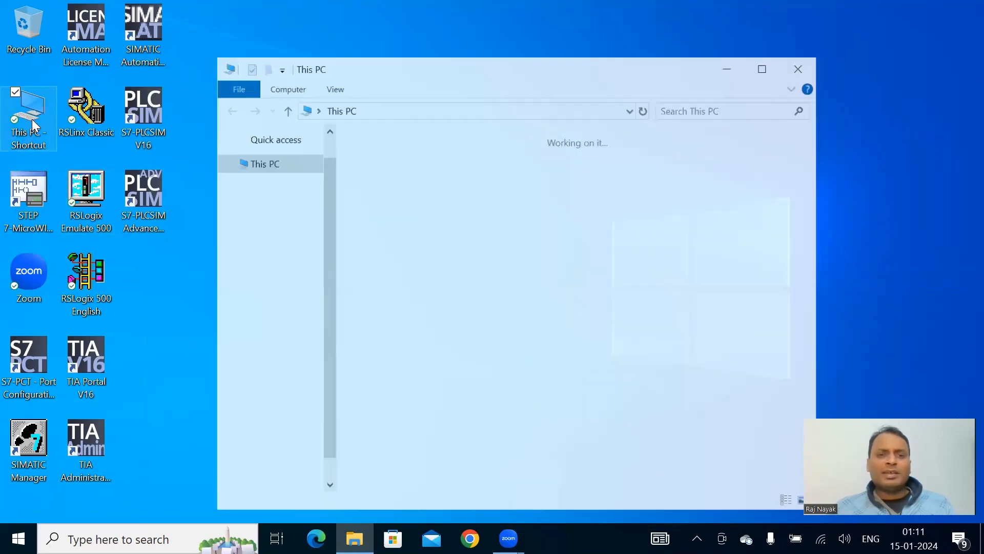
double_click(687, 374)
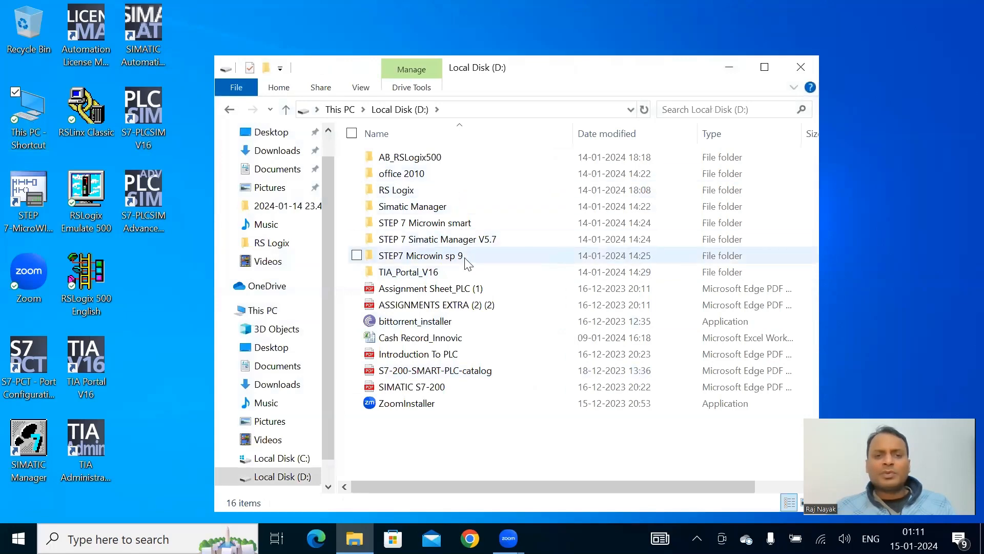
double_click(459, 272)
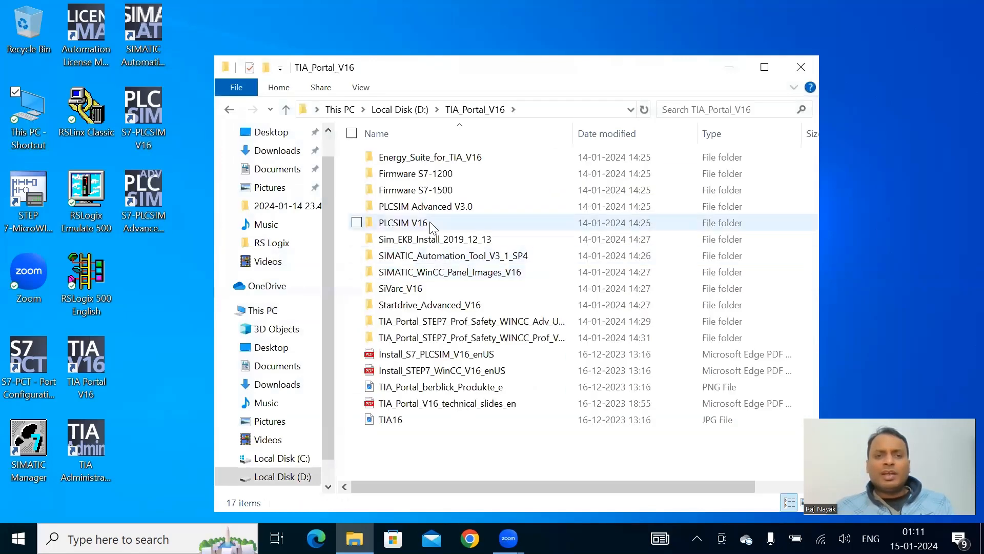
double_click(435, 194)
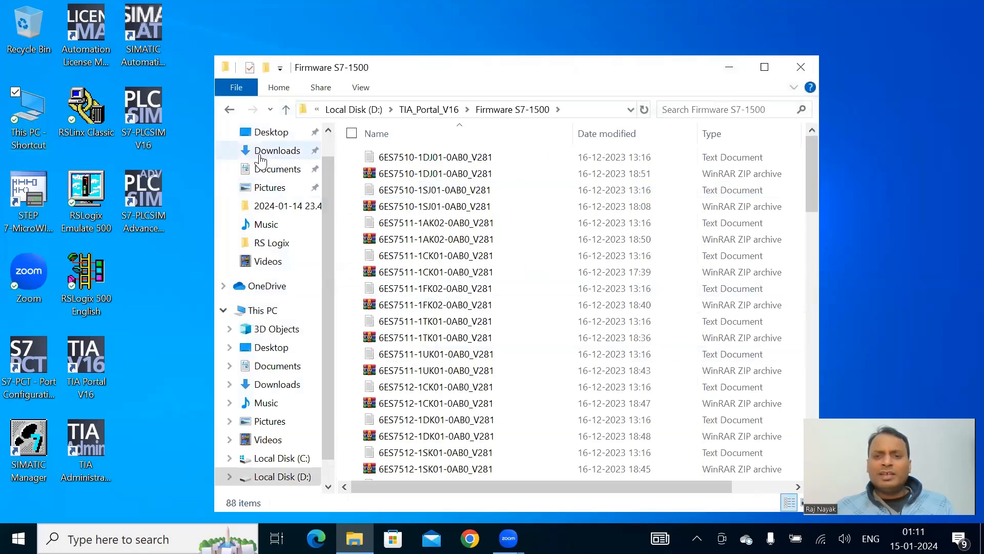
left_click(231, 110)
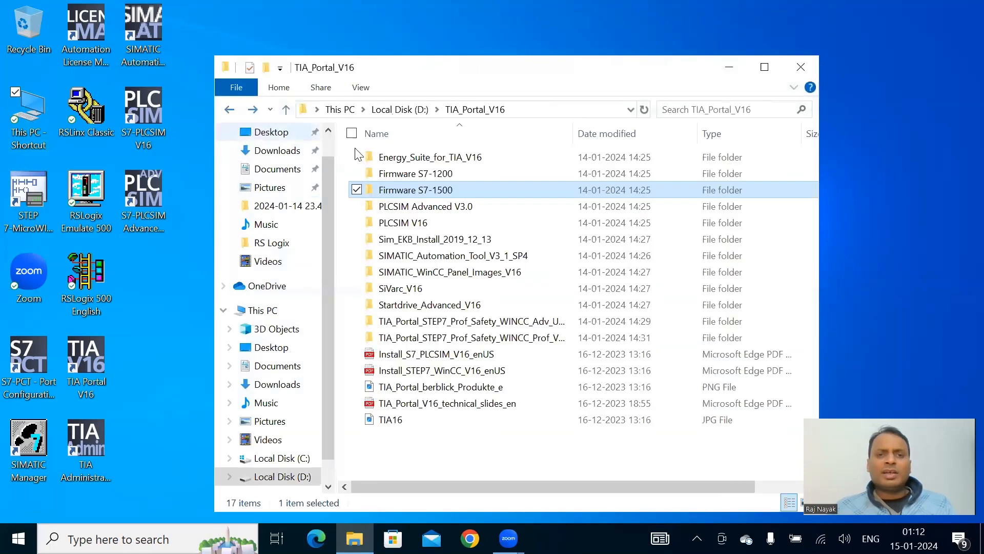
double_click(392, 157)
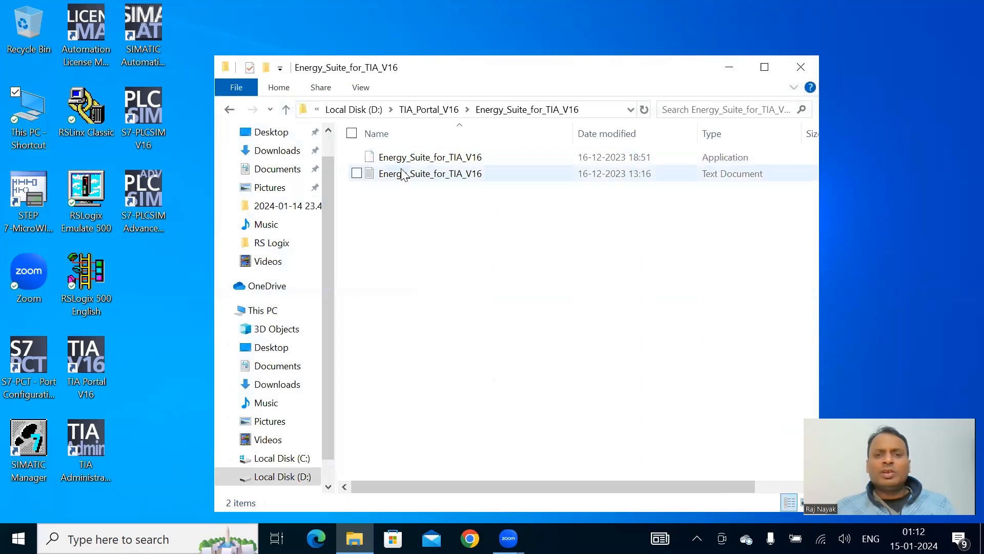
double_click(564, 157)
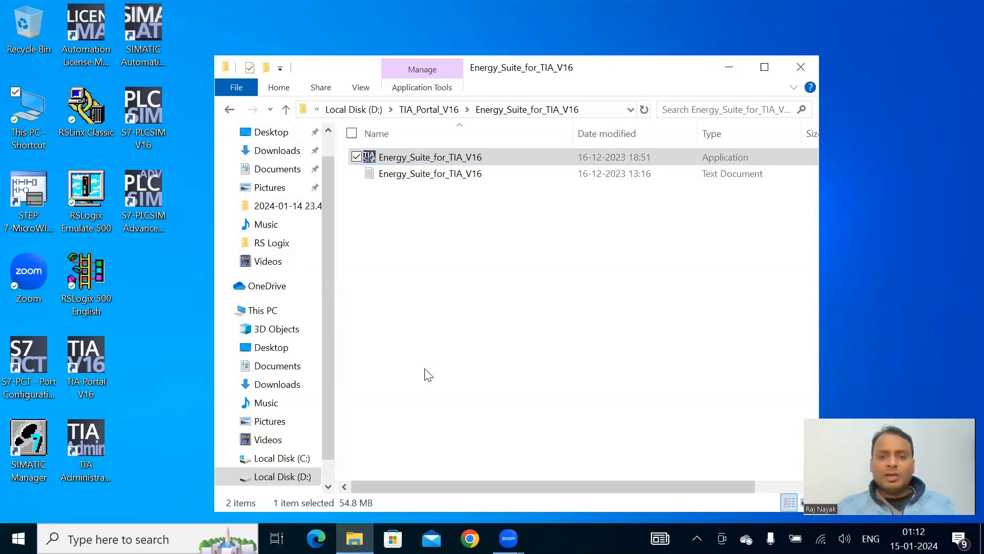
Extract the TIA Energy Suite V16.0 setup files to the default folder with English as the setup language
left_click(538, 388)
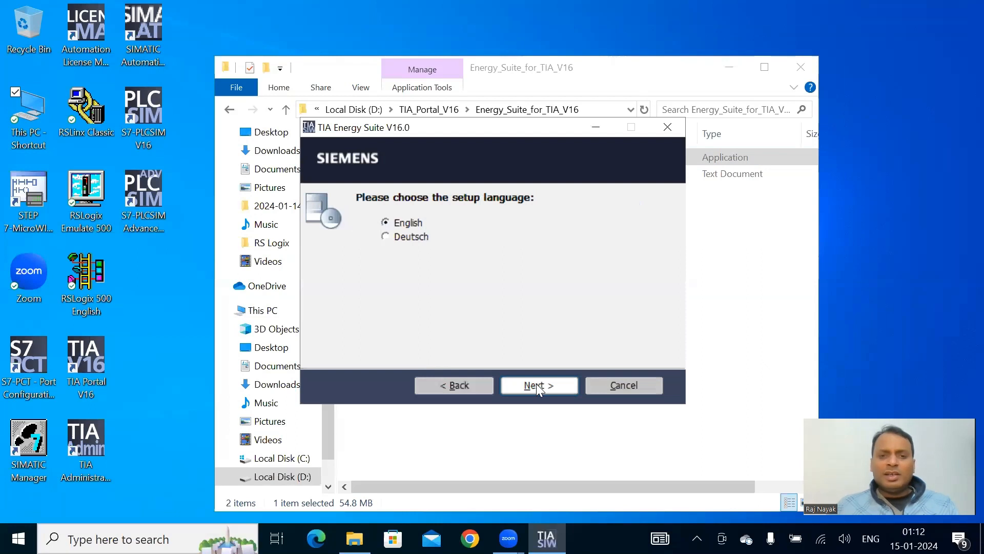
left_click(538, 387)
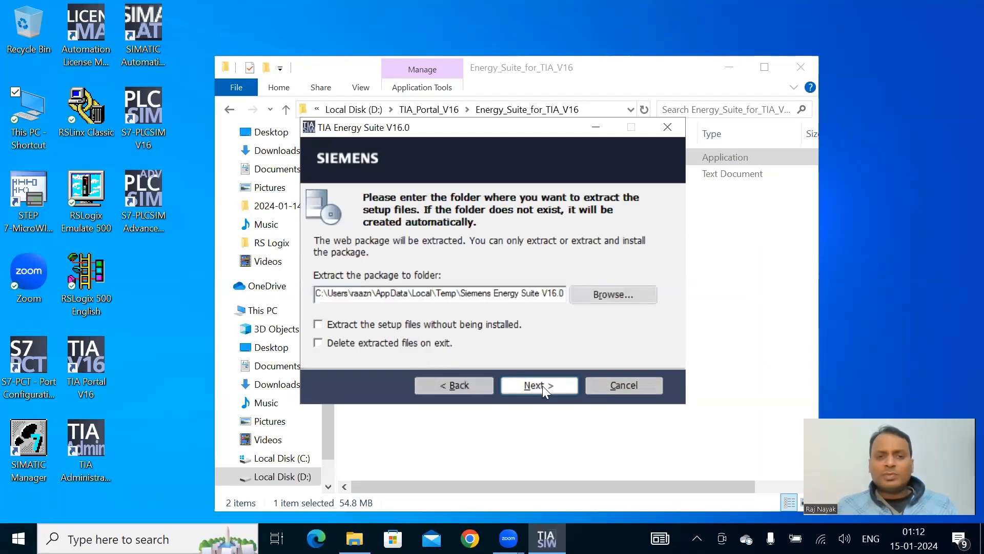
left_click(539, 385)
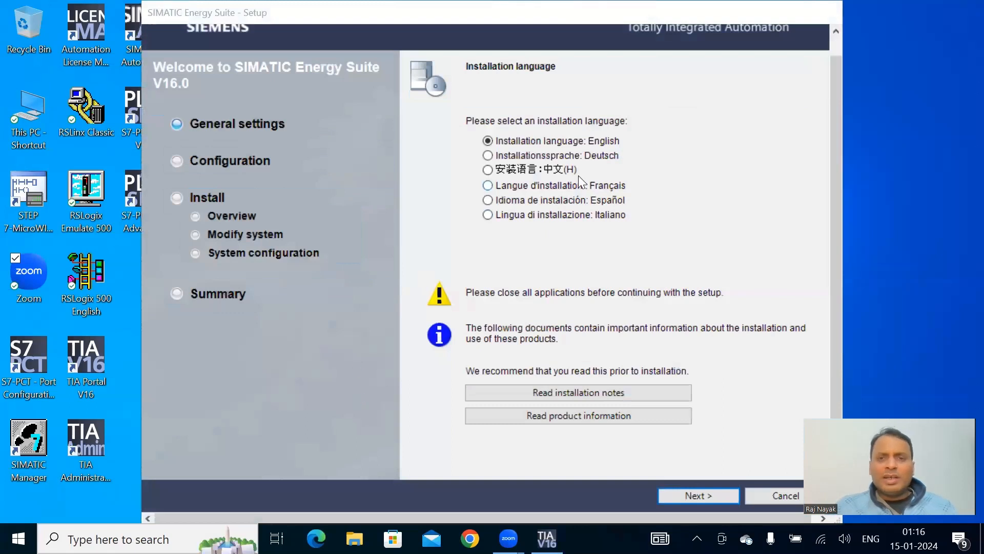
Configure the setup in English with SIMATIC Energy Suite V16.0 and Energy Support Library V16.0, accepting the license terms and security information
left_click(700, 495)
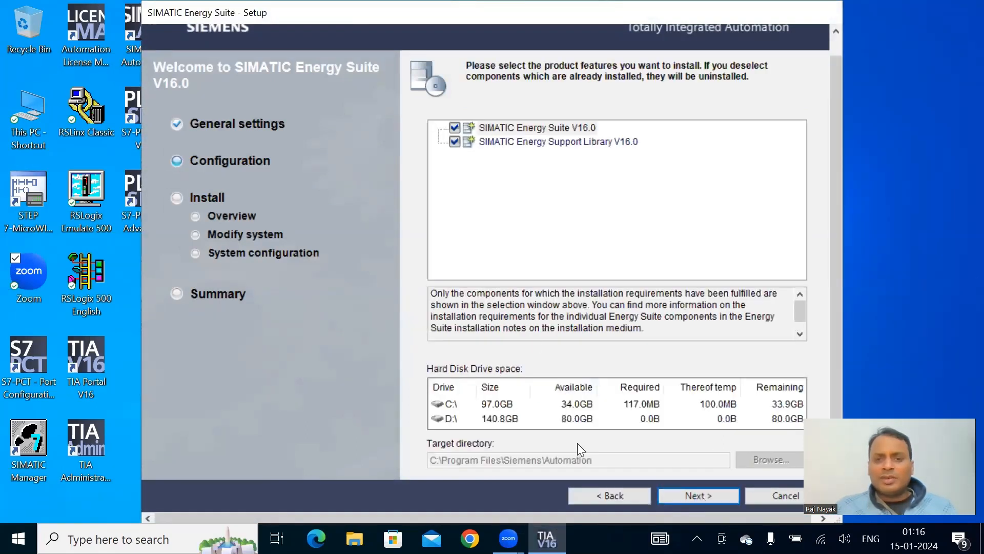
left_click(697, 496)
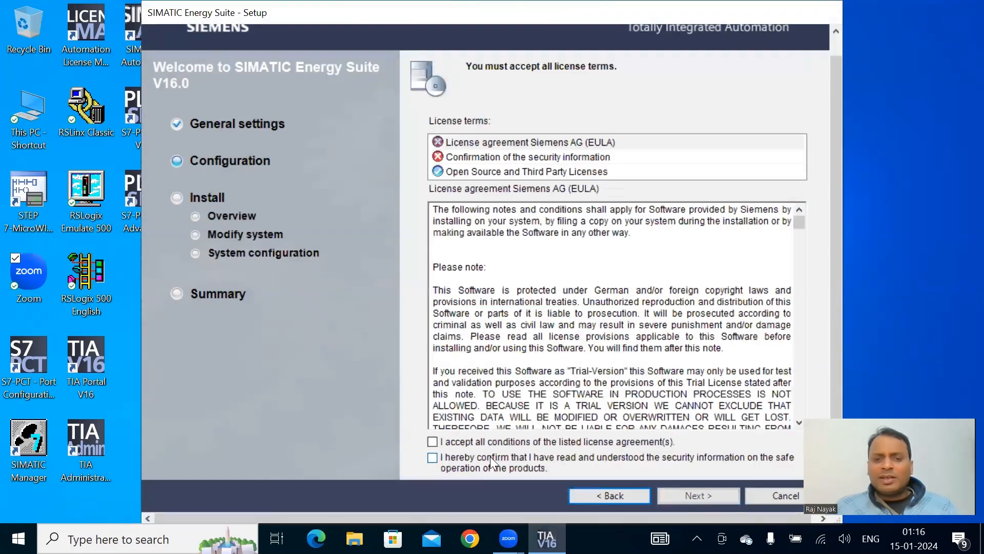
left_click(433, 442)
left_click(433, 457)
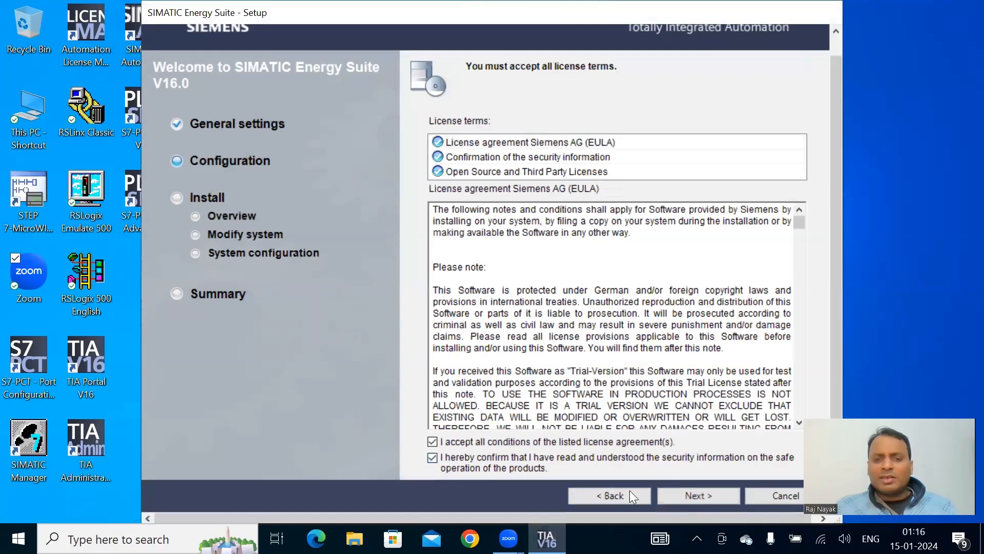
left_click(680, 495)
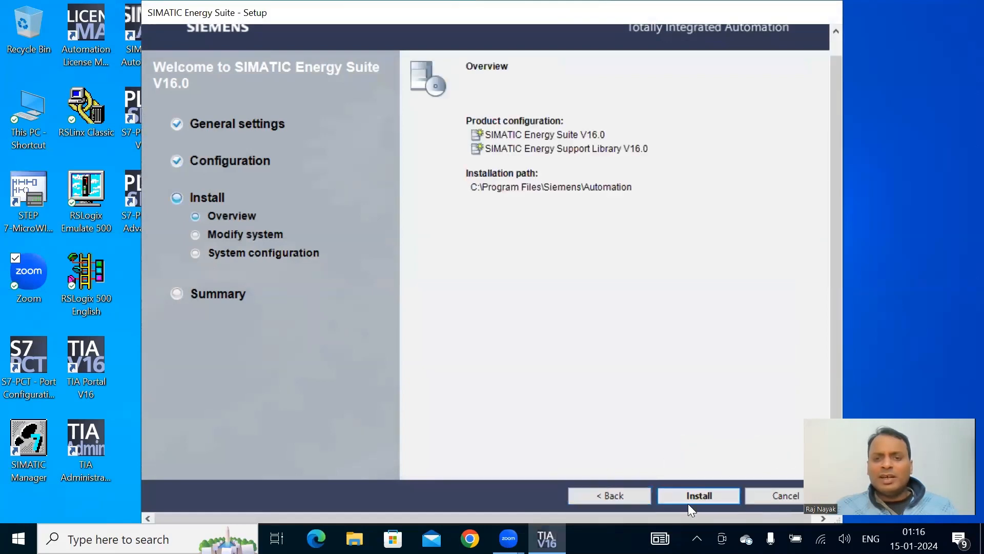
Install SIMATIC Energy Suite V16.0 without license transfer, finish the setup and close the TIA Software Updater
left_click(697, 496)
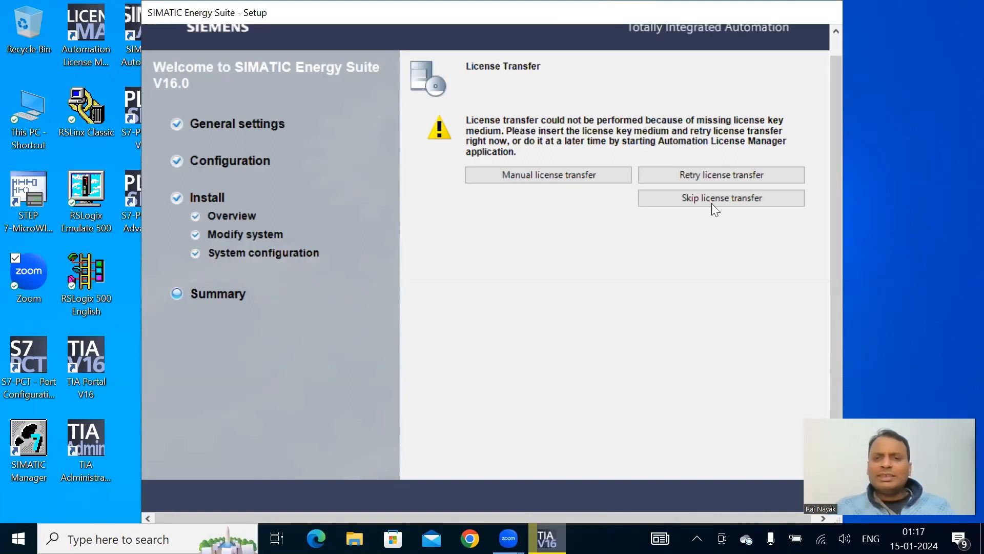
left_click(698, 198)
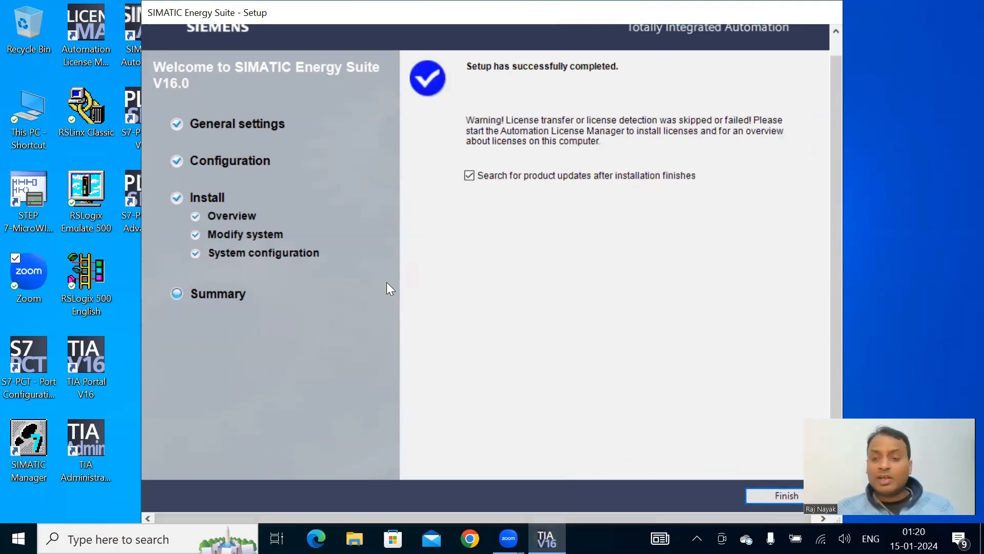
left_click(763, 496)
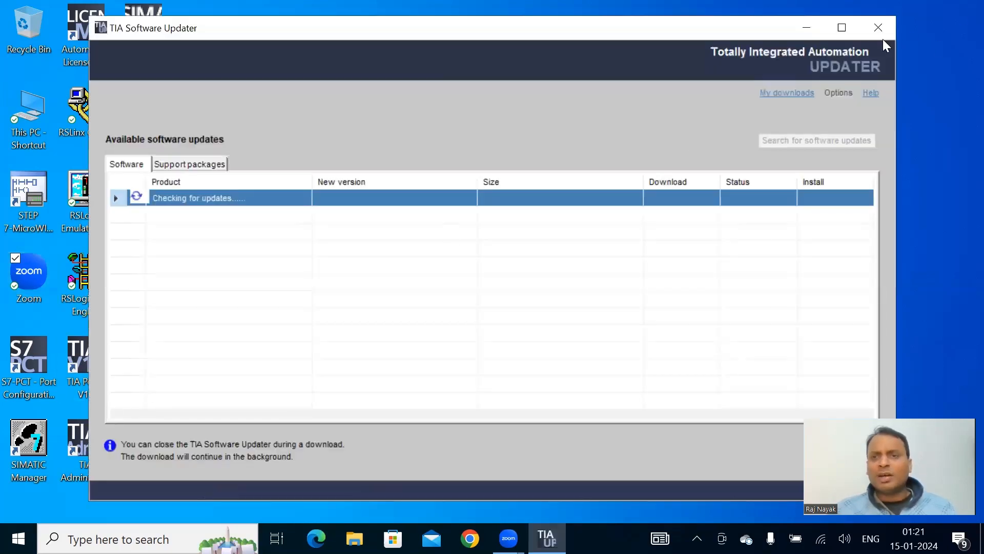
left_click(888, 26)
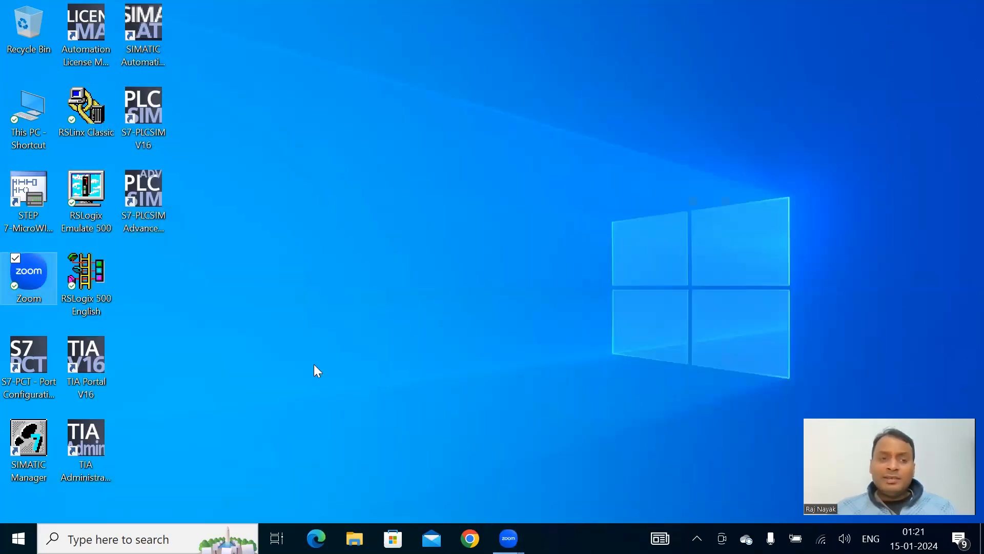
double_click(42, 103)
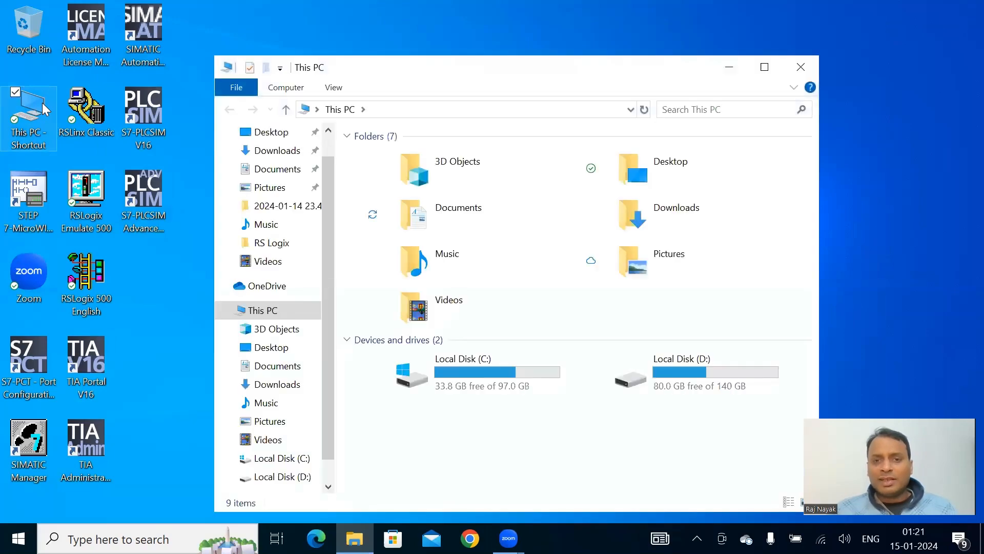
double_click(677, 377)
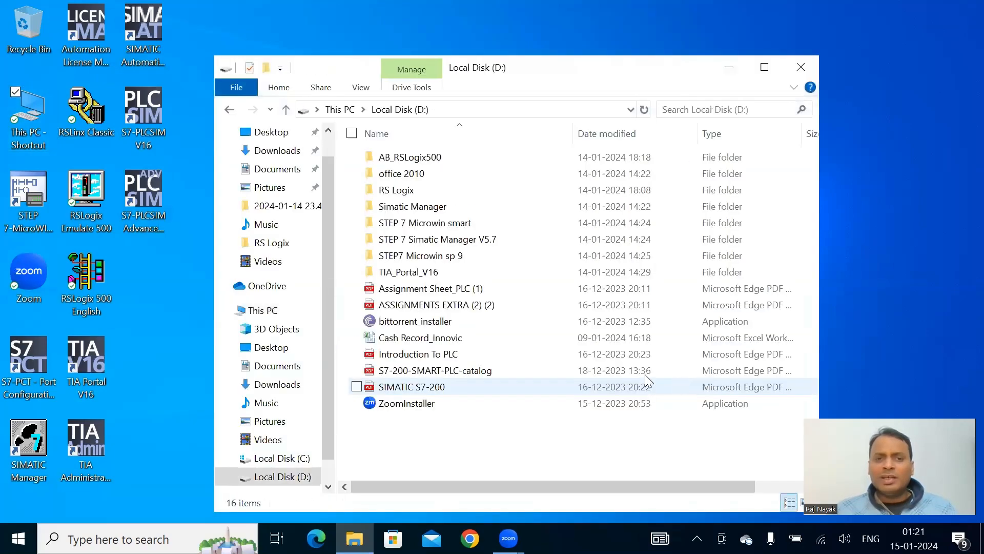
double_click(426, 273)
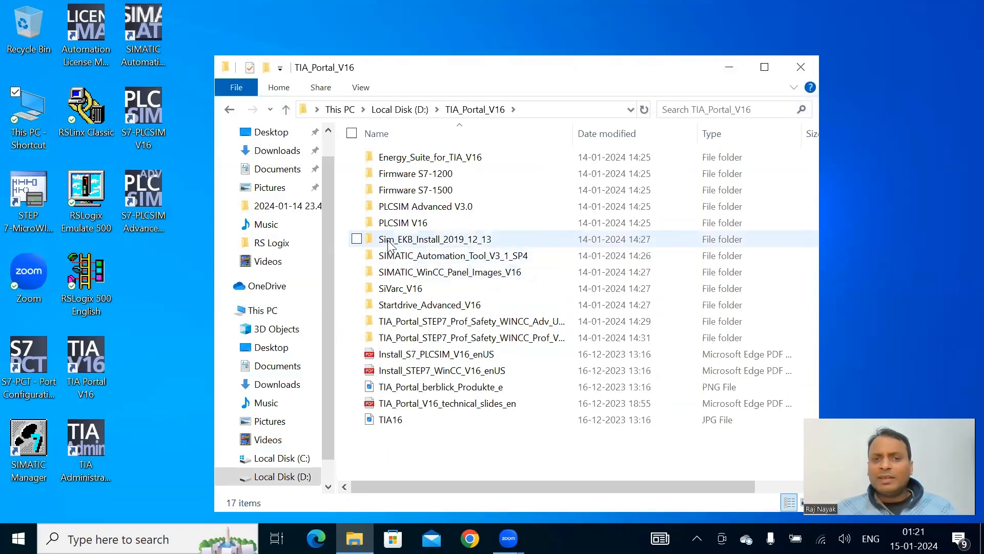
left_click(801, 67)
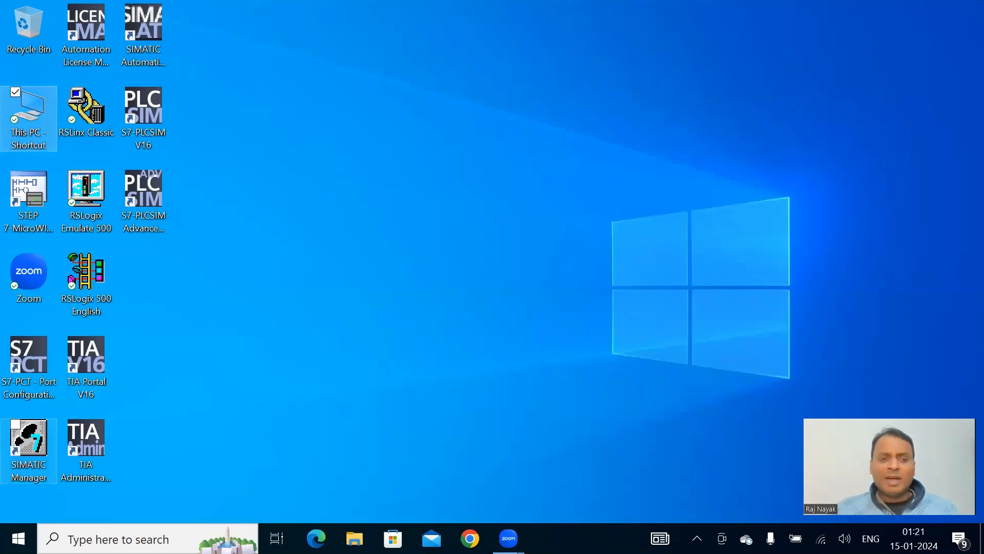
Turn off Real-time protection in the Windows Security virus and threat protection settings, and close Windows Security
key("super")
type("an")
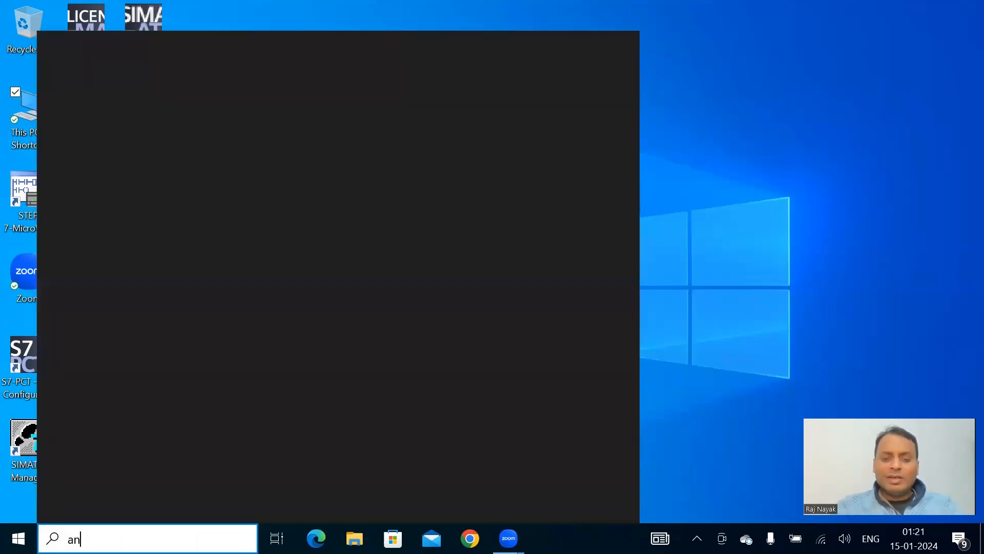
type("tiv")
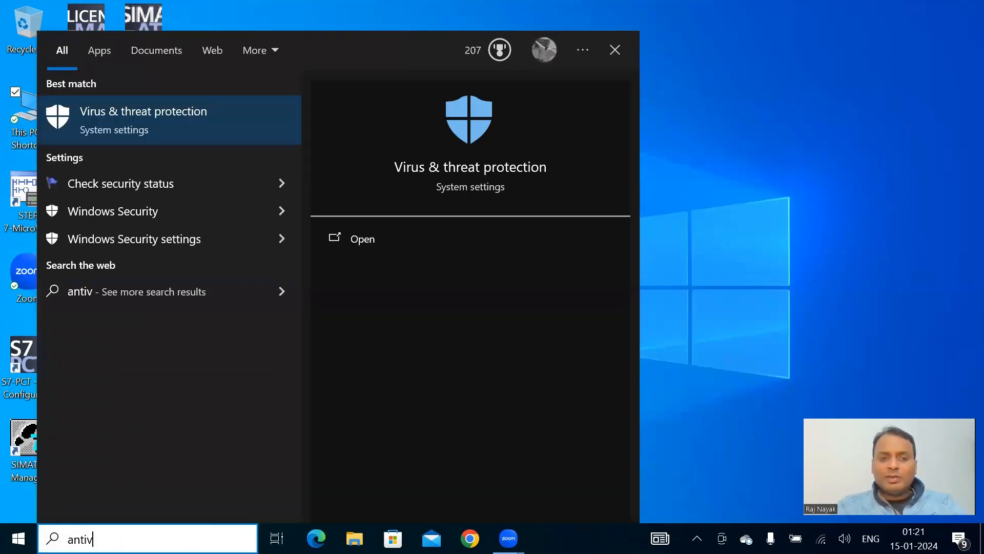
type("irus")
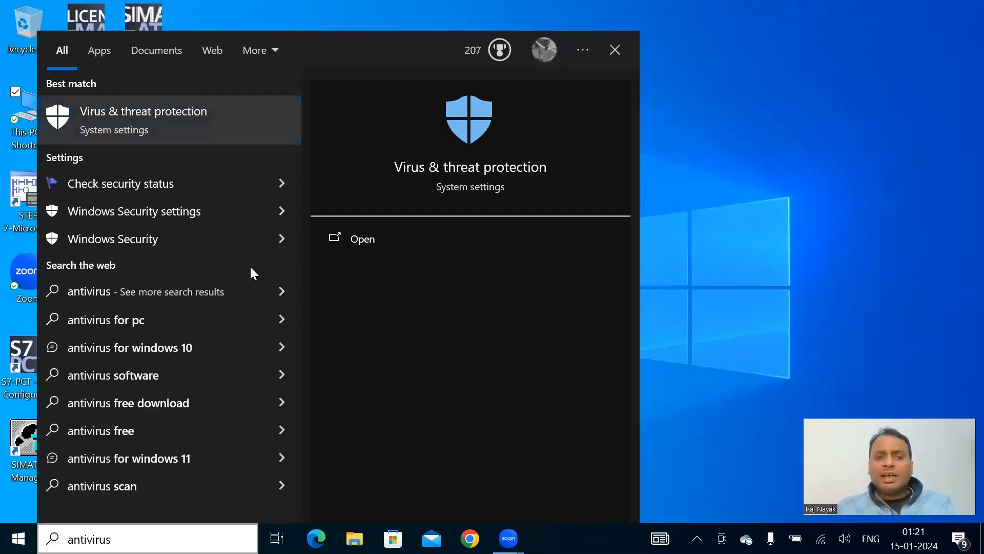
key("Return")
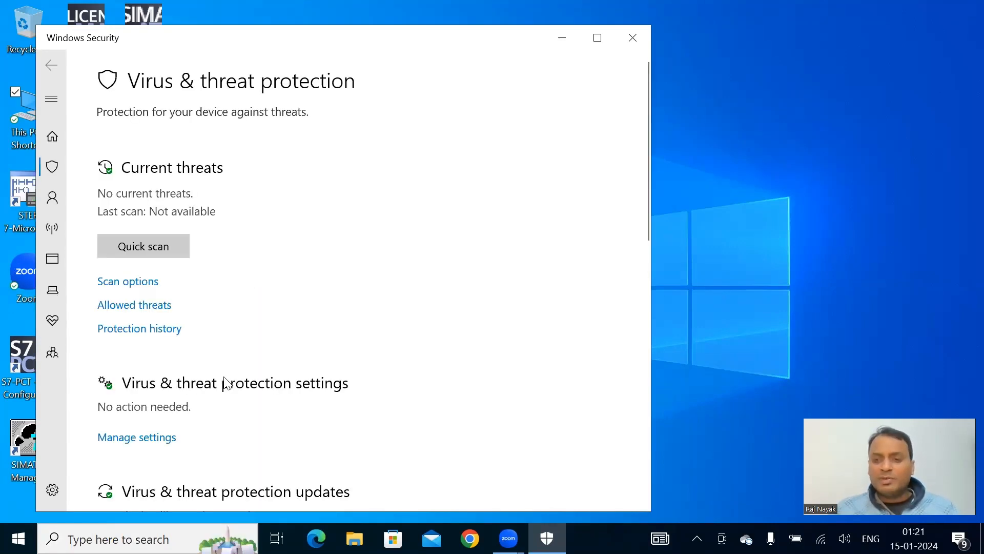
left_click(133, 450)
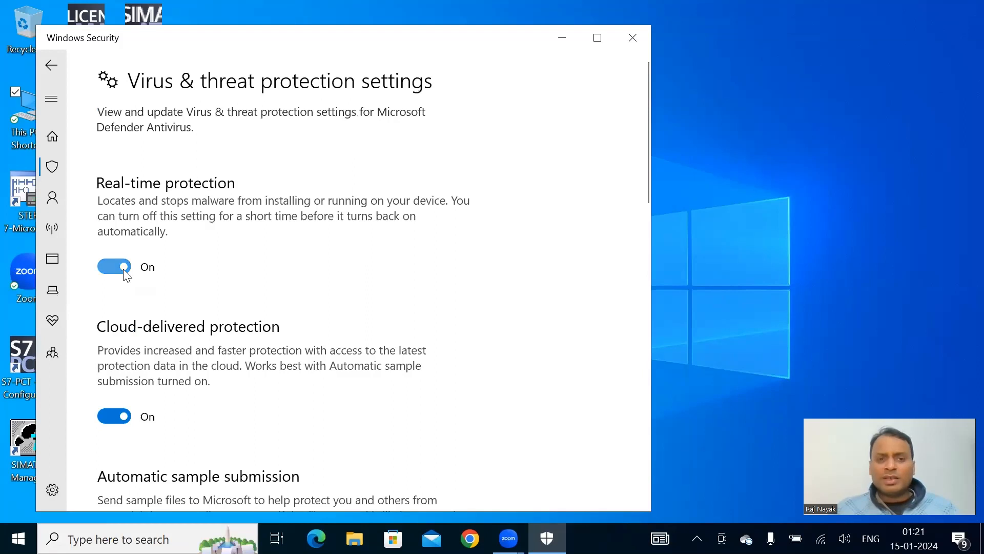
left_click(124, 269)
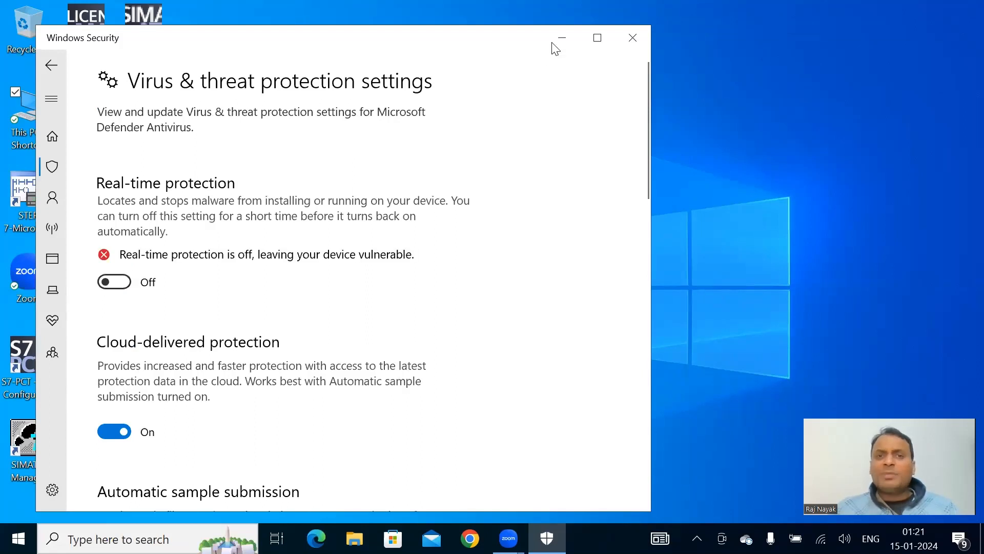
left_click(630, 42)
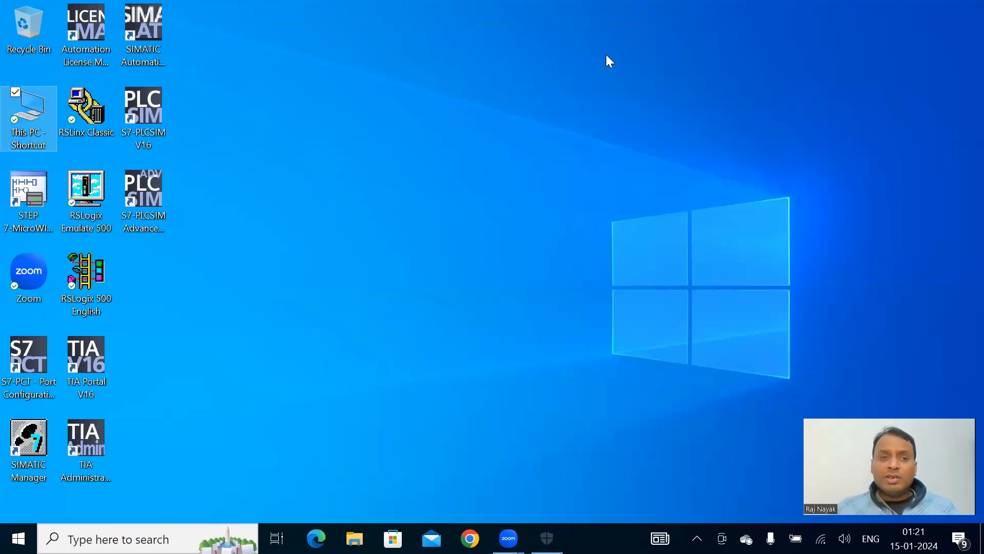
Start the Sim_EKB_Install_2019_12_13 application from its subfolder in the TIA_Portal_V16 folder on drive D
double_click(35, 120)
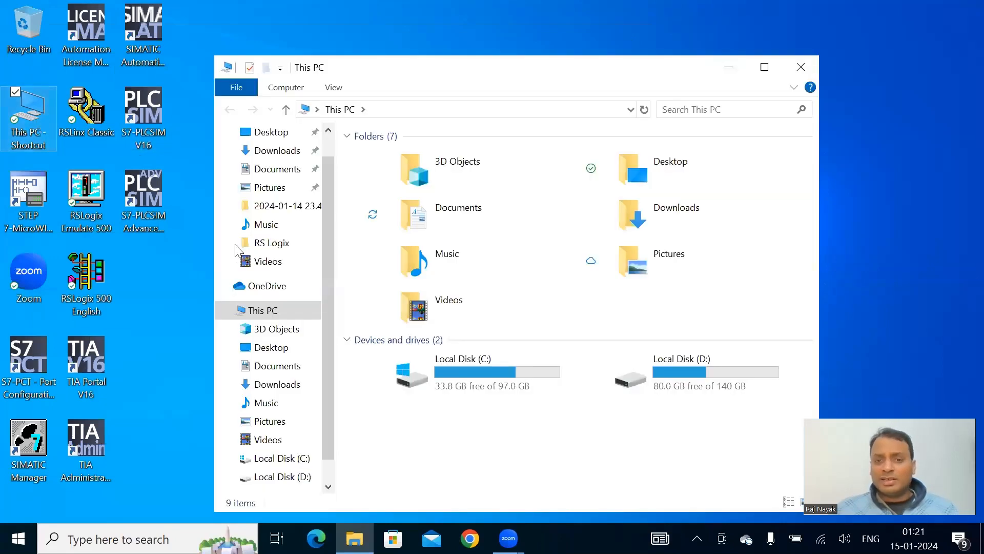
double_click(678, 390)
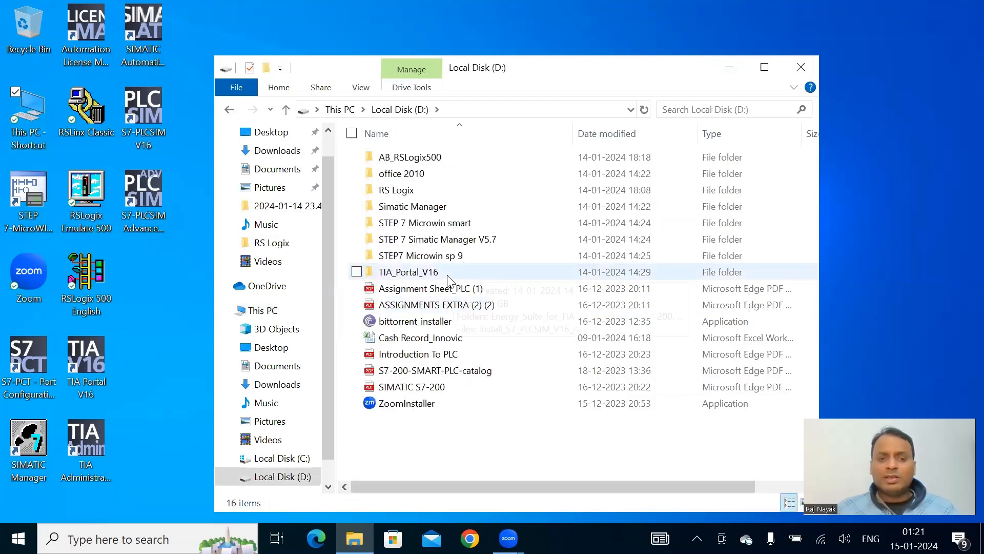
double_click(447, 276)
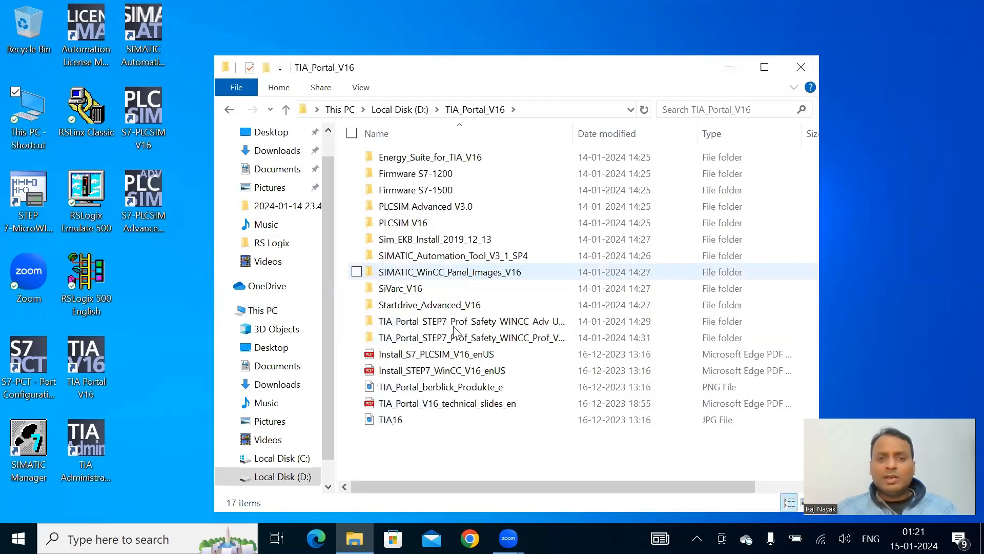
double_click(418, 240)
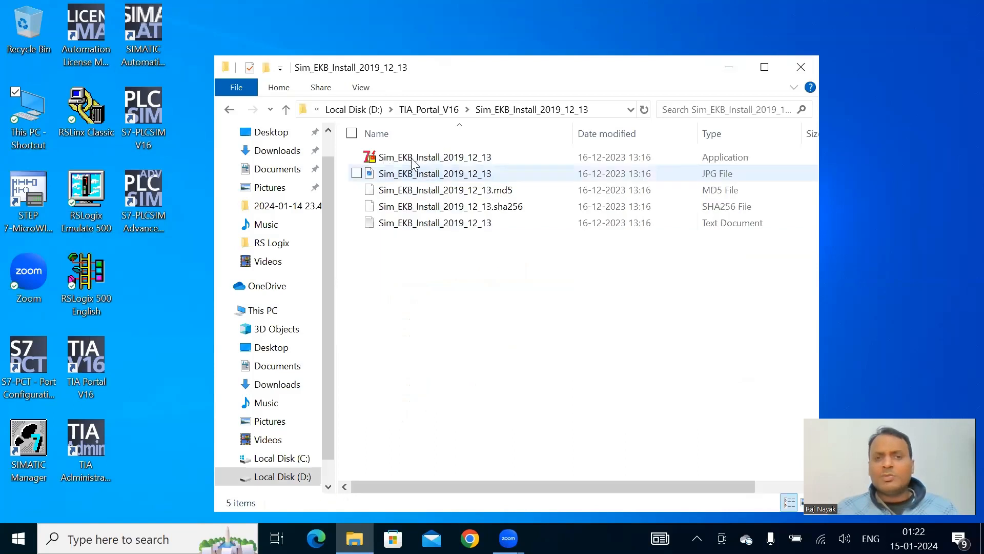
left_click(464, 163)
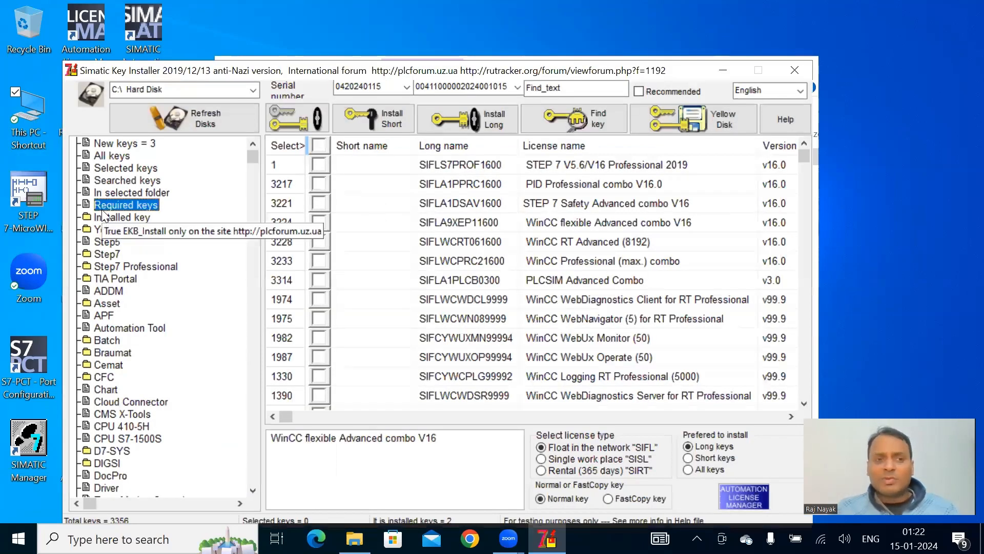
Select all required keys and install them as long keys, overwriting all existing files, and close the key installer and File Explorer
left_click(318, 146)
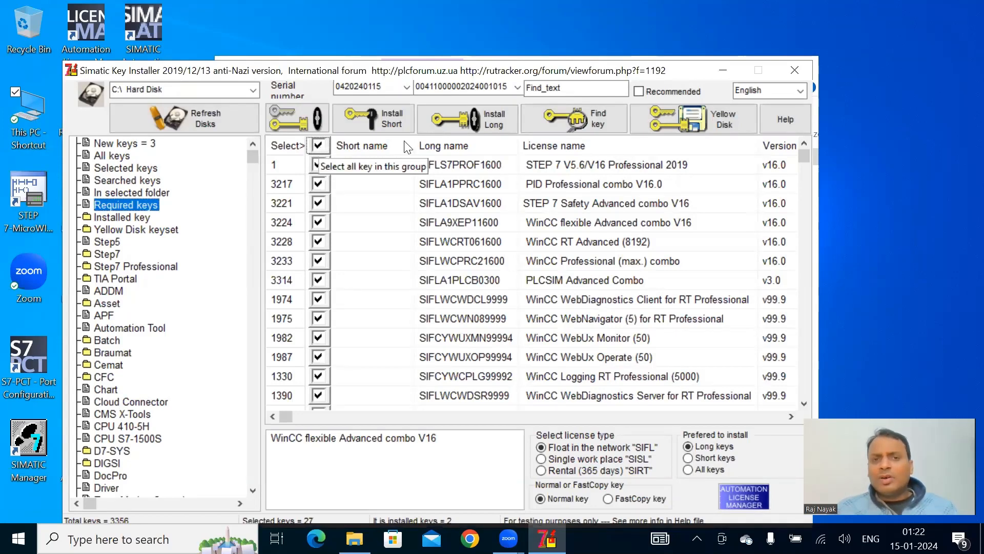
left_click(482, 118)
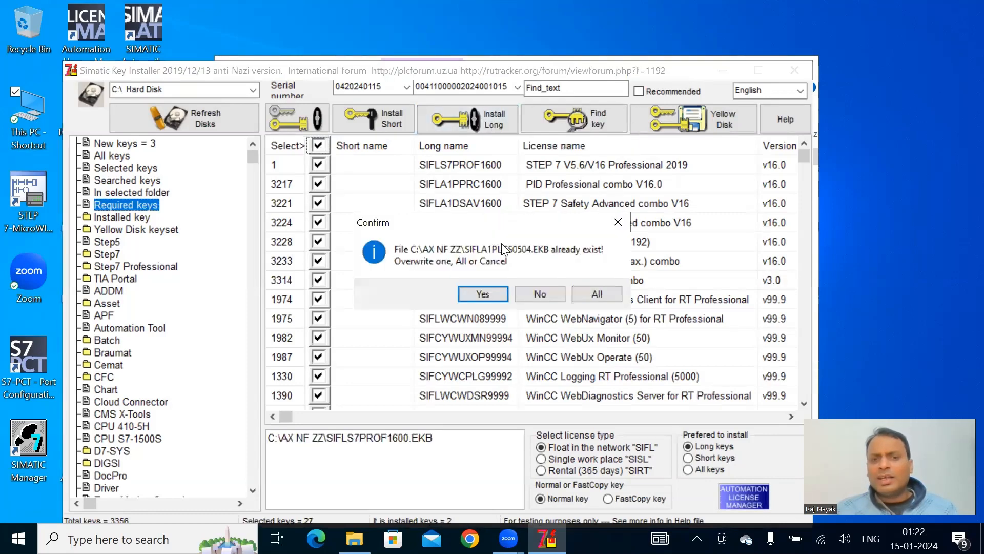
left_click(597, 294)
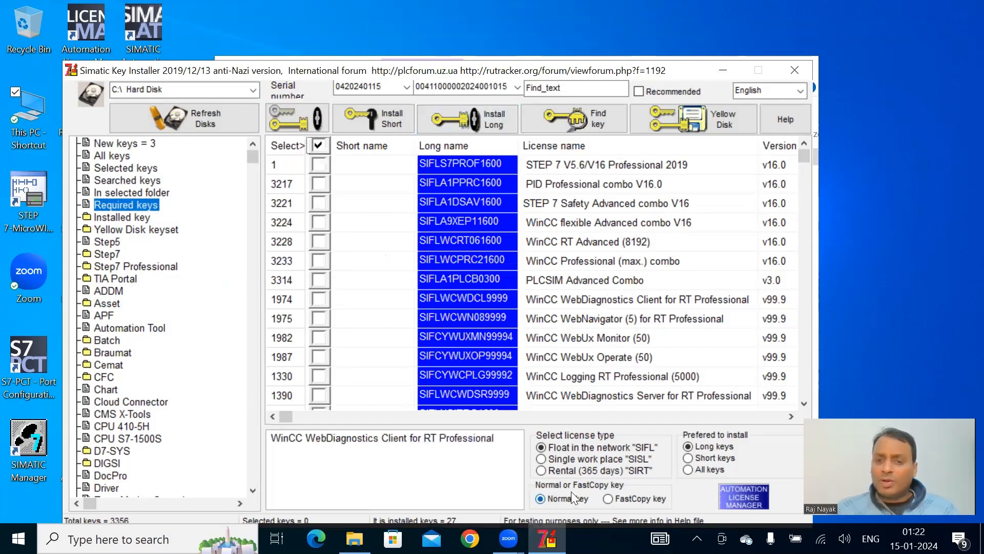
left_click(806, 67)
left_click(806, 68)
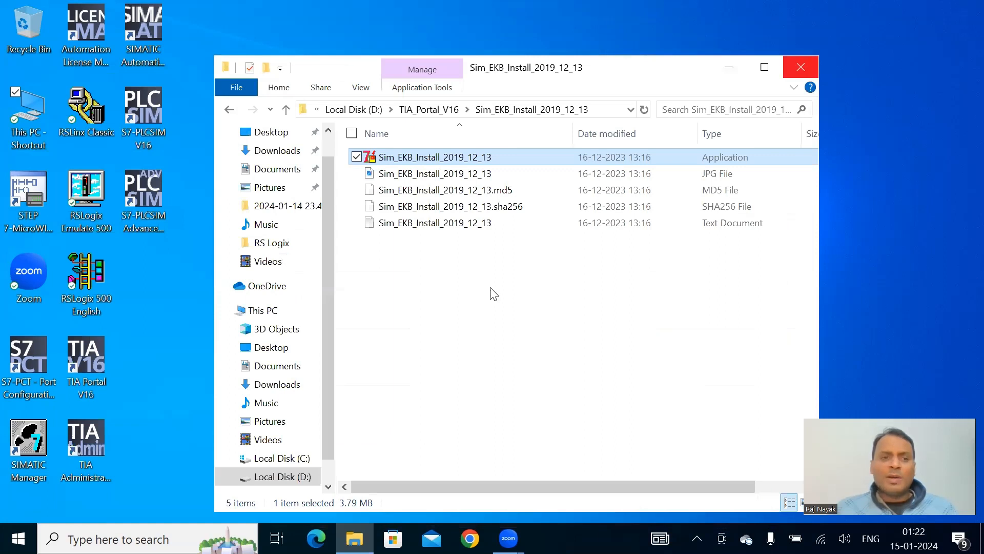
Switch to TIA Portal V16 to check that it starts, and close it from the new project page
left_click(87, 365)
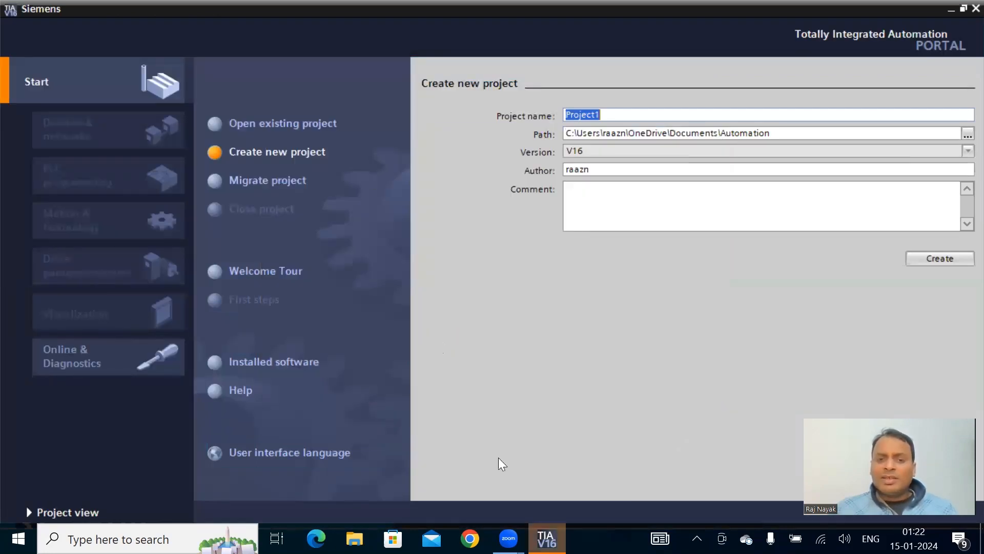
left_click(962, 12)
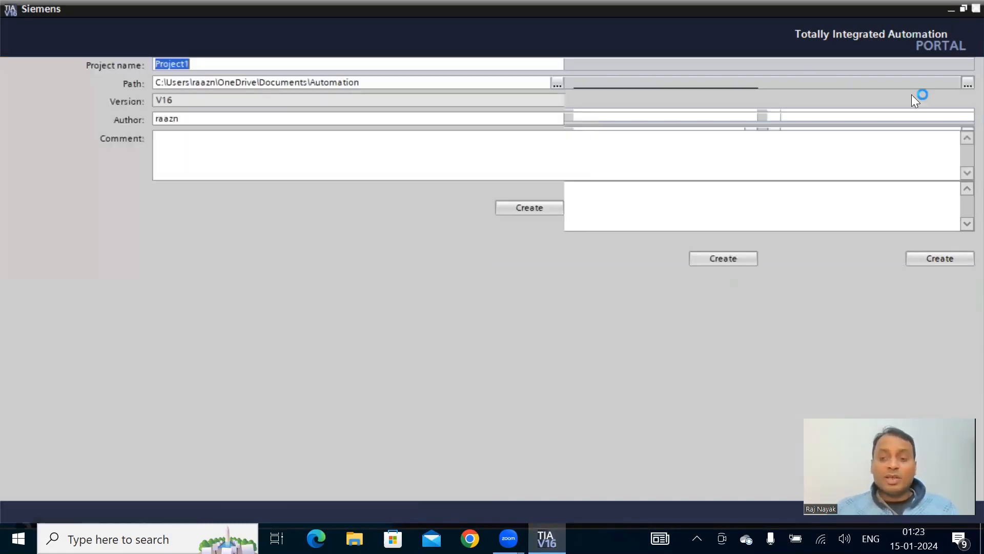